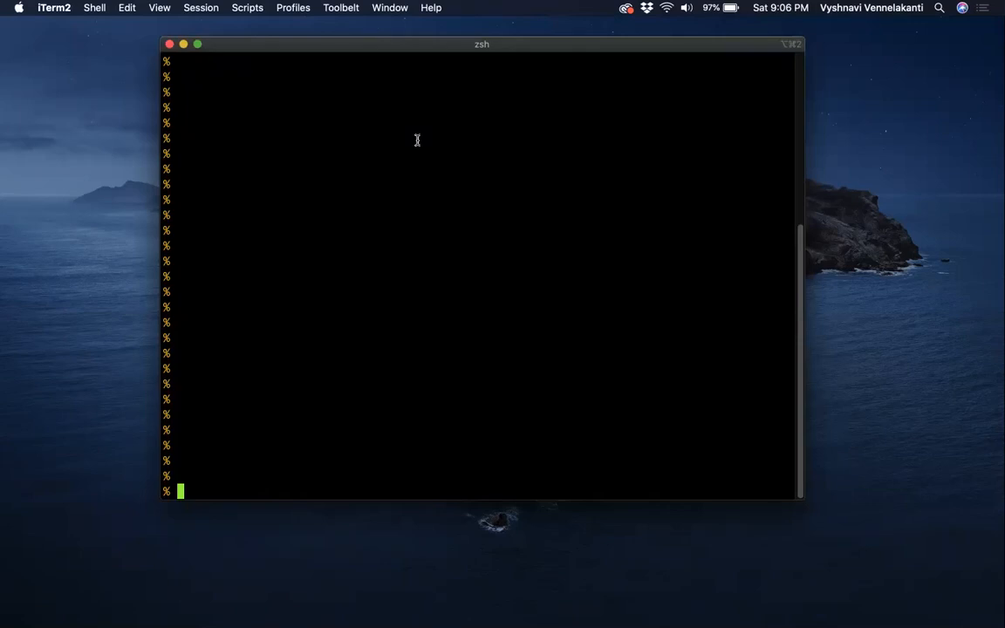
# List the folder's files with lss and open data_v1.txt in vi
pyautogui.write('lss')
pyautogui.press('Return')
pyautogui.write('vi data_v1.txt')
pyautogui.press('Return')
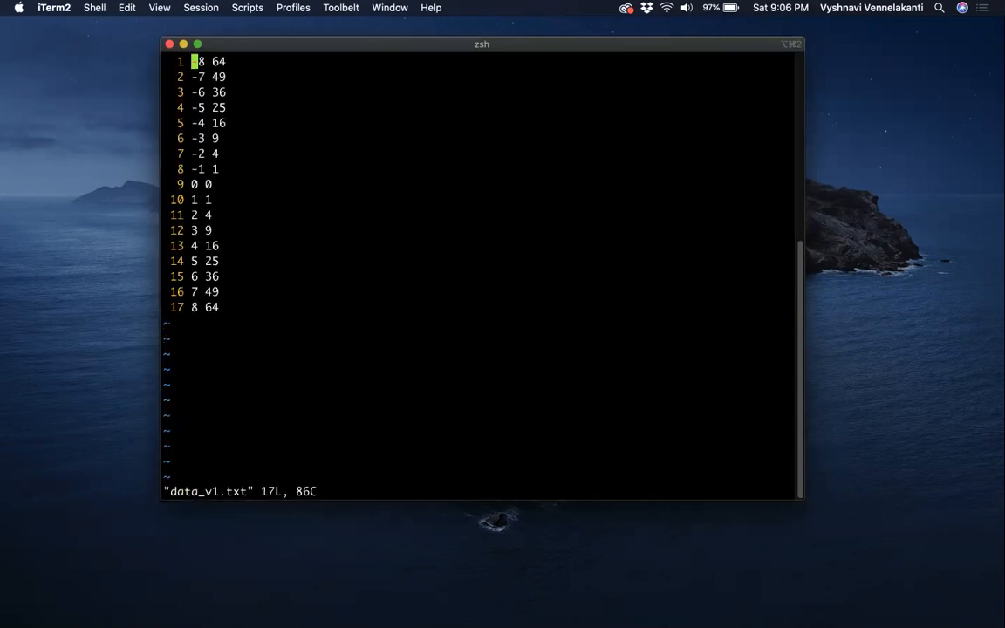
# Examine the two-column rows of data_v1.txt down to the last line and quit the file unchanged
pyautogui.press('j')
pyautogui.press('j')
pyautogui.press('j')
pyautogui.press('j')
pyautogui.press('j')
pyautogui.press('j')
pyautogui.press('j')
pyautogui.press('j')
pyautogui.press('j')
pyautogui.press('j')
pyautogui.press('j')
pyautogui.press('j')
pyautogui.press('j')
pyautogui.press('j')
pyautogui.press('j')
pyautogui.press('j')
pyautogui.press('g')
pyautogui.press('g')
pyautogui.press('j')
pyautogui.press('j')
pyautogui.press('j')
pyautogui.write(':q')
pyautogui.press('Return')
# View data_v2.txt in vi from its first to its last line and quit it unchanged
pyautogui.write('vi data_v2.txt')
pyautogui.press('Return')
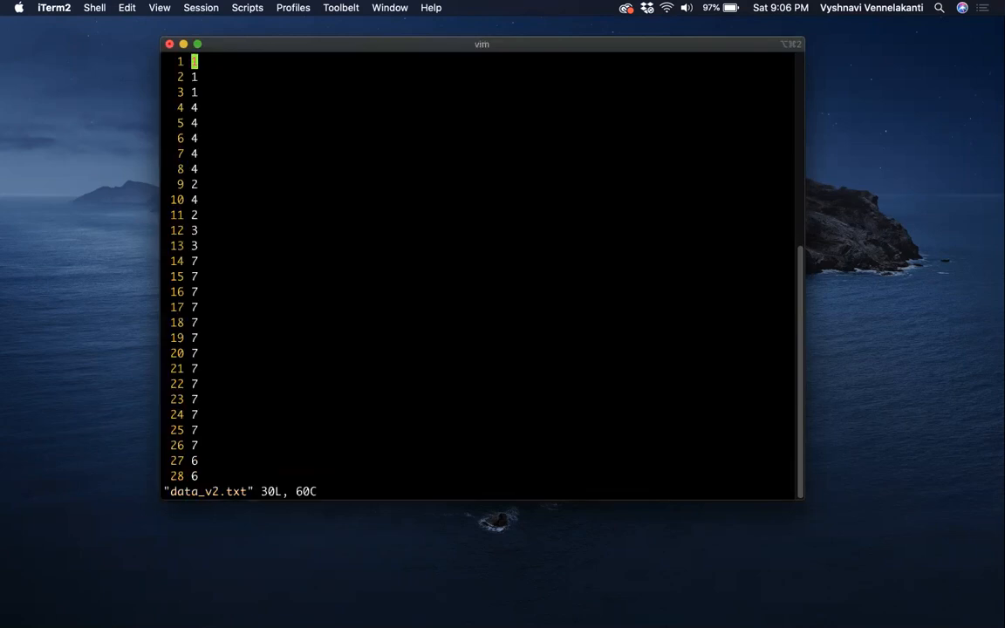
pyautogui.hotkey('shift', 'g')
pyautogui.press('g')
pyautogui.press('g')
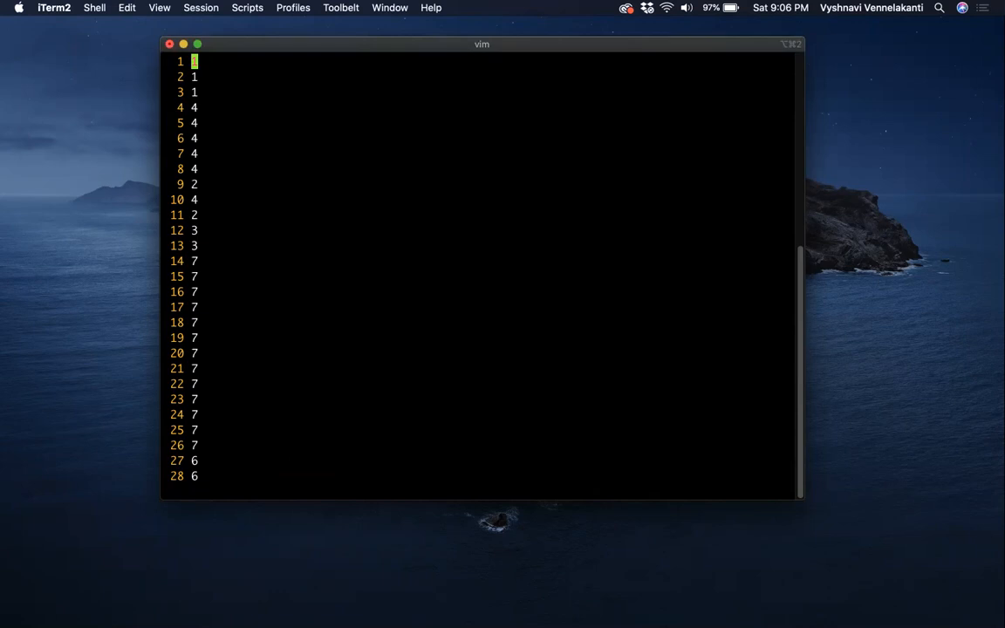
pyautogui.write(':q')
pyautogui.press('Return')
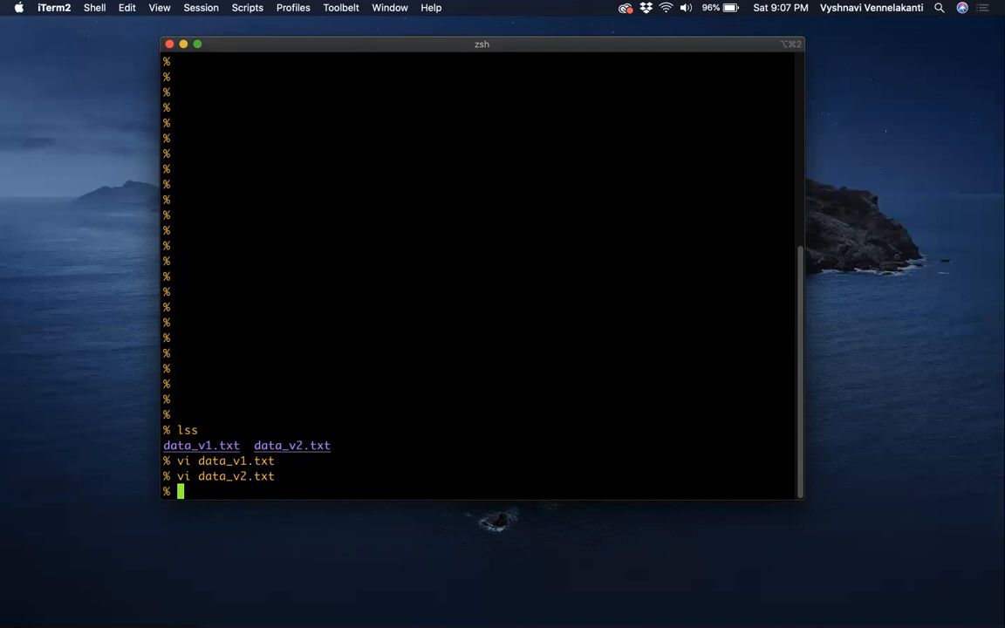
# Plot data_v1.txt by running xmgrace -nxy data_v1.txt, and enlarge the plot window to fill the screen
pyautogui.write('xmfr')
pyautogui.press('Tab')
pyautogui.press('BackSpace')
pyautogui.press('BackSpace')
pyautogui.write('grace -nxy data_v')
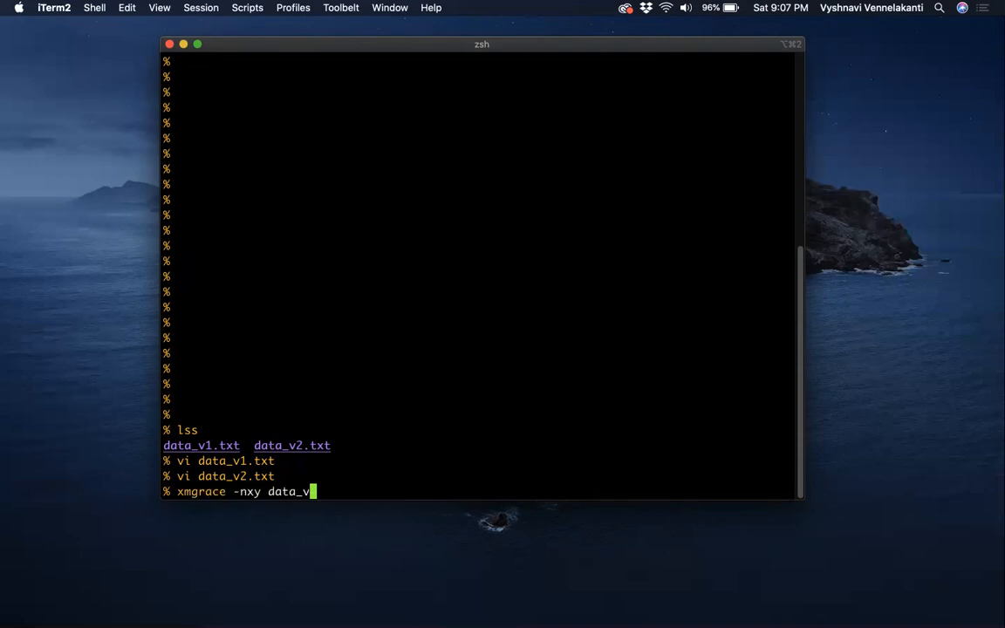
pyautogui.write('1')
pyautogui.press('Tab')
pyautogui.press('Return')
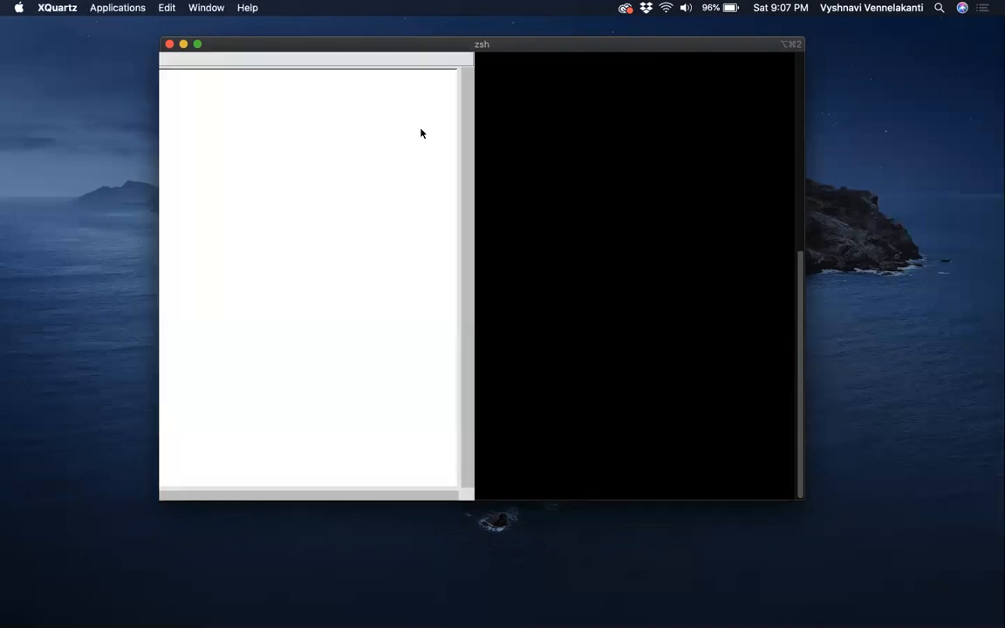
pyautogui.click(38, 24)
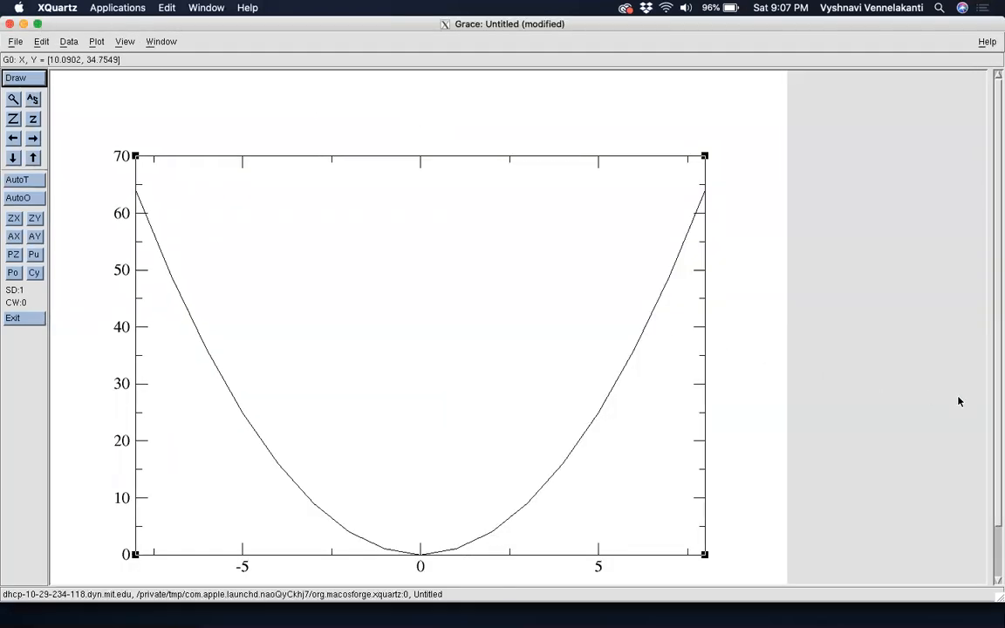
pyautogui.moveTo(1000, 399)
pyautogui.mouseDown()
pyautogui.moveTo(999, 456)
pyautogui.moveTo(997, 419)
pyautogui.mouseUp()
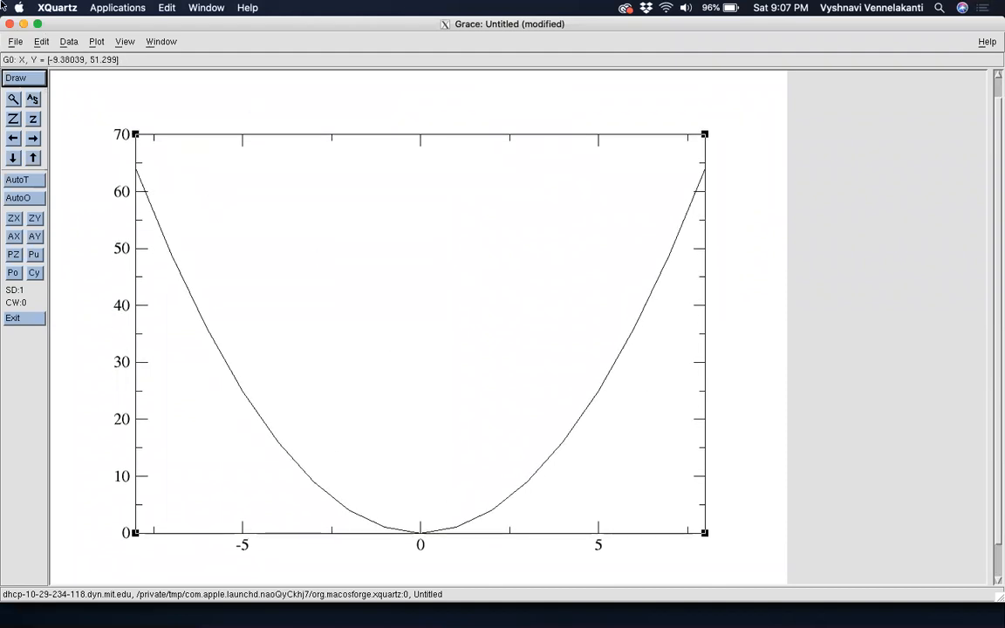
pyautogui.click(41, 44)
pyautogui.click(69, 42)
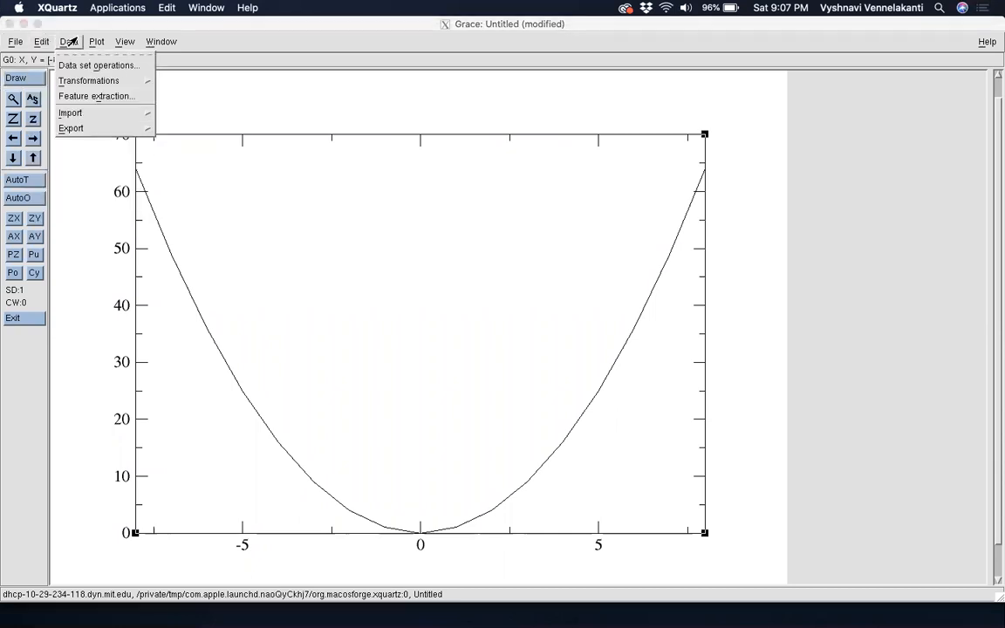
pyautogui.click(91, 25)
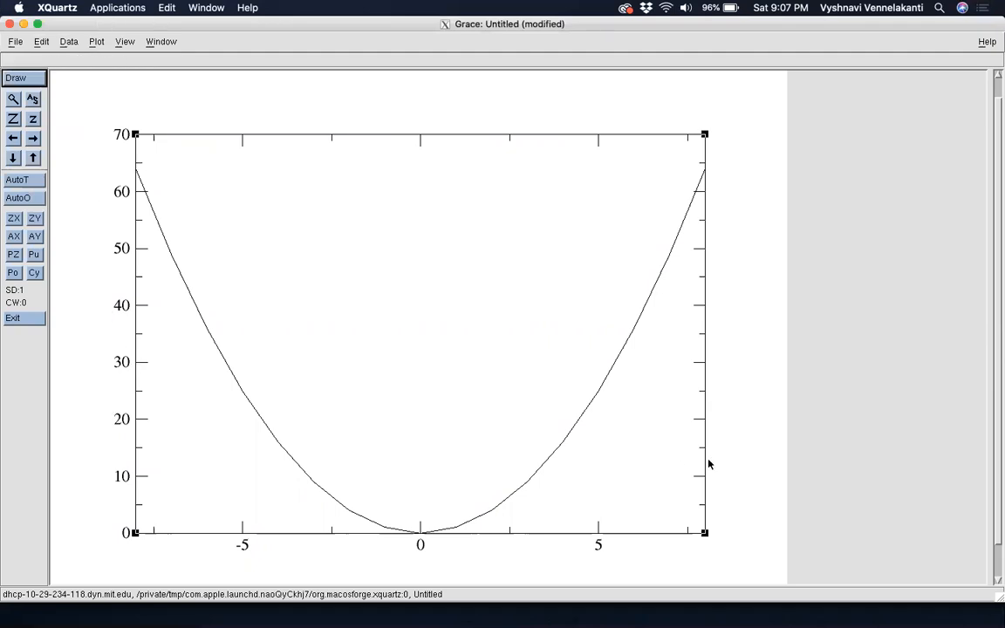
# Start an ASCII data import, widen the file filter from *.dat to all files, and select data_v2.txt
pyautogui.click(70, 44)
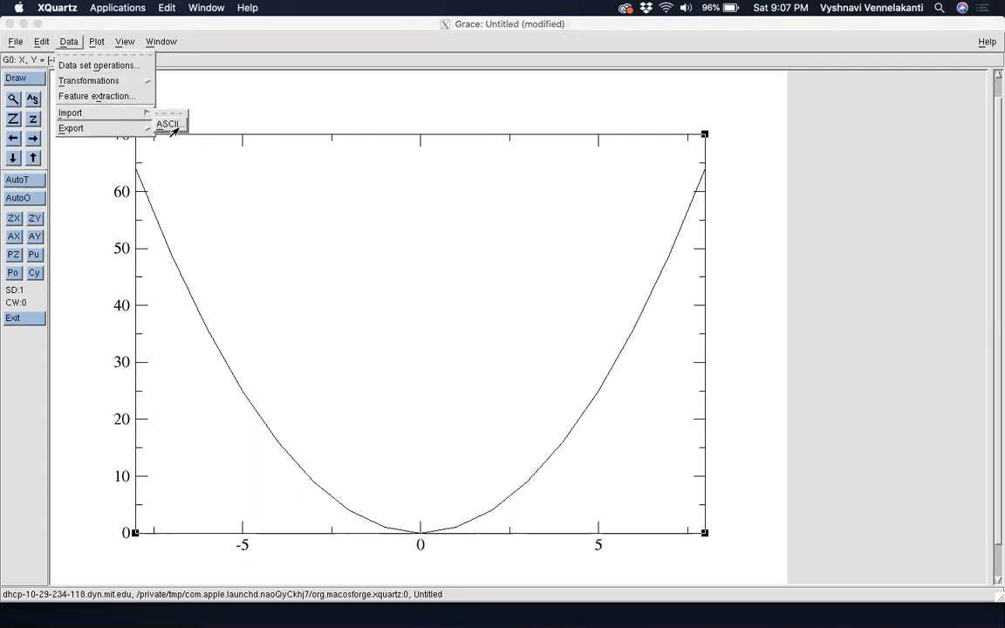
pyautogui.click(162, 124)
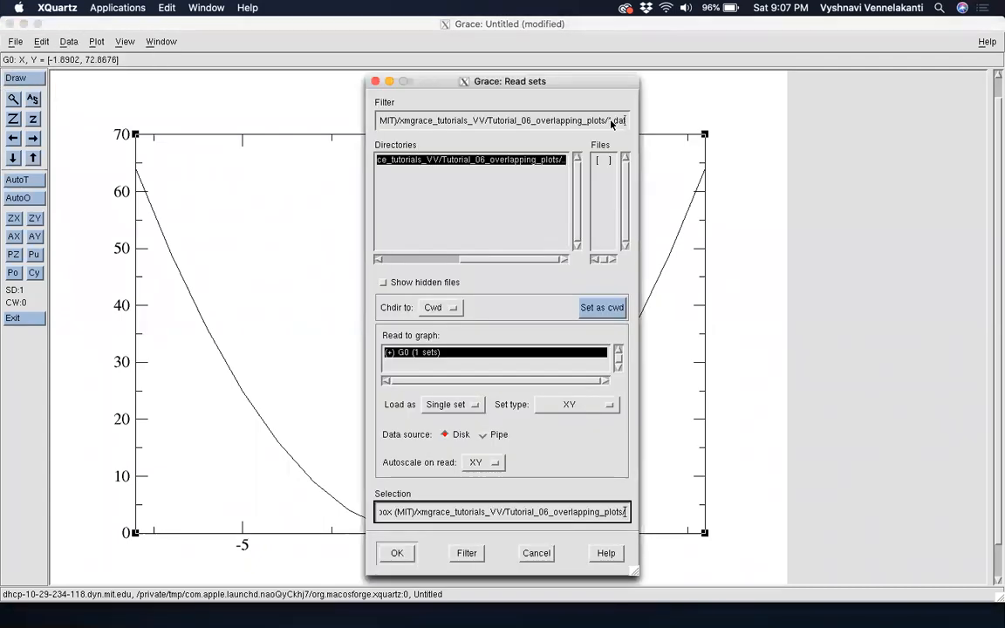
pyautogui.moveTo(609, 120); pyautogui.dragTo(633, 129)
pyautogui.press('BackSpace')
pyautogui.press('Return')
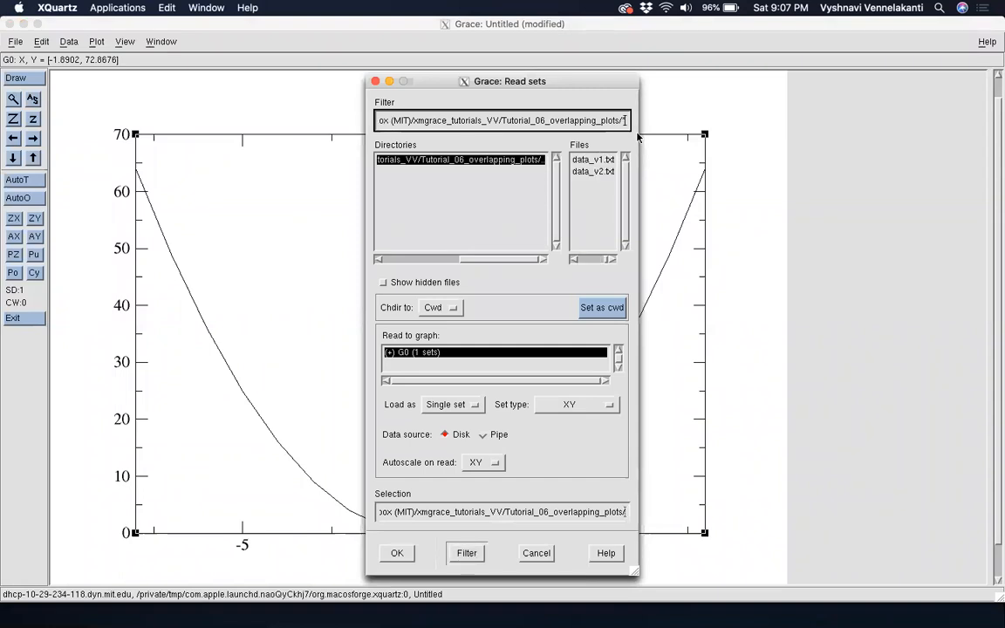
pyautogui.click(581, 172)
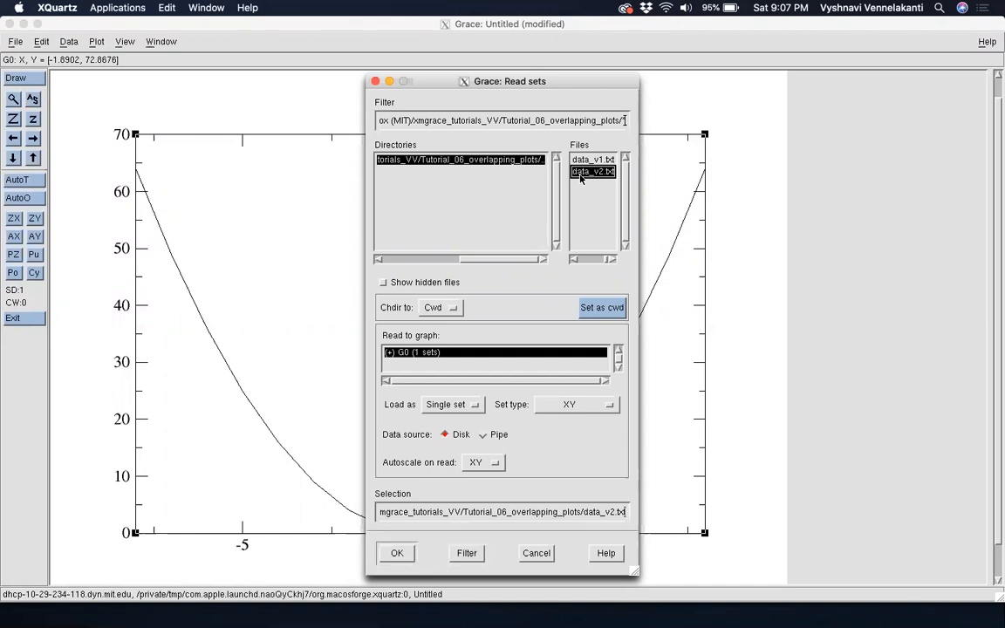
# Create a new graph G1 and make it the target for the imported data
pyautogui.rightClick(468, 370)
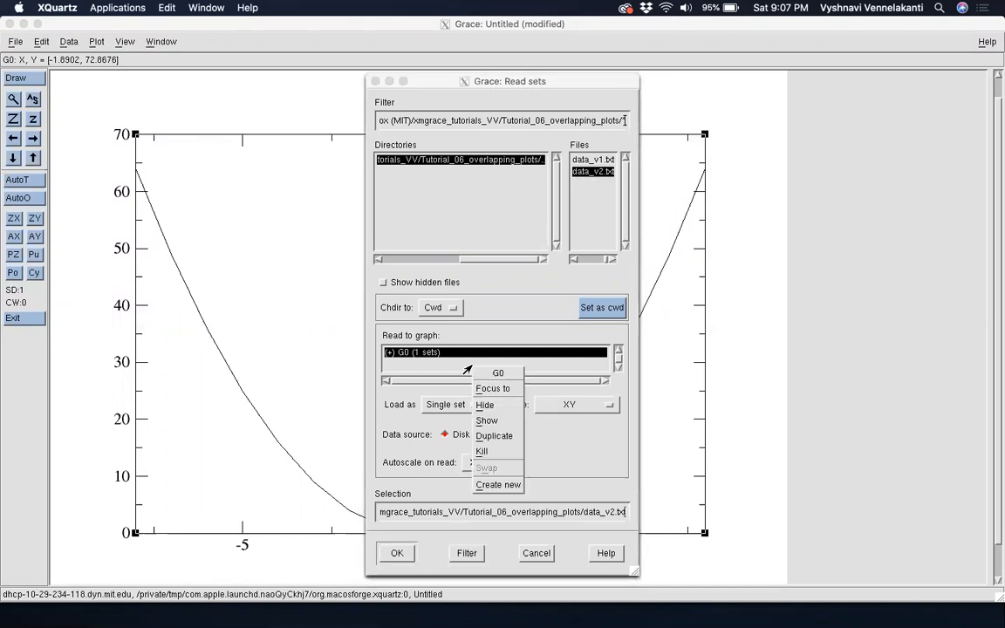
pyautogui.click(472, 367)
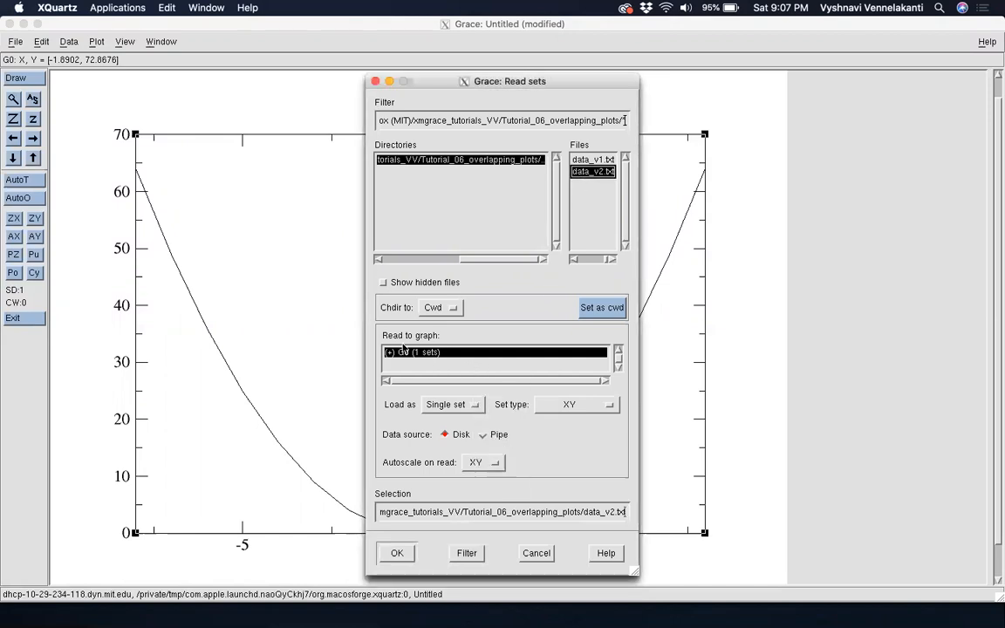
pyautogui.rightClick(445, 366)
pyautogui.click(472, 484)
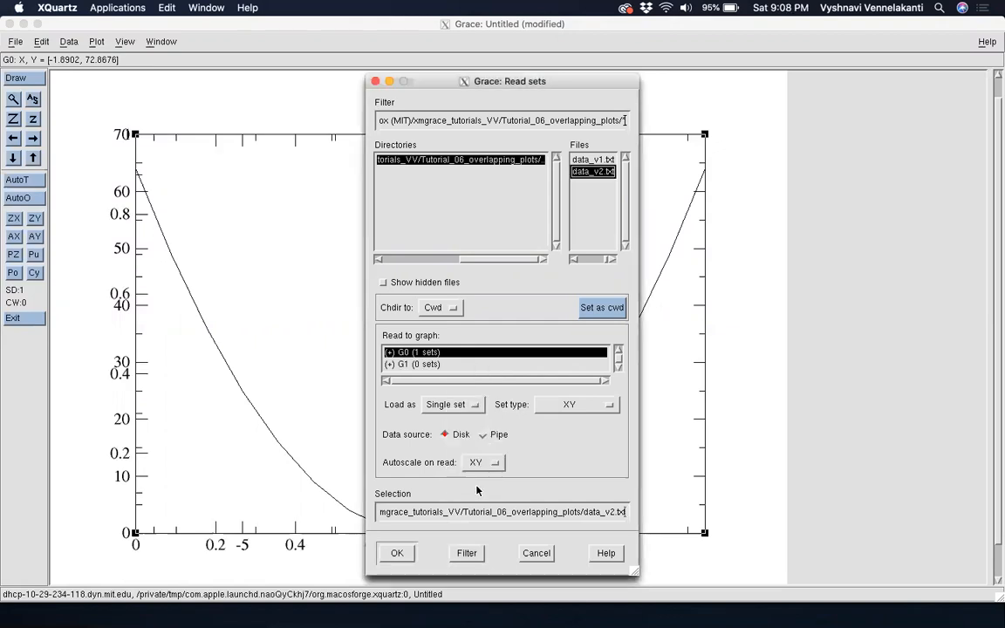
pyautogui.click(407, 364)
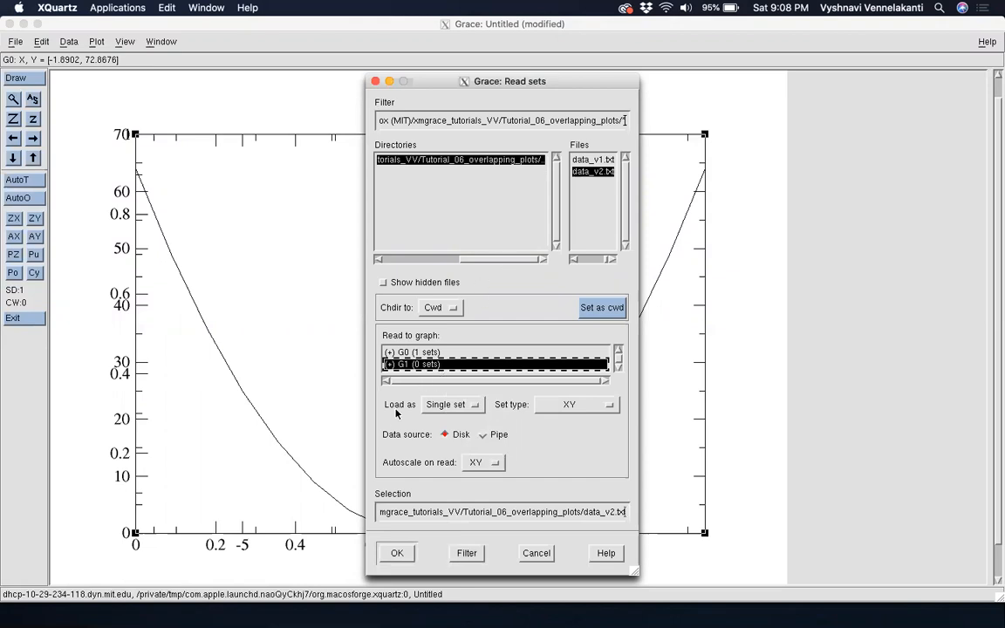
# Load data_v2.txt into G1 as block data with column 1 for both X and Y, and close the import dialog
pyautogui.click(429, 407)
pyautogui.click(419, 432)
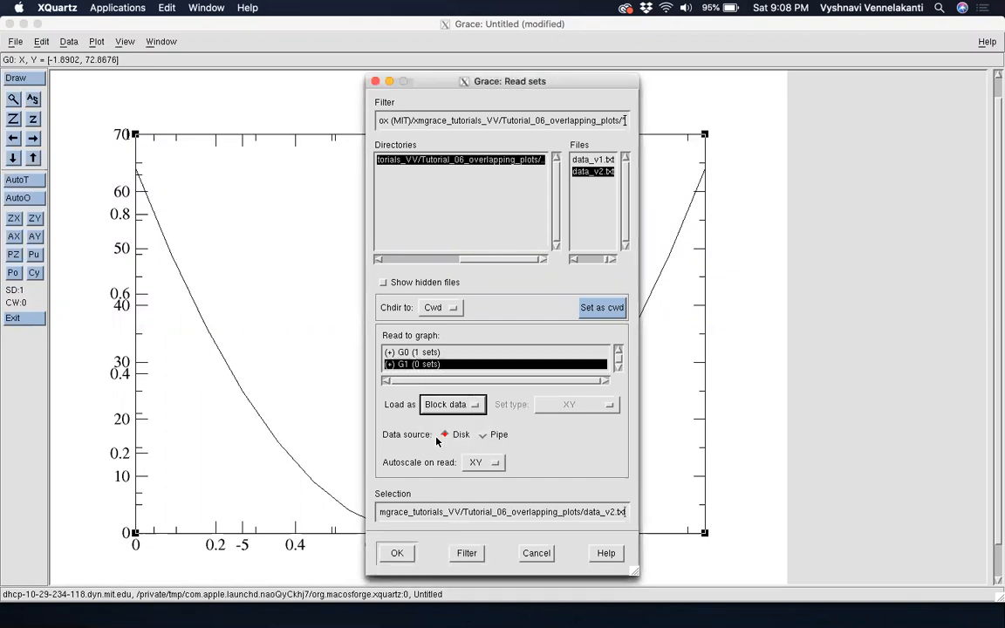
pyautogui.click(397, 553)
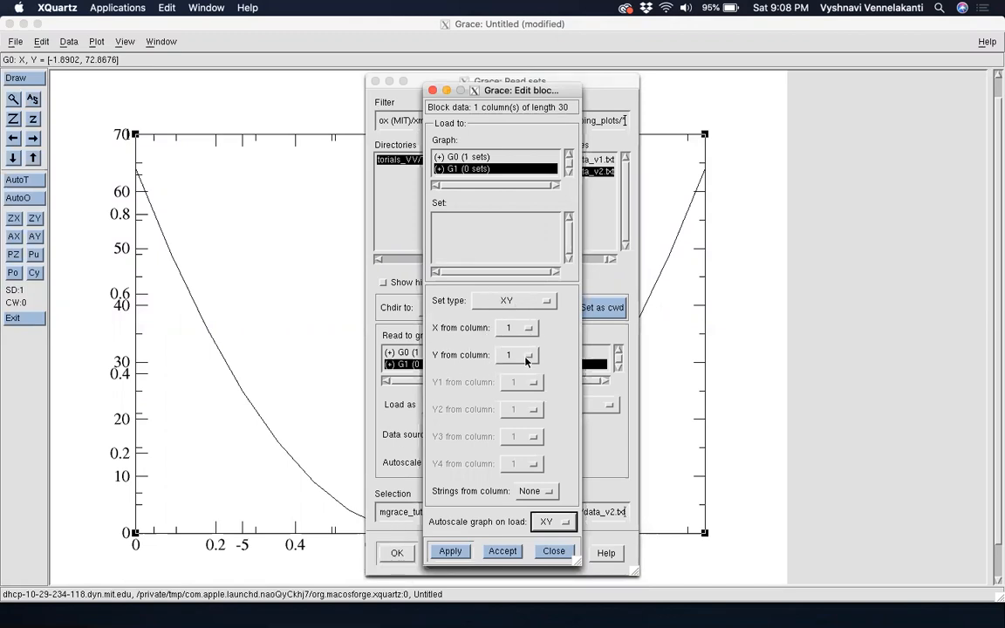
pyautogui.click(499, 549)
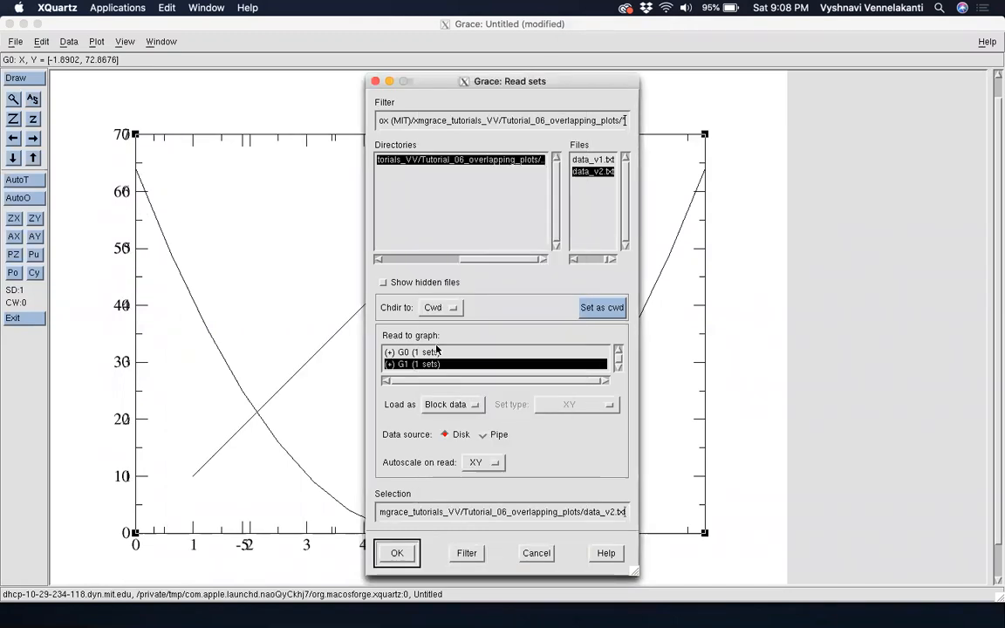
pyautogui.click(376, 81)
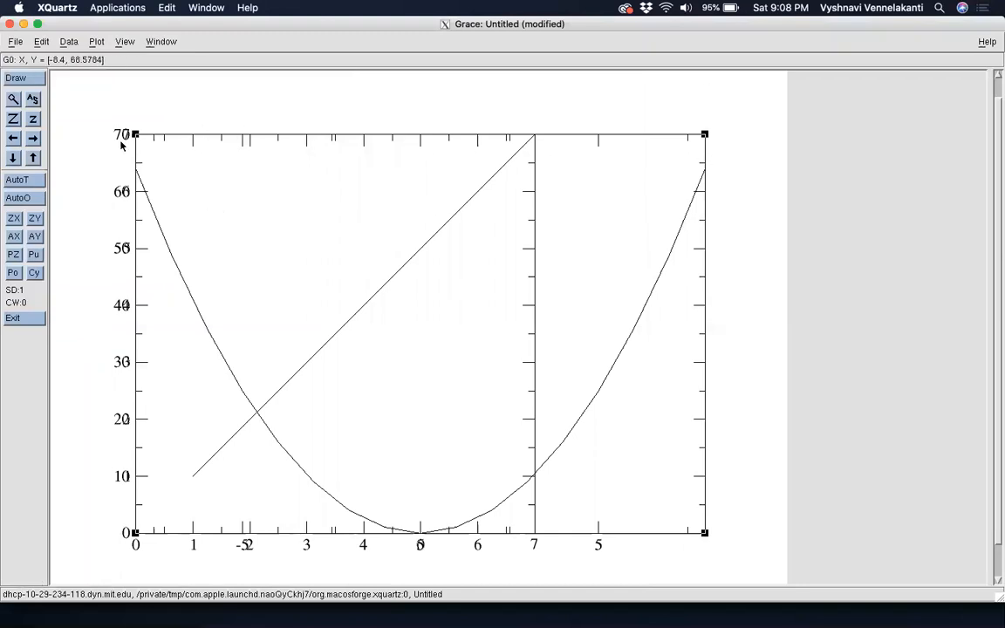
# Arrange graphs G0 and G1 each in a 1 by 1 matrix with 0.15 page offsets so their frames coincide
pyautogui.click(40, 42)
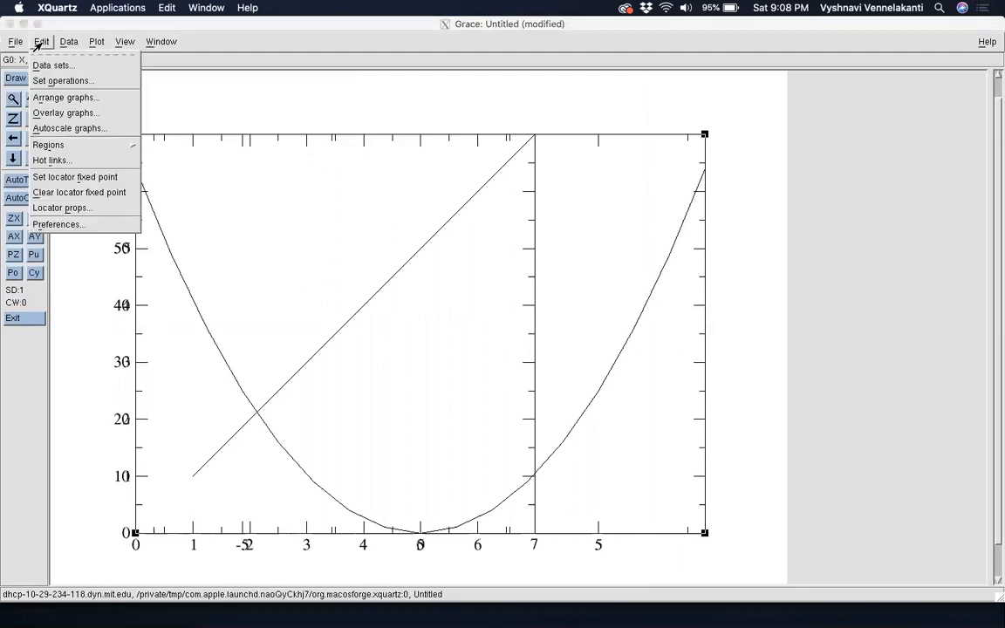
pyautogui.click(41, 98)
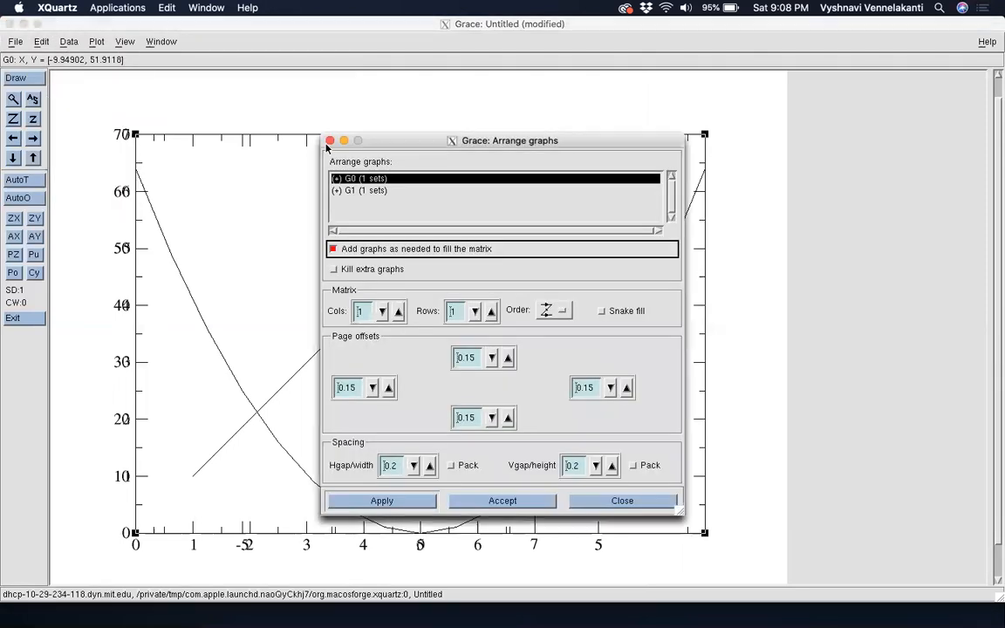
pyautogui.click(406, 500)
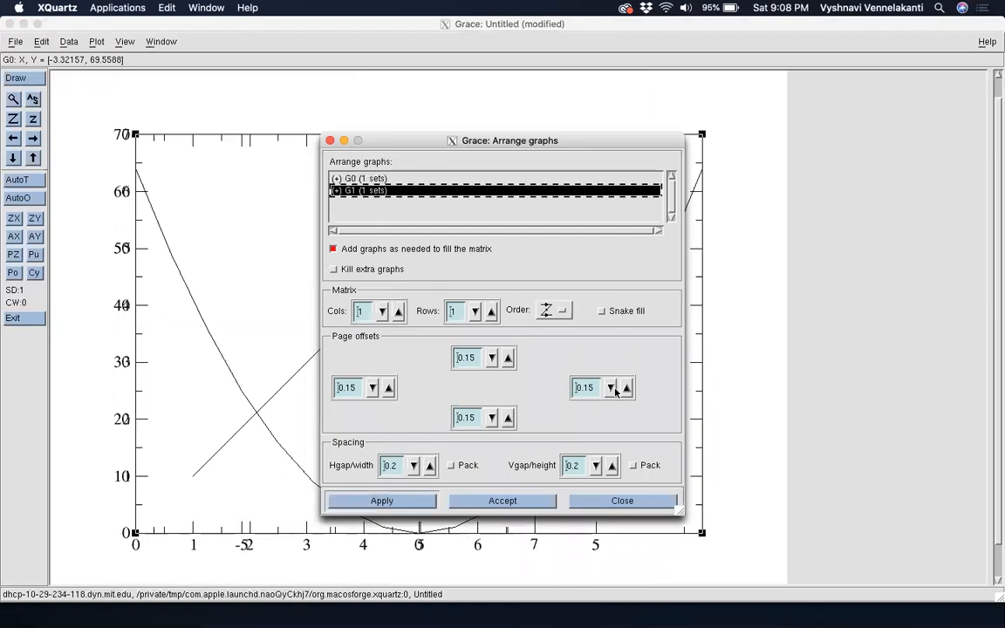
pyautogui.click(408, 500)
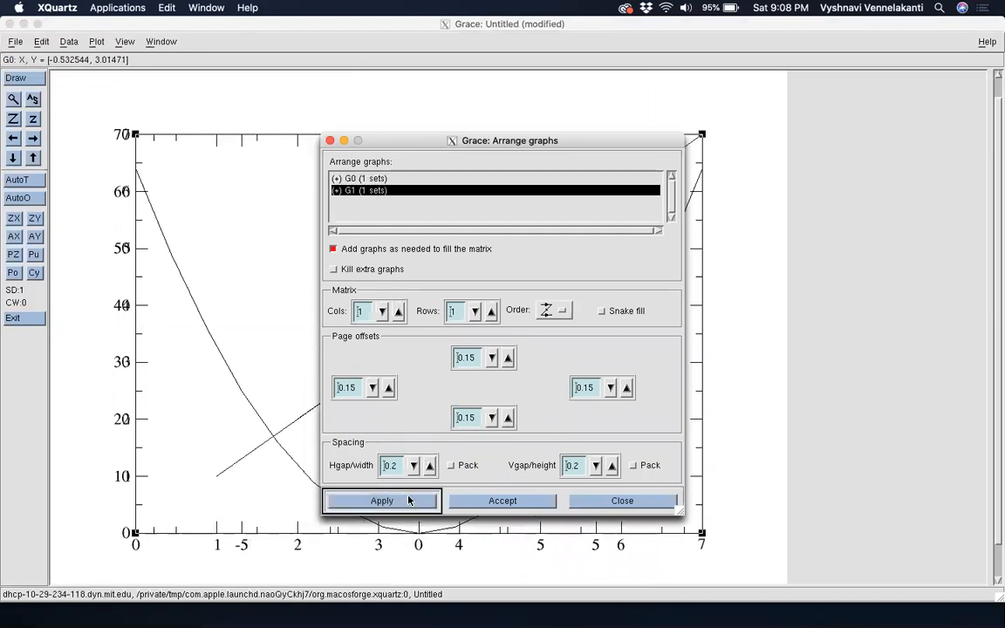
pyautogui.click(394, 179)
pyautogui.click(392, 500)
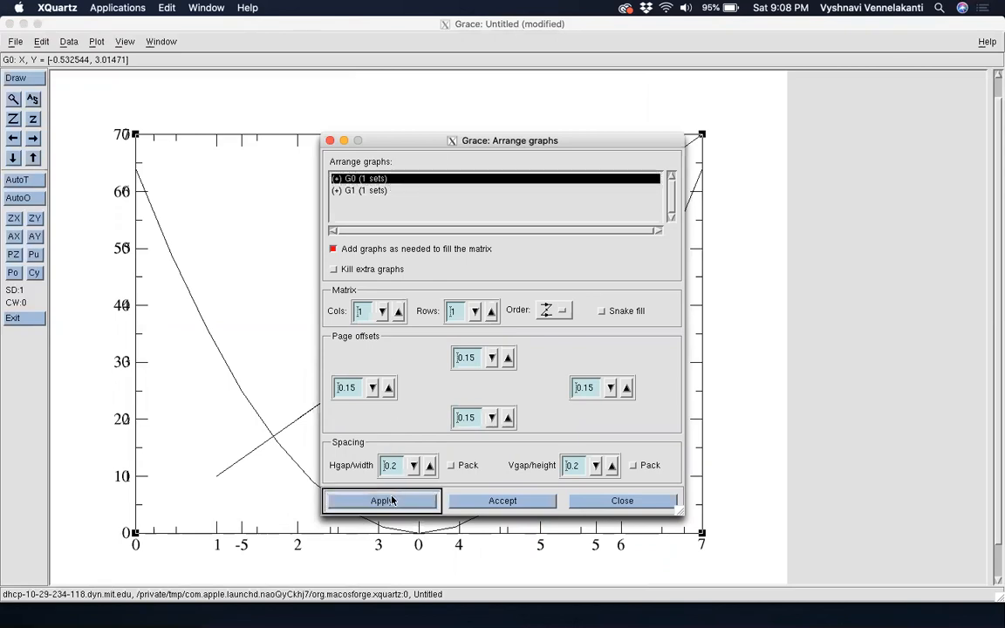
pyautogui.click(344, 191)
pyautogui.click(409, 501)
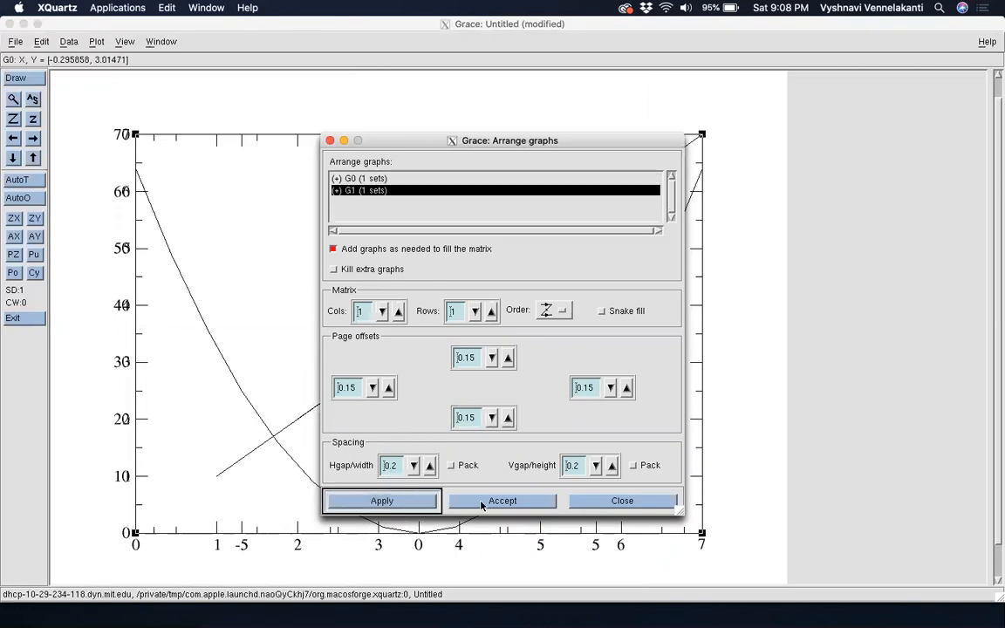
pyautogui.click(481, 501)
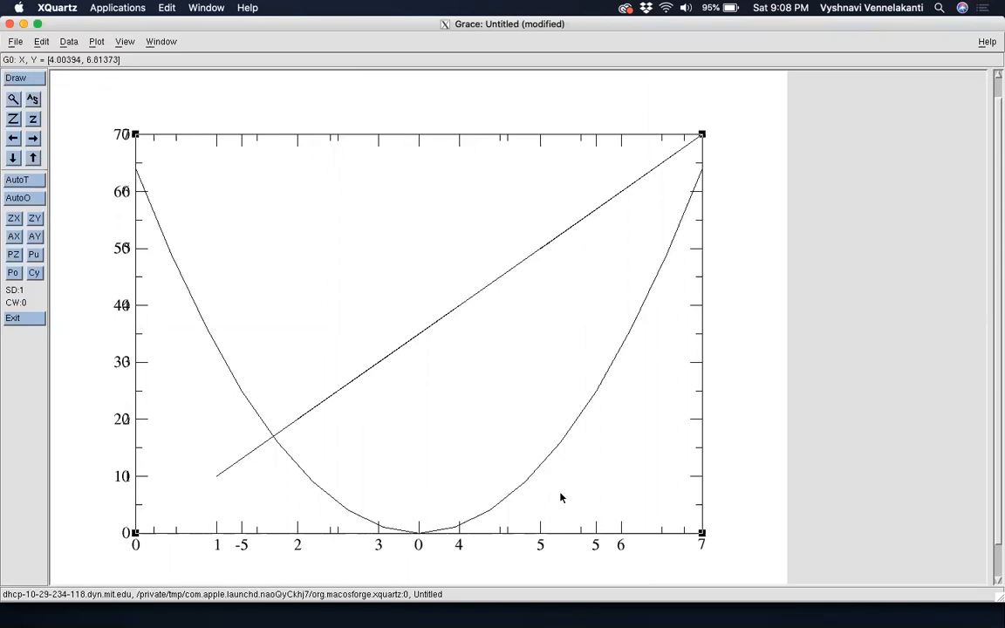
# Start a Histograms transformation and set G1 as both the source and the destination graph
pyautogui.click(62, 42)
pyautogui.moveTo(66, 81)
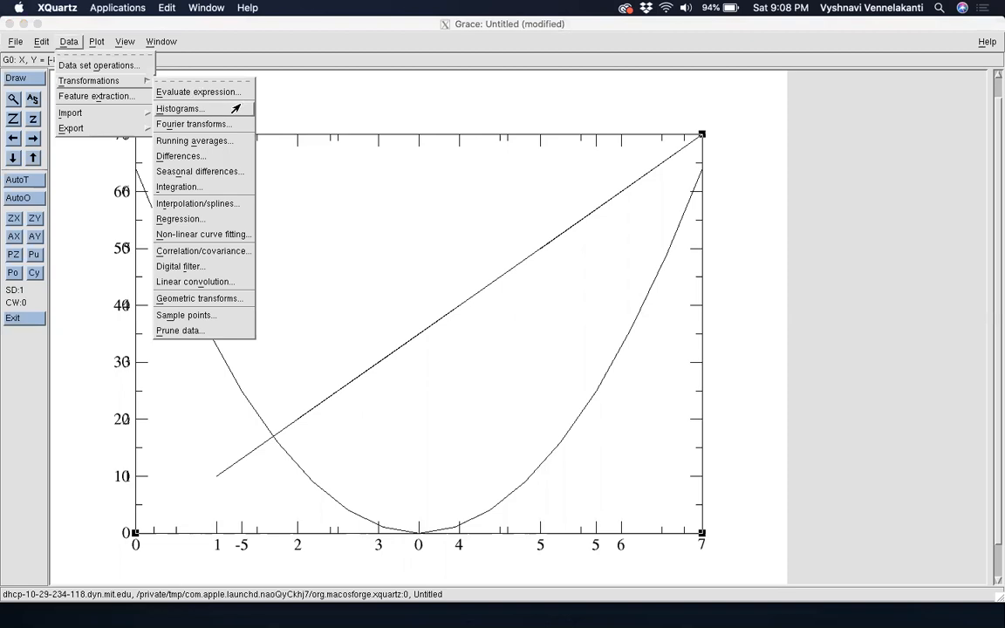
pyautogui.click(242, 108)
pyautogui.moveTo(424, 116); pyautogui.dragTo(719, 115)
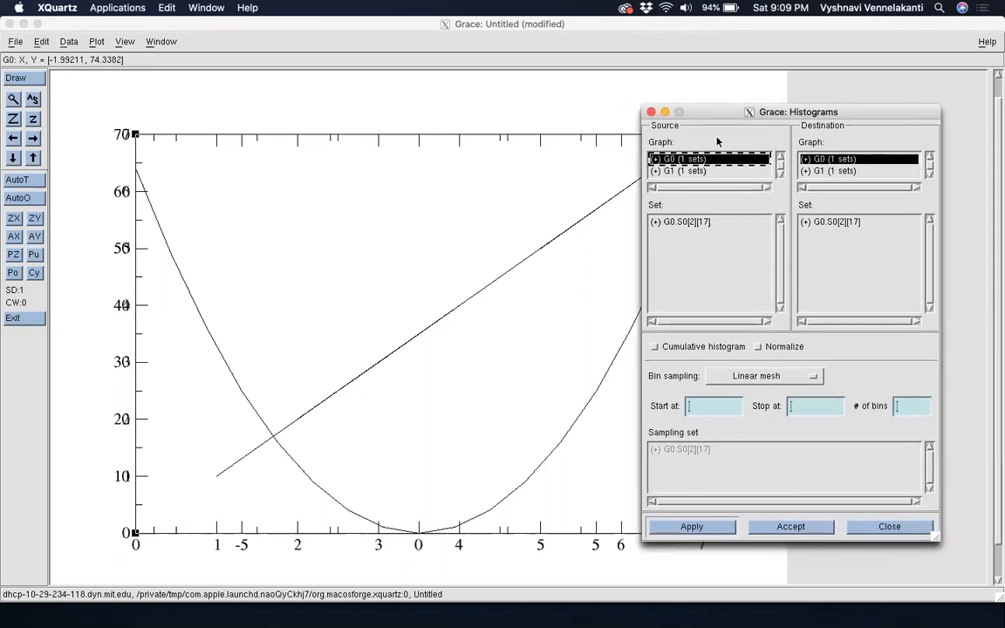
pyautogui.click(672, 172)
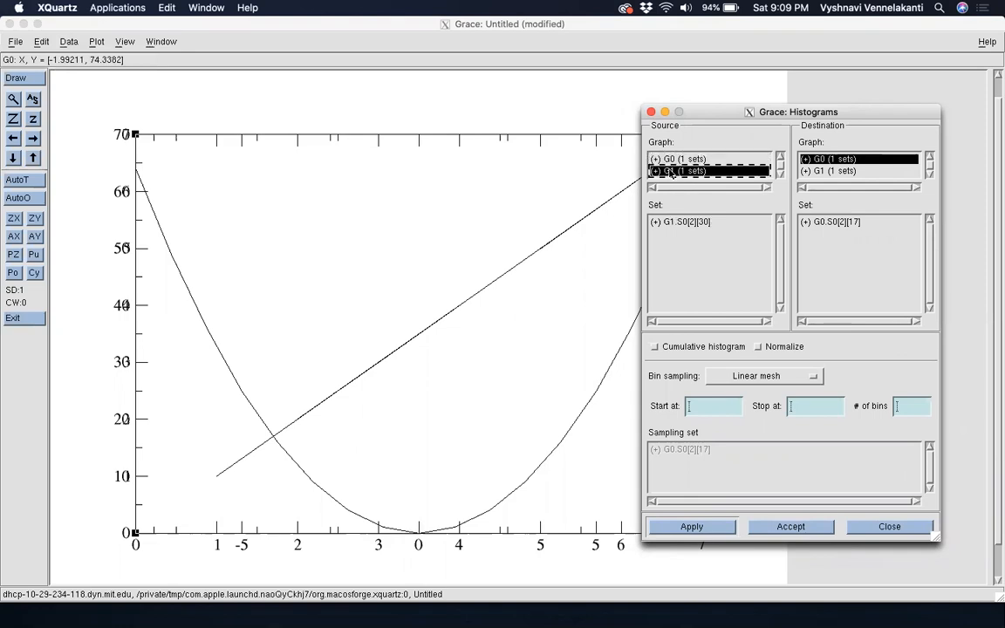
pyautogui.click(678, 158)
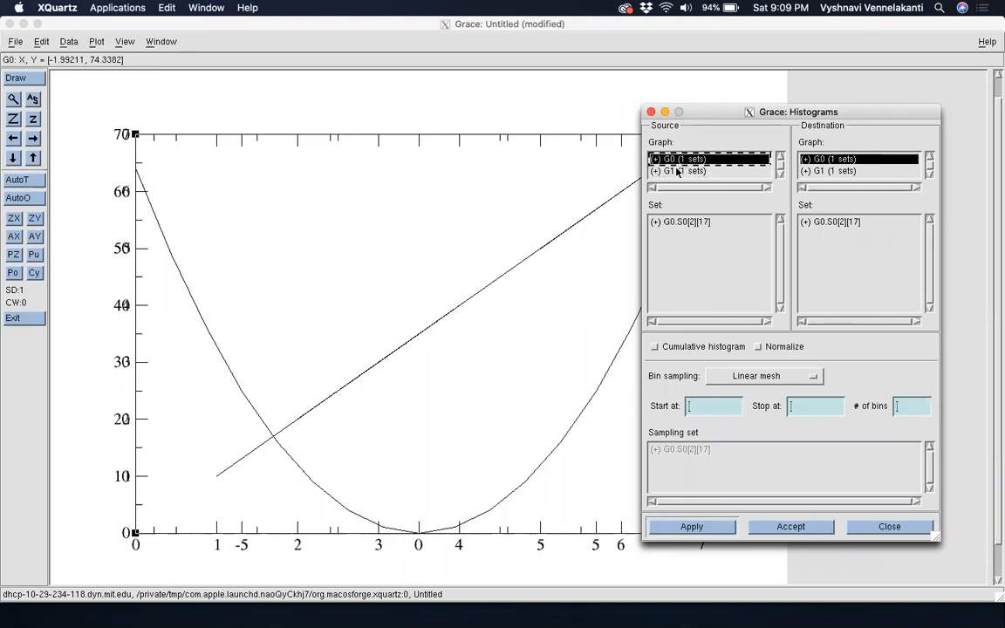
pyautogui.click(686, 171)
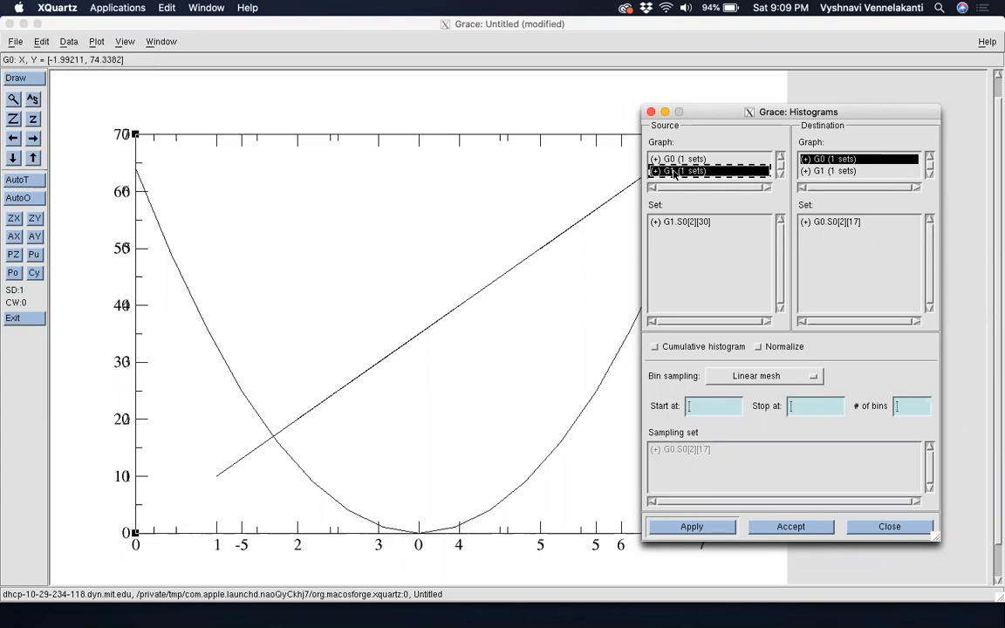
pyautogui.click(814, 172)
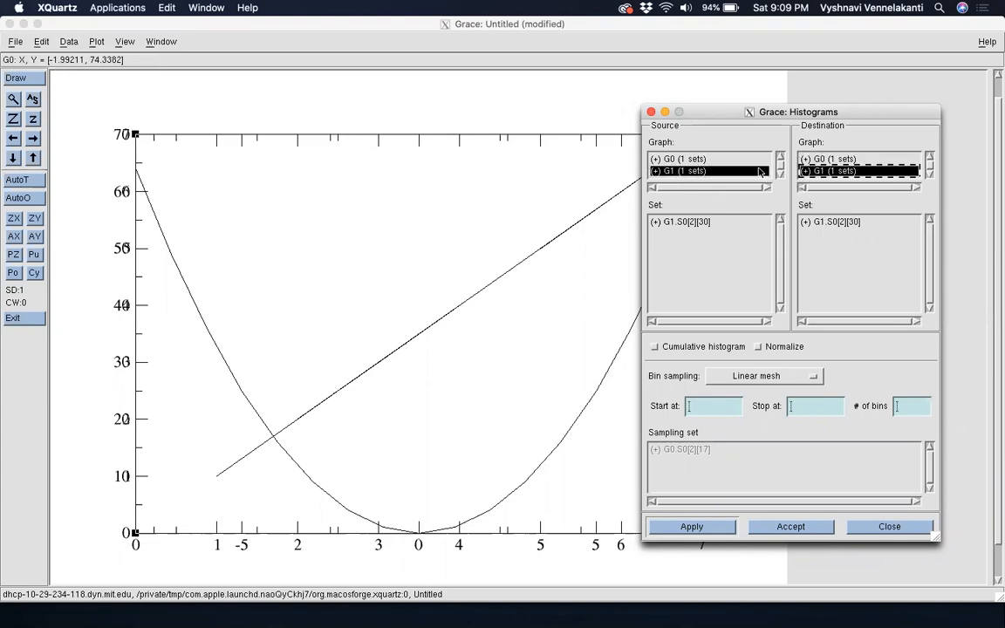
# Duplicate set G1.S0 and choose G1.S0 as the source set and its copy G1.S1 as the destination set
pyautogui.click(693, 224)
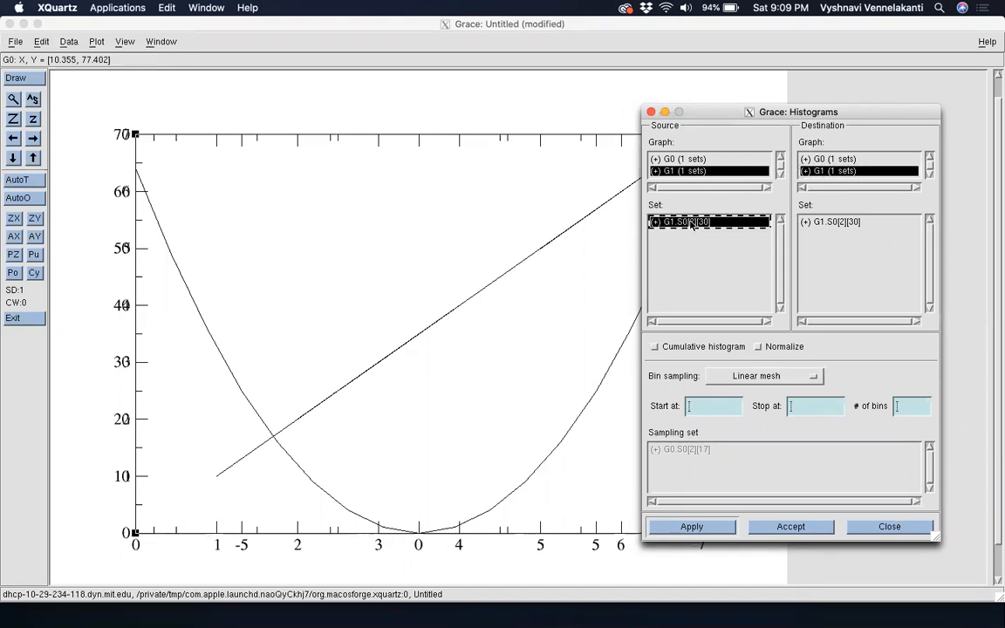
pyautogui.rightClick(688, 221)
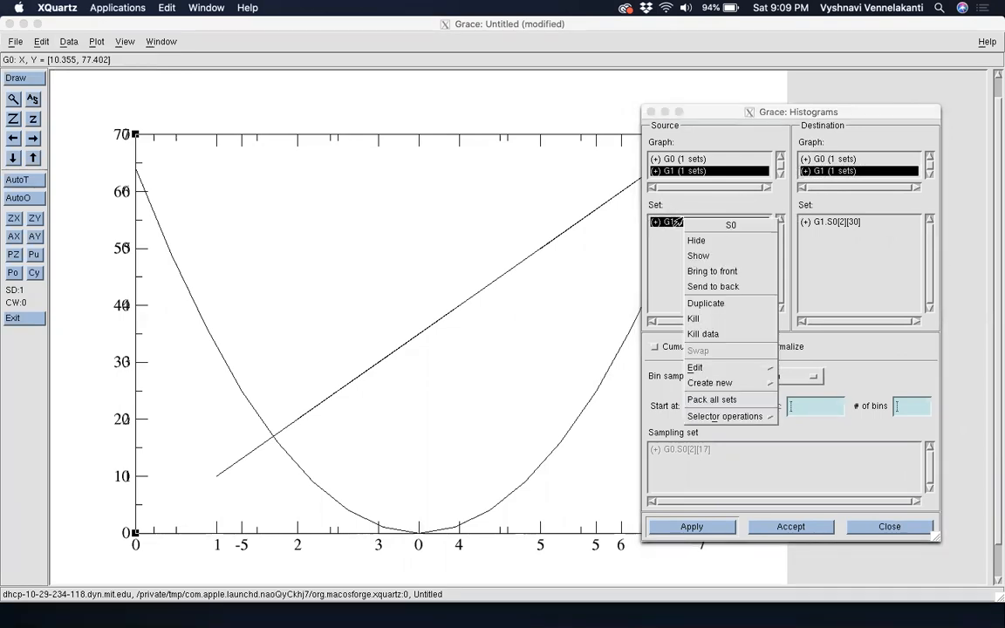
pyautogui.click(701, 305)
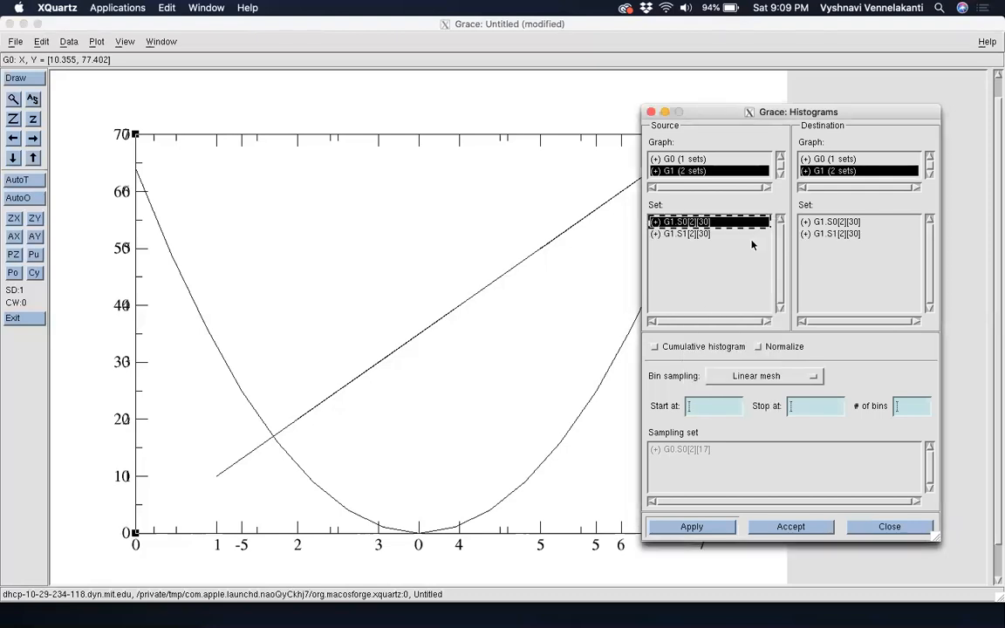
pyautogui.click(809, 235)
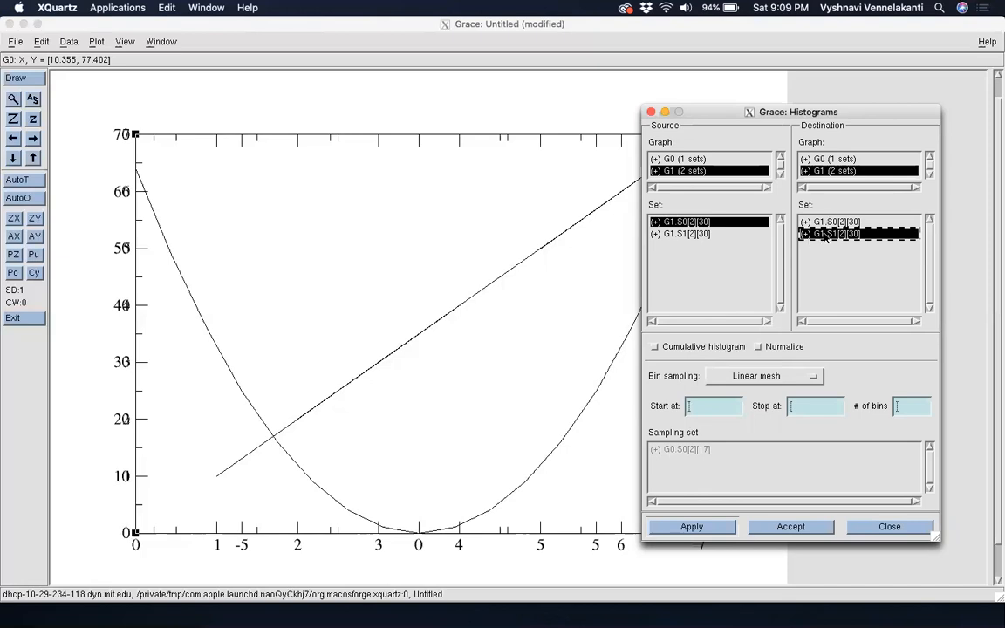
# Hide the original data set G1.S0
pyautogui.click(669, 222)
pyautogui.rightClick(670, 222)
pyautogui.click(669, 242)
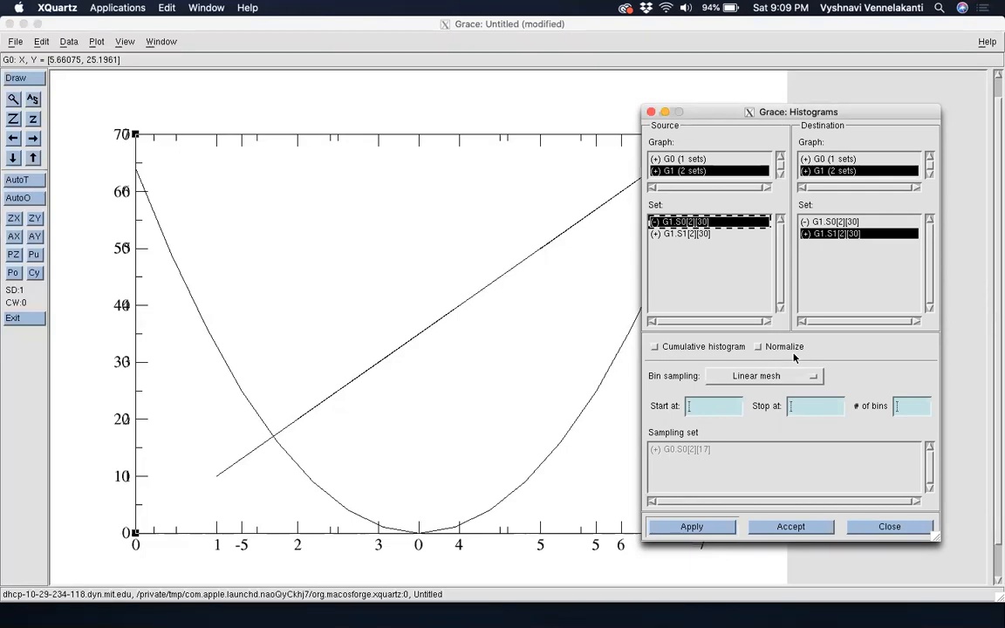
# Set the histogram bins to start at 0, stop at 8 and number 8, and accept the transformation
pyautogui.click(704, 407)
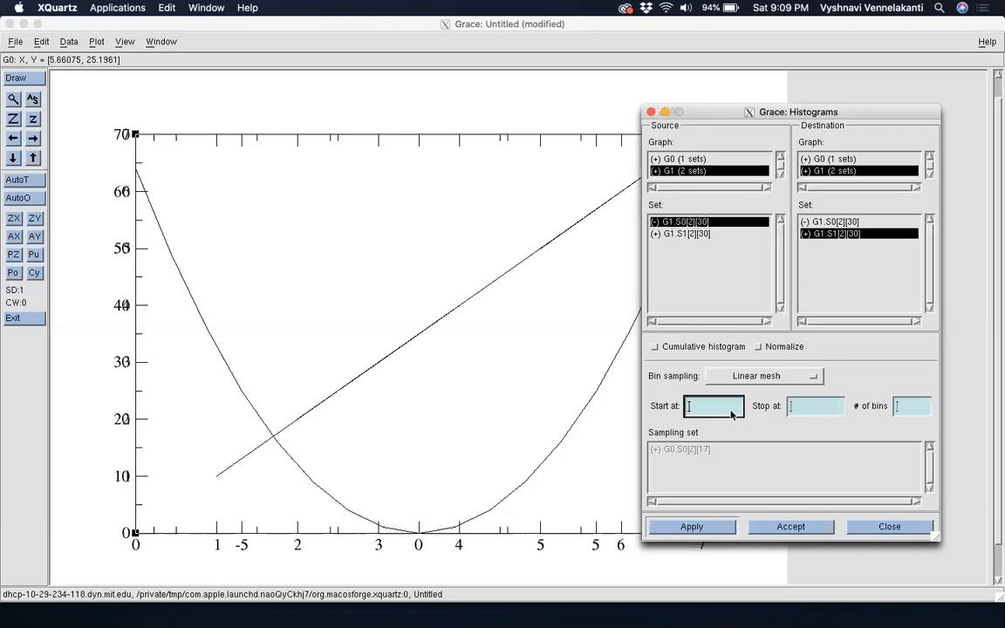
pyautogui.write('0')
pyautogui.click(799, 407)
pyautogui.write('8')
pyautogui.click(915, 413)
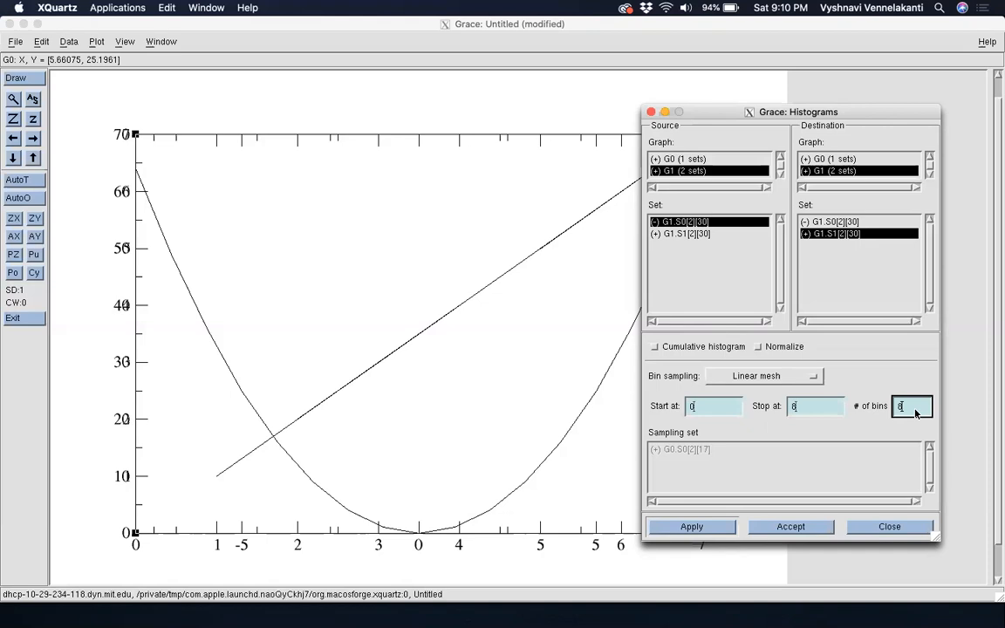
pyautogui.click(770, 528)
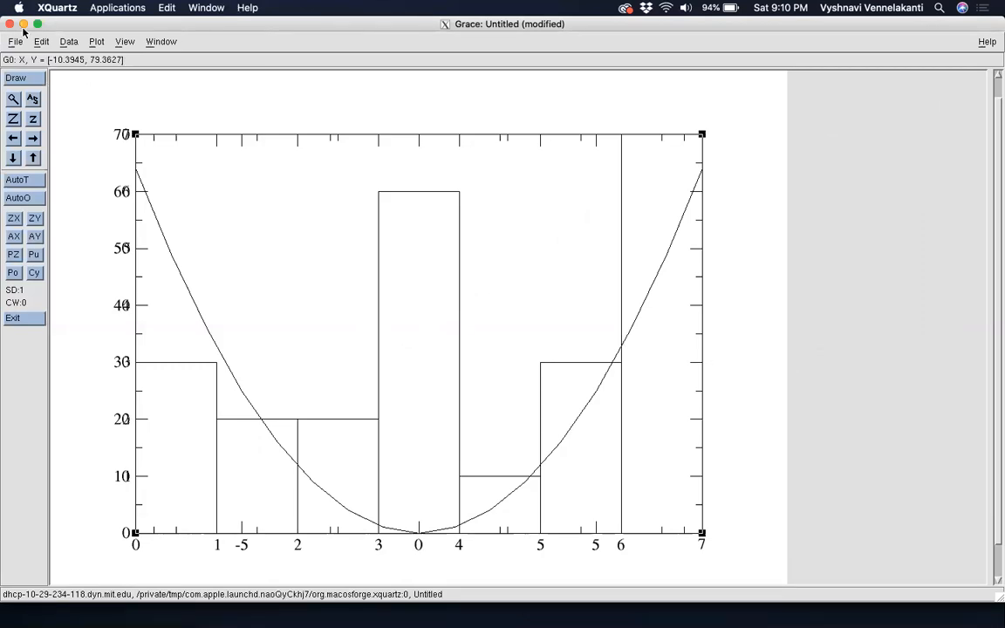
# Open the graph appearance and axis properties settings for G0 and place both windows clear of the plot
pyautogui.click(95, 41)
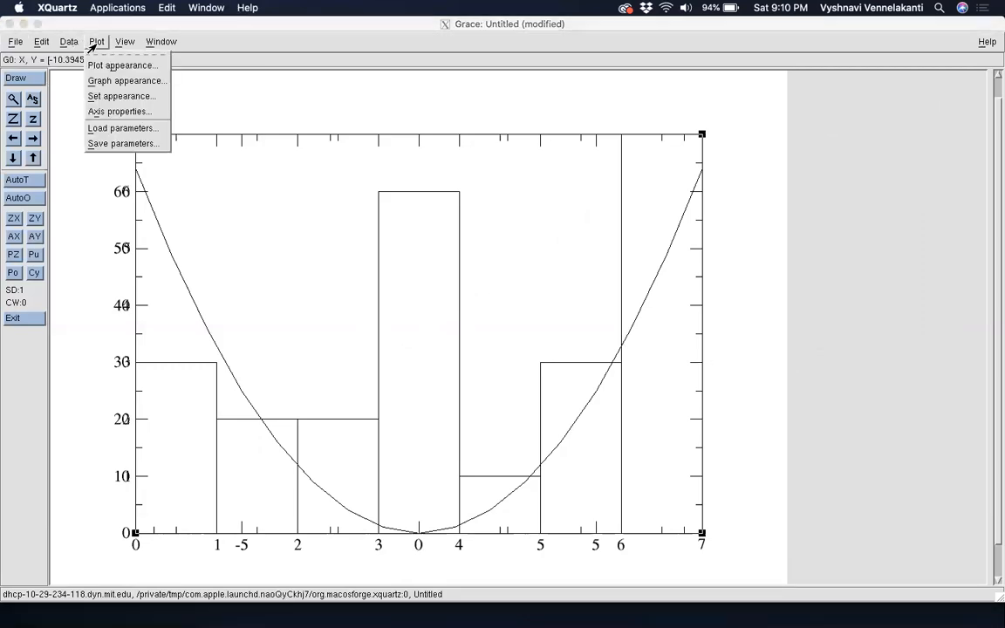
pyautogui.click(100, 81)
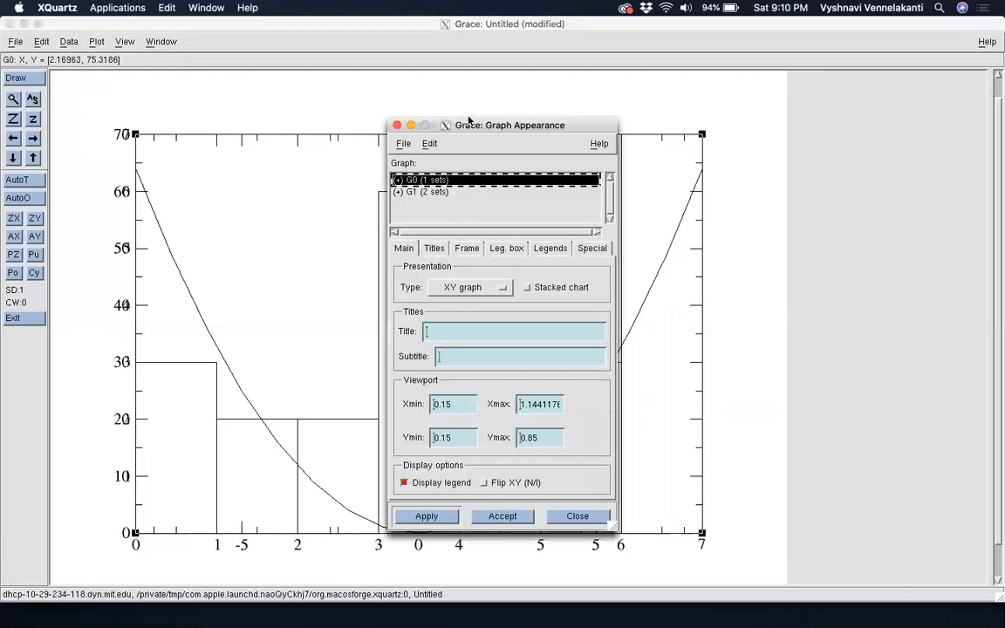
pyautogui.moveTo(500, 127); pyautogui.dragTo(868, 120)
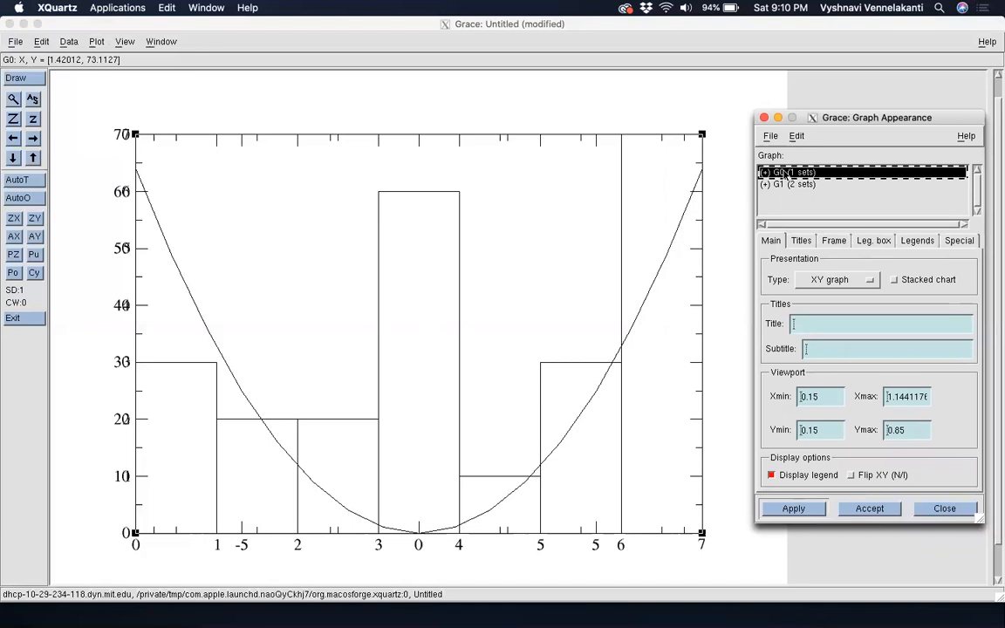
pyautogui.click(99, 44)
pyautogui.click(99, 44)
pyautogui.click(105, 110)
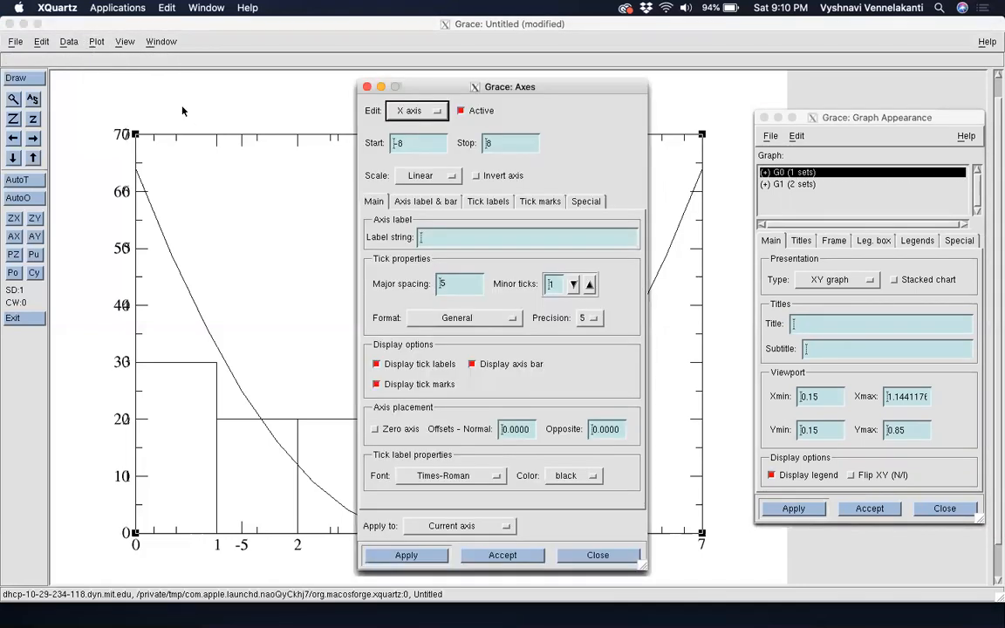
pyautogui.moveTo(410, 92); pyautogui.dragTo(769, 84)
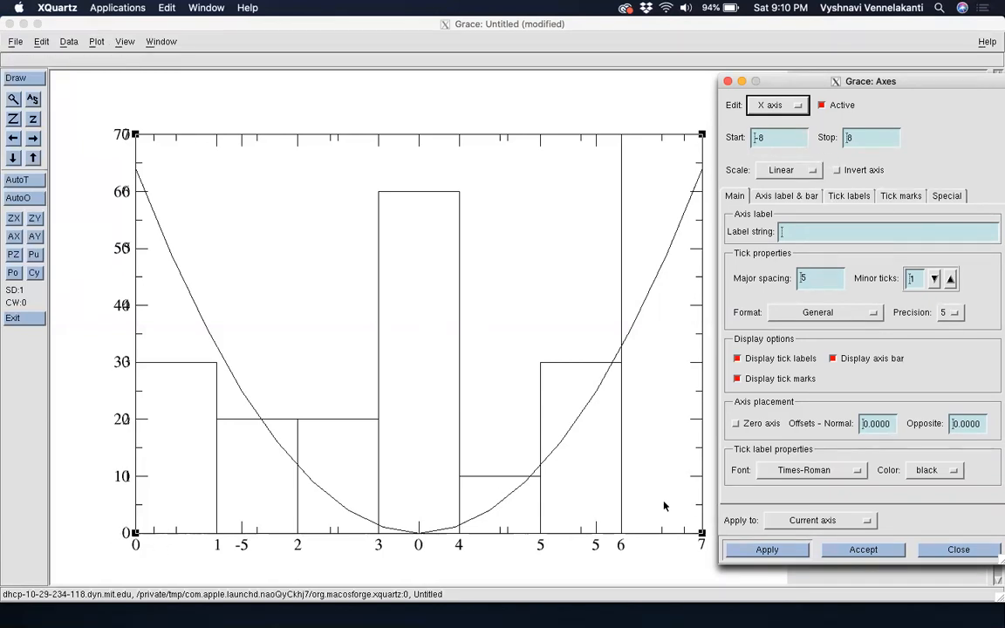
# Label G0's X axis "number", set its major tick spacing to 1, and apply the changes
pyautogui.click(785, 140)
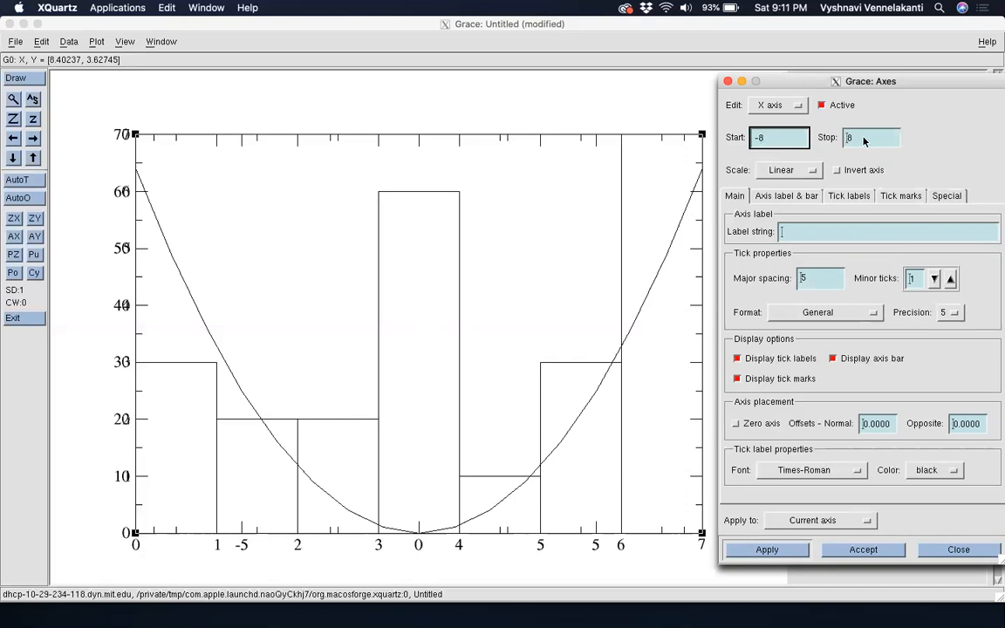
pyautogui.click(735, 554)
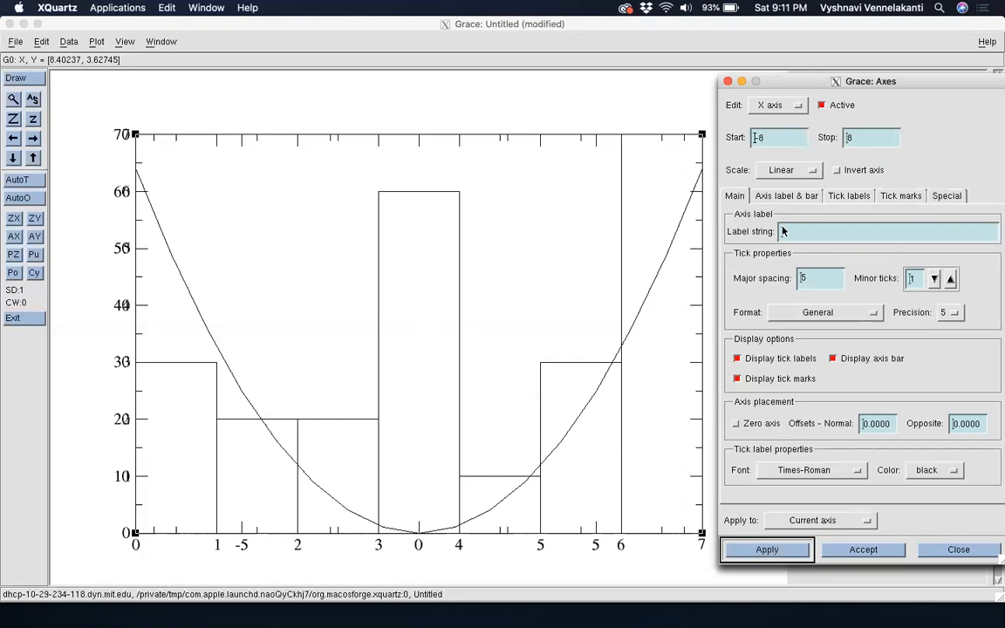
pyautogui.click(783, 231)
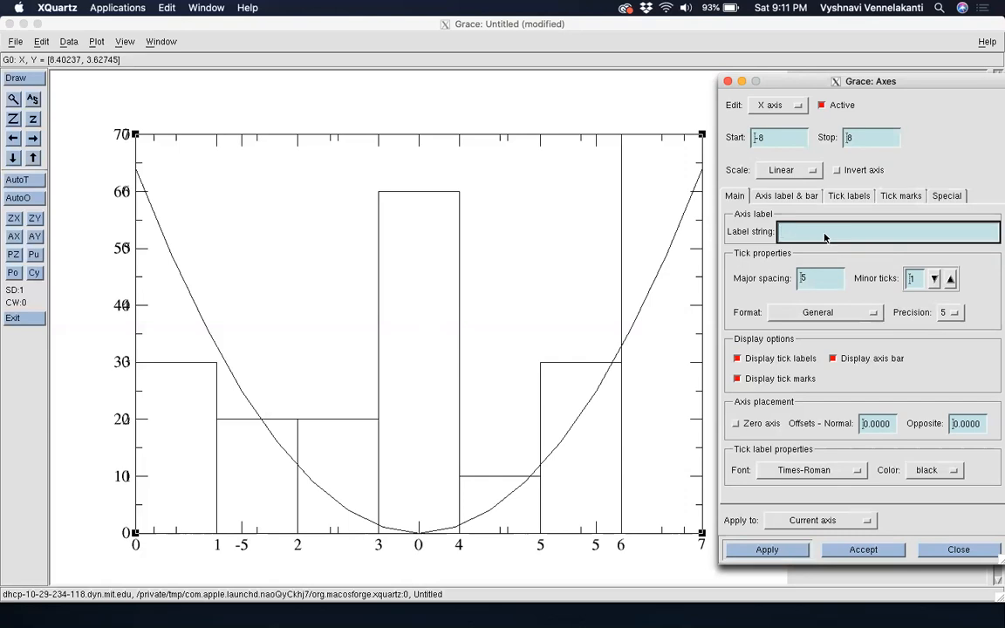
pyautogui.write('number')
pyautogui.doubleClick(837, 232)
pyautogui.click(861, 234)
pyautogui.click(820, 278)
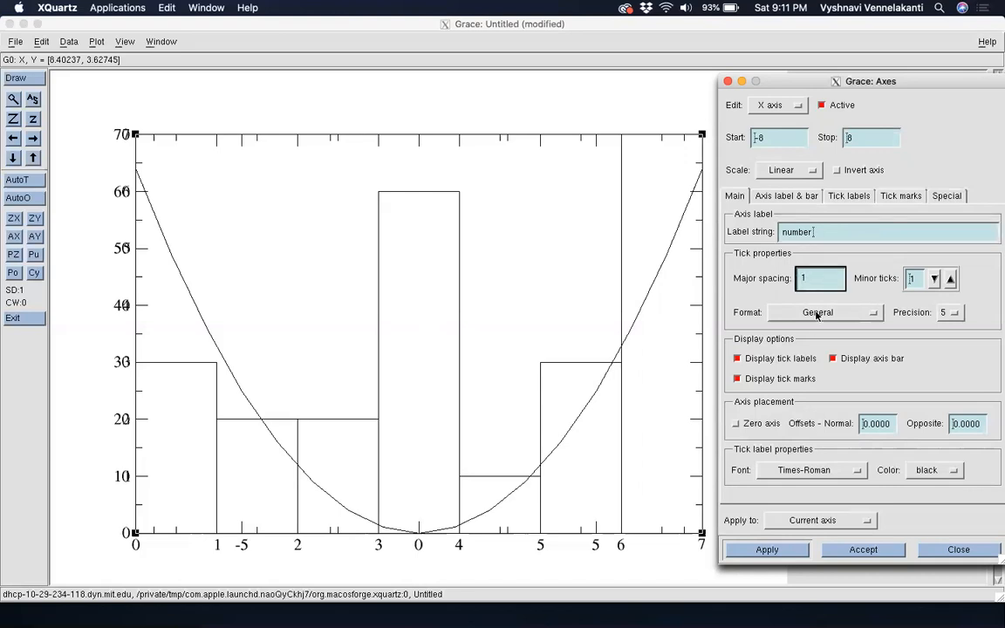
pyautogui.click(767, 551)
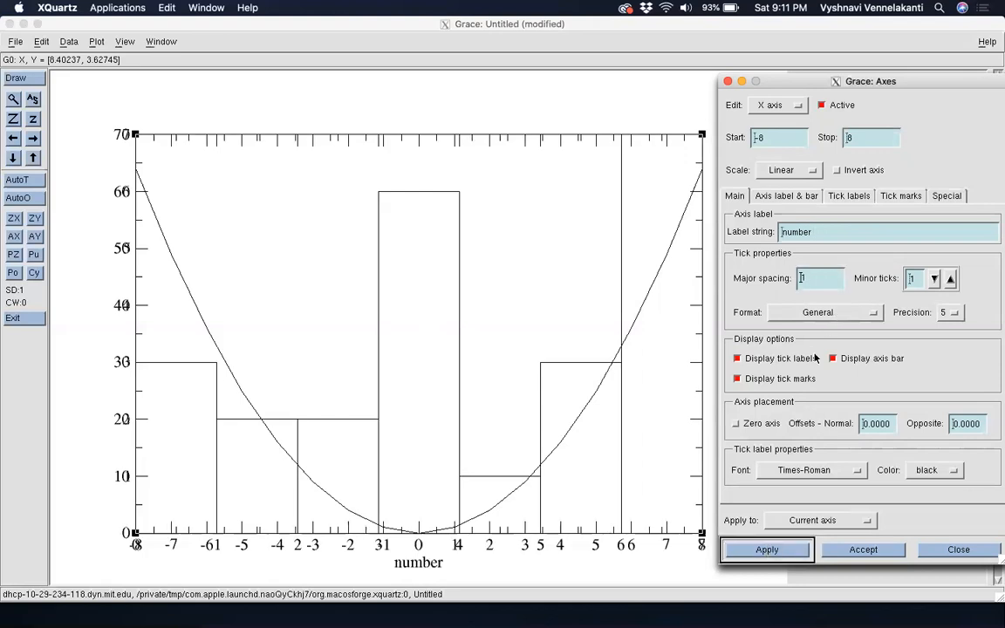
# Set G0's X axis tick label and axis label fonts to Helvetica-Bold, the axis label size to 150, and thicken the axis bar
pyautogui.click(801, 470)
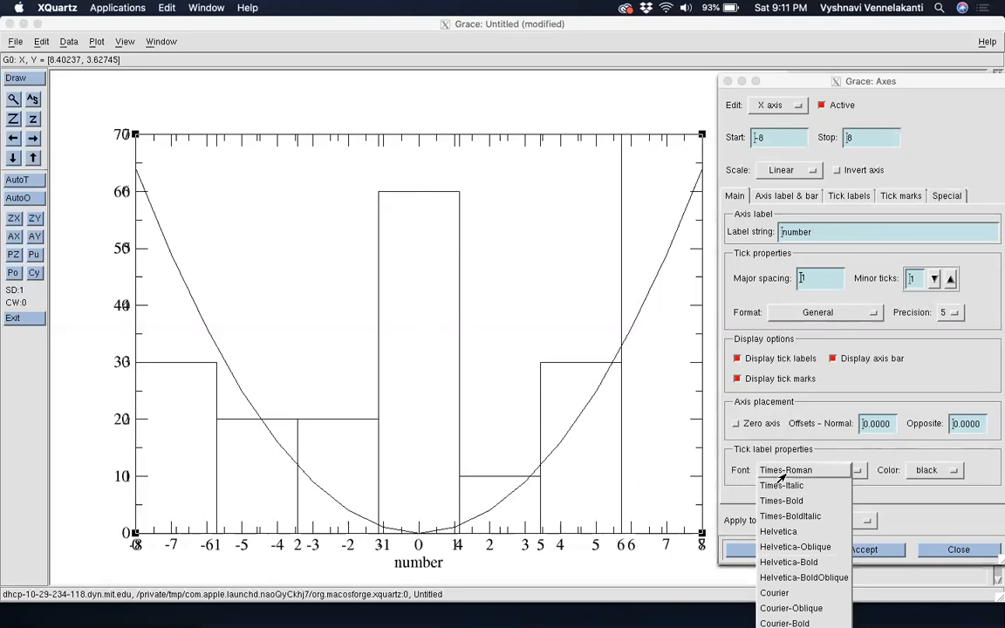
pyautogui.click(789, 562)
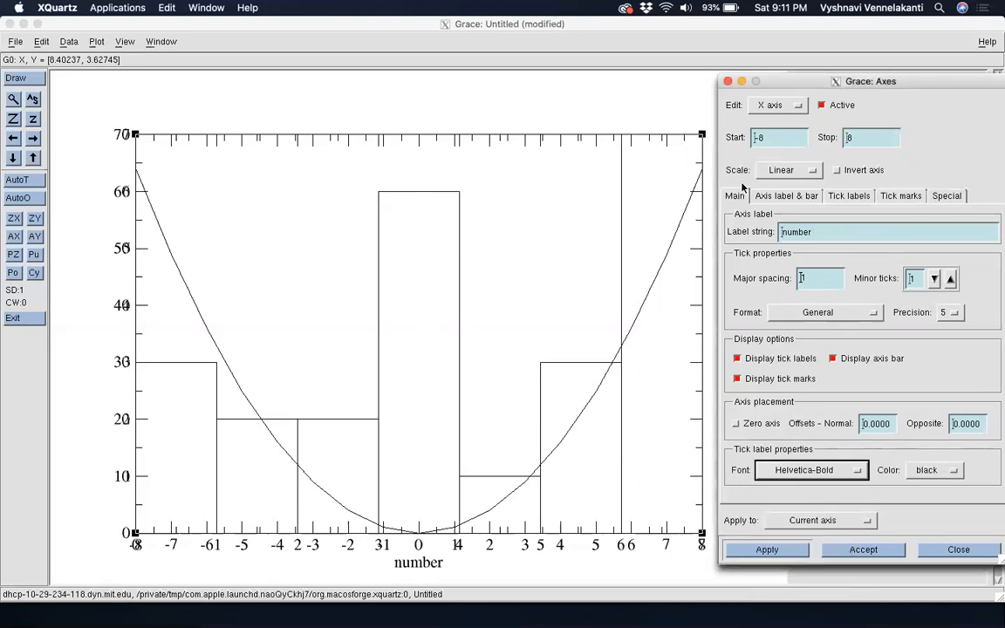
pyautogui.click(765, 197)
pyautogui.click(806, 237)
pyautogui.click(796, 328)
pyautogui.click(777, 276)
pyautogui.click(910, 400)
pyautogui.click(910, 400)
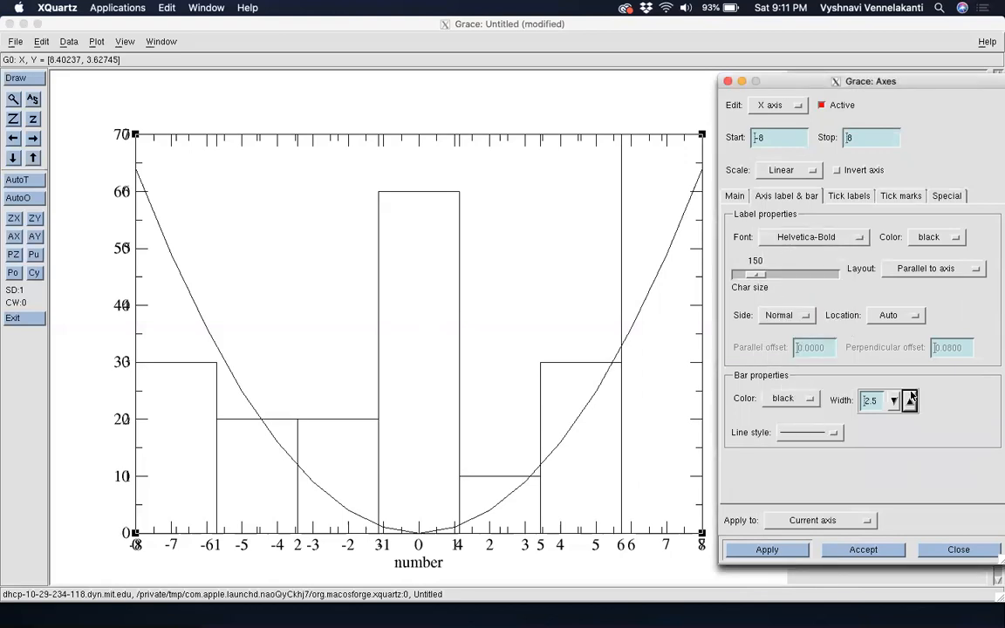
# Enlarge G0's X axis tick labels, set the major and minor tick line widths to 3, and apply the changes
pyautogui.click(849, 195)
pyautogui.click(786, 241)
pyautogui.click(785, 241)
pyautogui.click(901, 196)
pyautogui.click(832, 410)
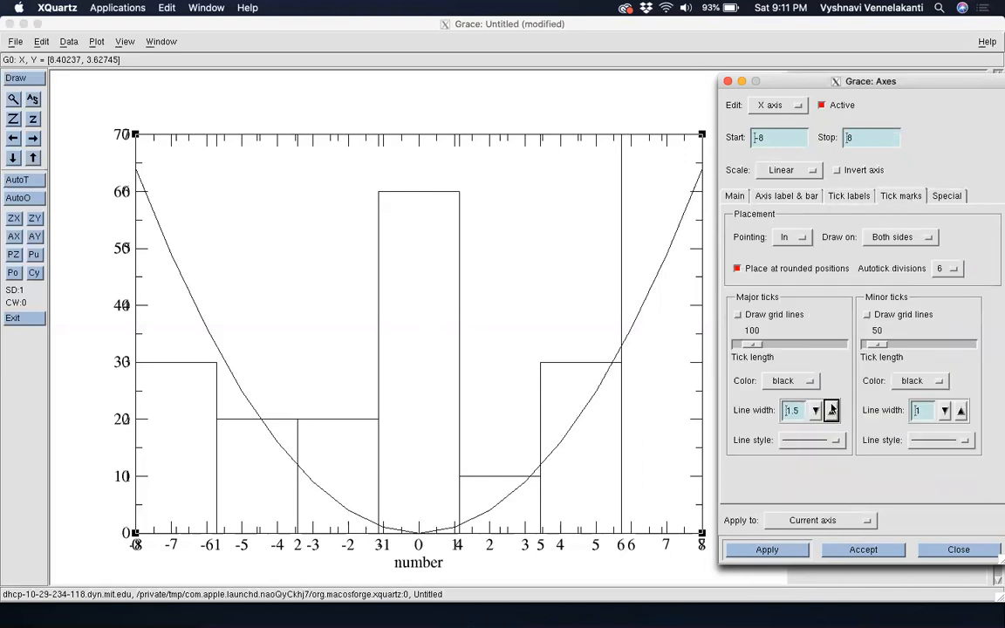
pyautogui.click(831, 409)
pyautogui.click(960, 410)
pyautogui.click(961, 410)
pyautogui.click(961, 410)
pyautogui.click(961, 410)
pyautogui.click(770, 548)
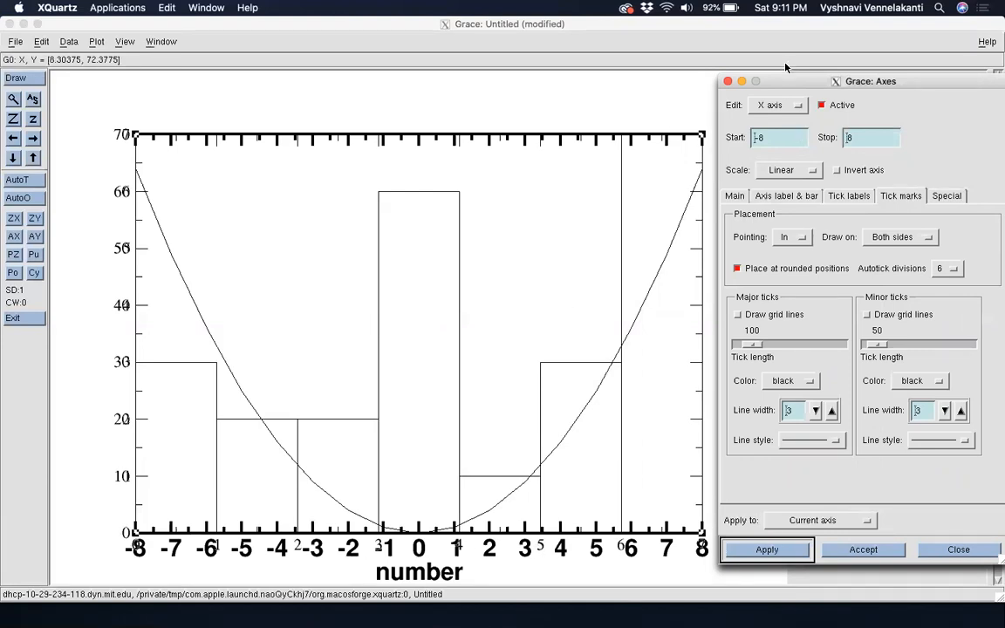
# Switch the axis settings to graph G1 and set its X axis range from -8 to 8
pyautogui.moveTo(787, 80); pyautogui.dragTo(486, 39)
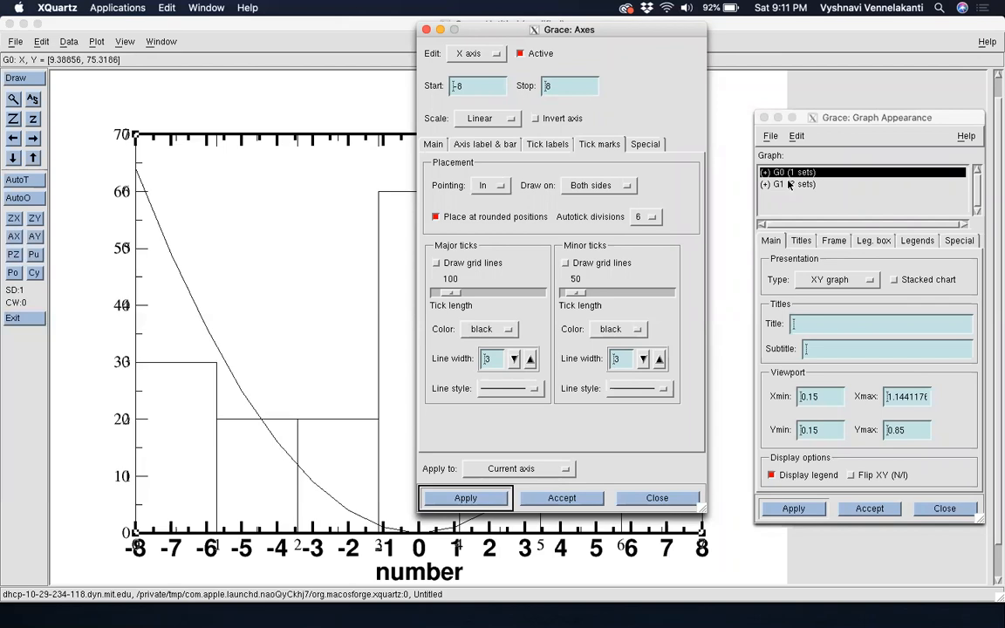
pyautogui.click(845, 119)
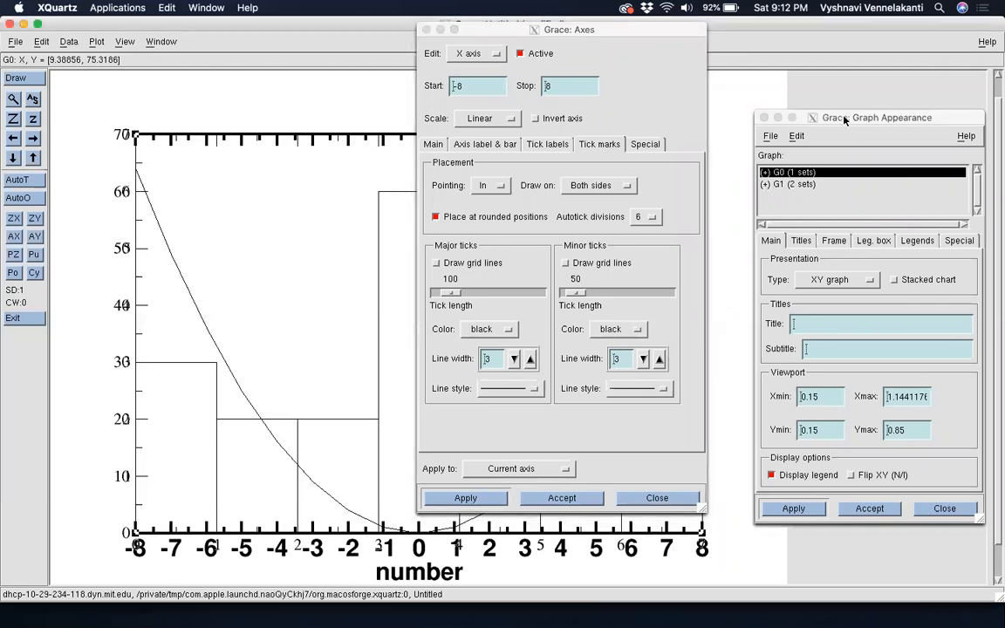
pyautogui.click(805, 185)
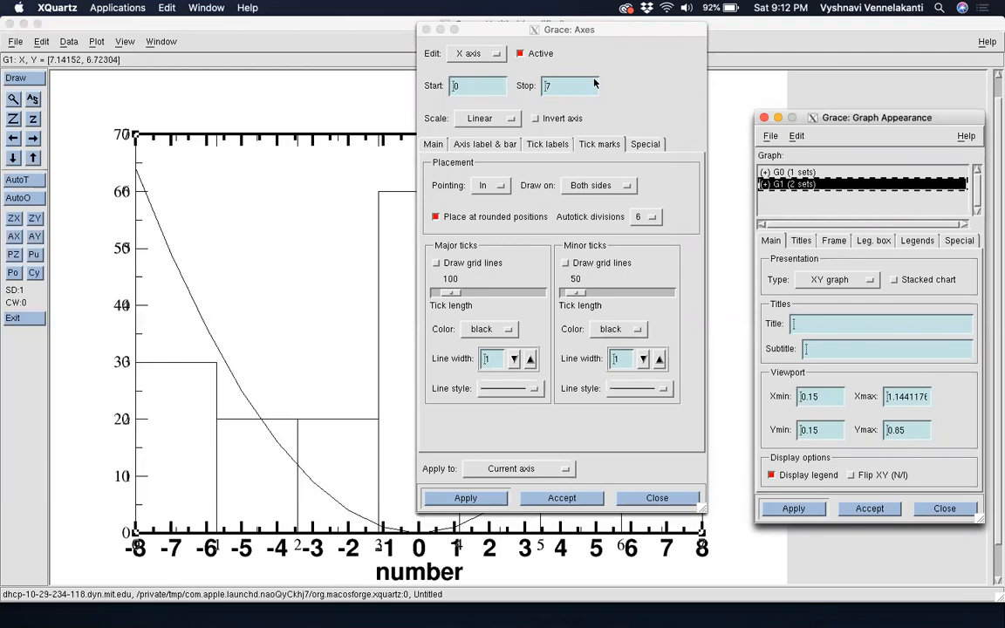
pyautogui.moveTo(544, 43)
pyautogui.mouseDown()
pyautogui.moveTo(531, 42)
pyautogui.moveTo(576, 42)
pyautogui.moveTo(541, 49)
pyautogui.mouseUp()
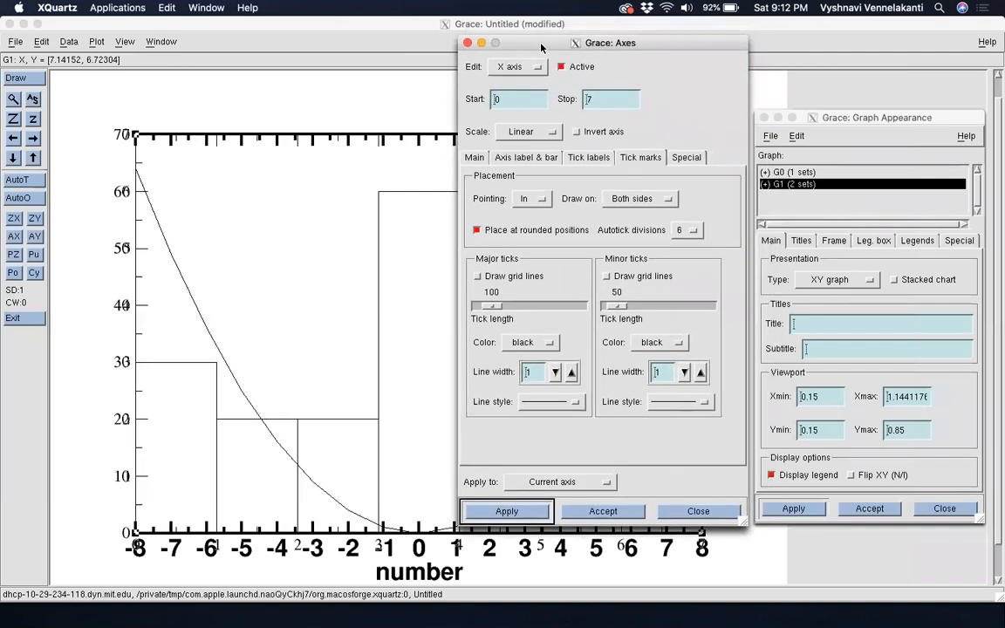
pyautogui.click(519, 103)
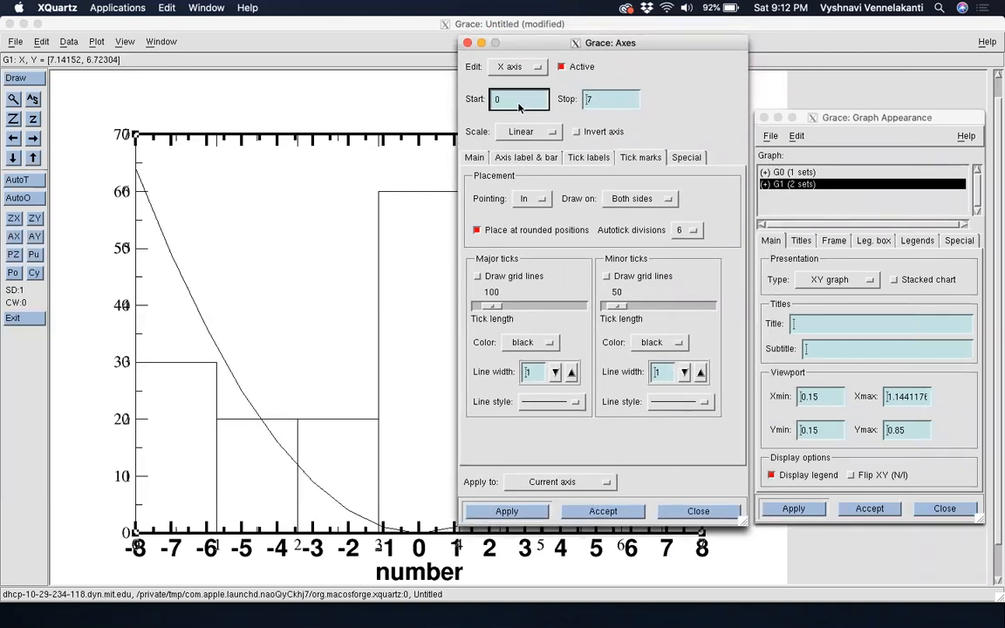
pyautogui.click(602, 101)
pyautogui.press('BackSpace')
pyautogui.write('8')
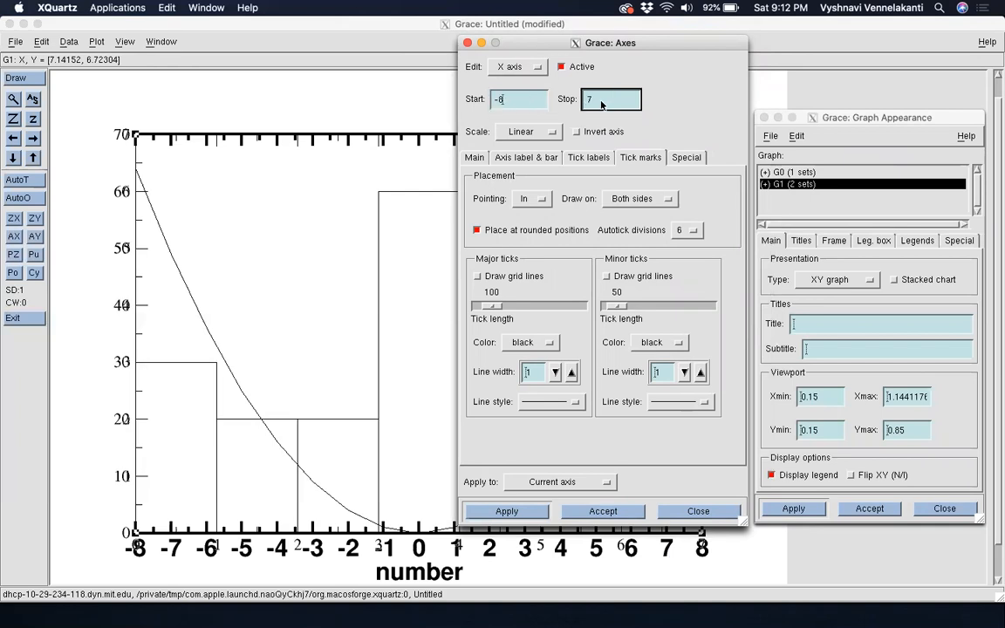
# Set G1's X axis major and minor tick line widths to 3 and the tick label size to 175
pyautogui.click(572, 374)
pyautogui.click(572, 373)
pyautogui.click(572, 374)
pyautogui.click(572, 374)
pyautogui.click(702, 373)
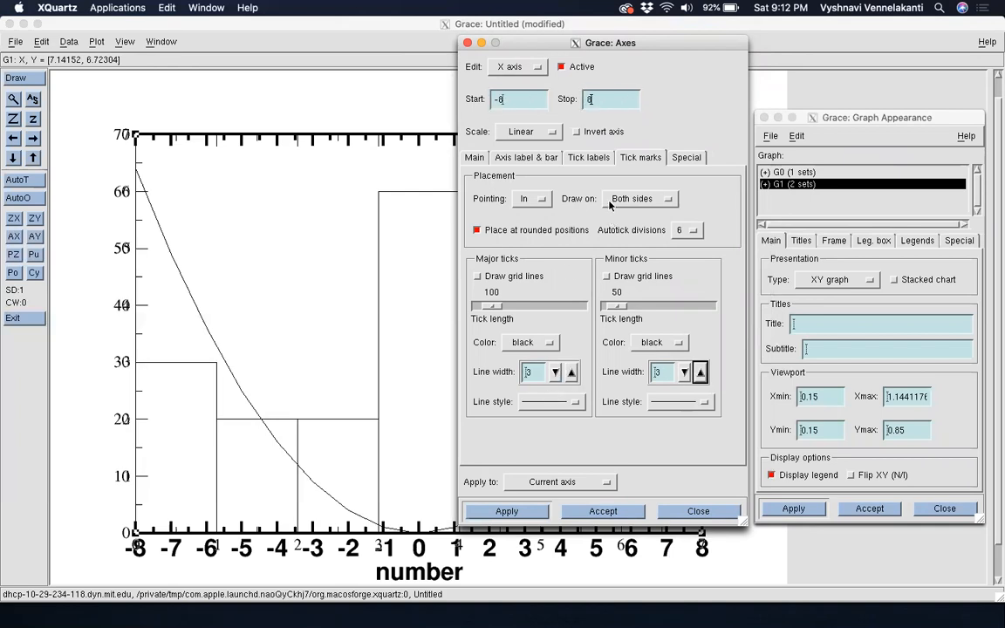
pyautogui.click(596, 163)
pyautogui.click(579, 204)
pyautogui.click(578, 204)
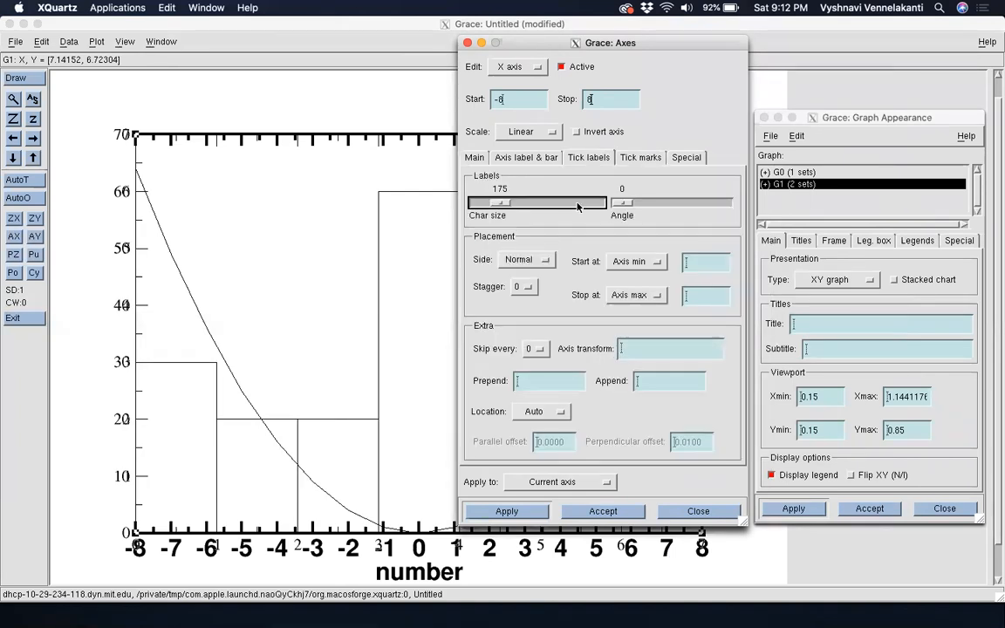
# Match G1's X axis label font and size to G0's and thicken the axis bar
pyautogui.click(497, 157)
pyautogui.click(536, 200)
pyautogui.click(530, 291)
pyautogui.click(537, 239)
pyautogui.click(536, 239)
pyautogui.click(480, 237)
pyautogui.click(651, 363)
pyautogui.click(651, 363)
pyautogui.click(651, 363)
pyautogui.click(651, 363)
# Leave G1's X axis label empty, set the tick label font to Helvetica-Bold, and apply the changes
pyautogui.click(475, 157)
pyautogui.click(537, 198)
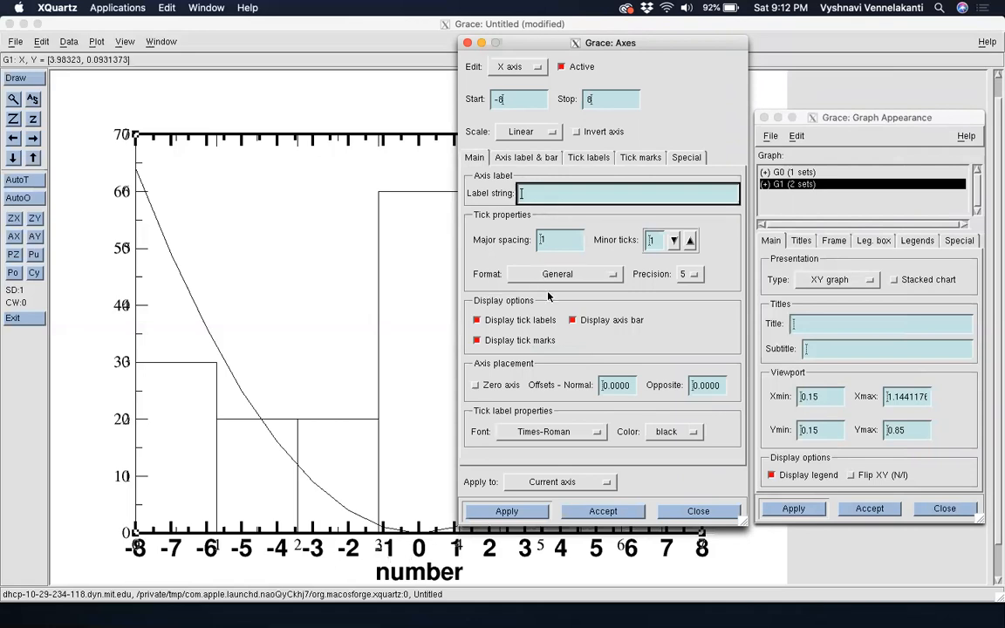
pyautogui.click(550, 432)
pyautogui.click(536, 516)
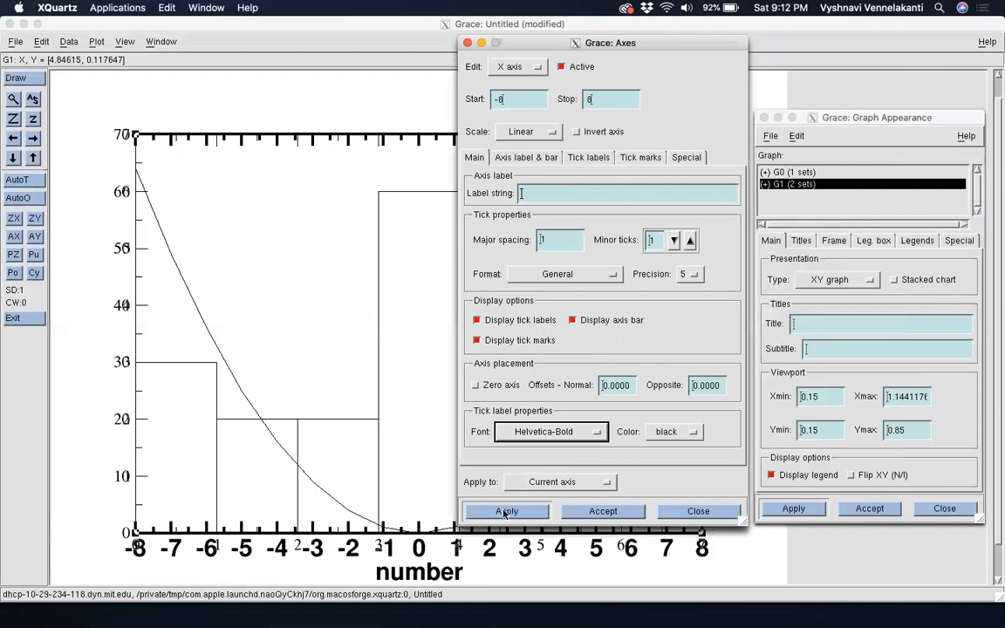
pyautogui.click(504, 515)
pyautogui.moveTo(519, 44); pyautogui.dragTo(775, 59)
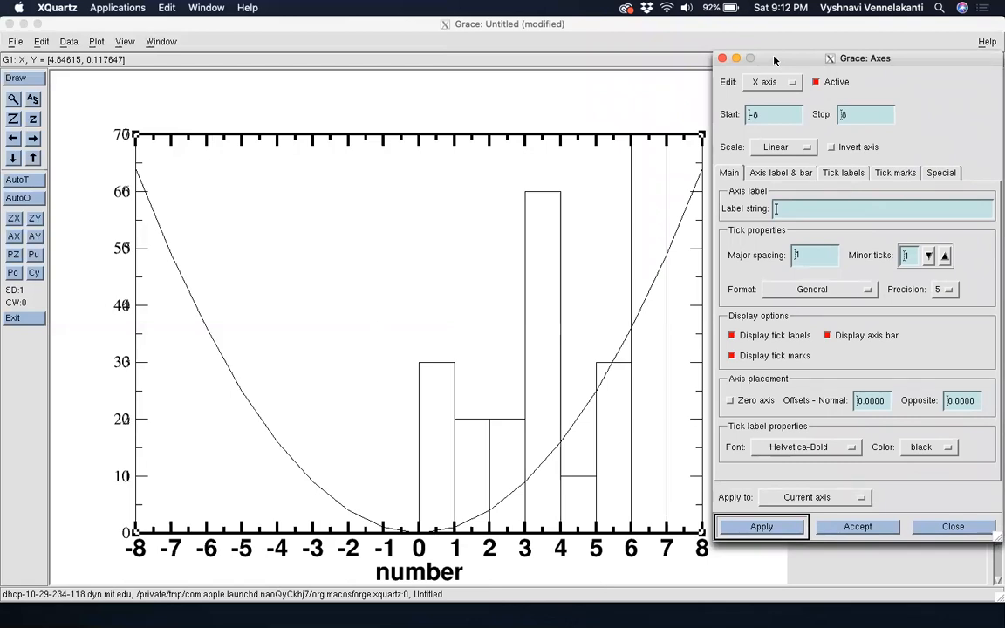
pyautogui.moveTo(775, 60); pyautogui.dragTo(575, 29)
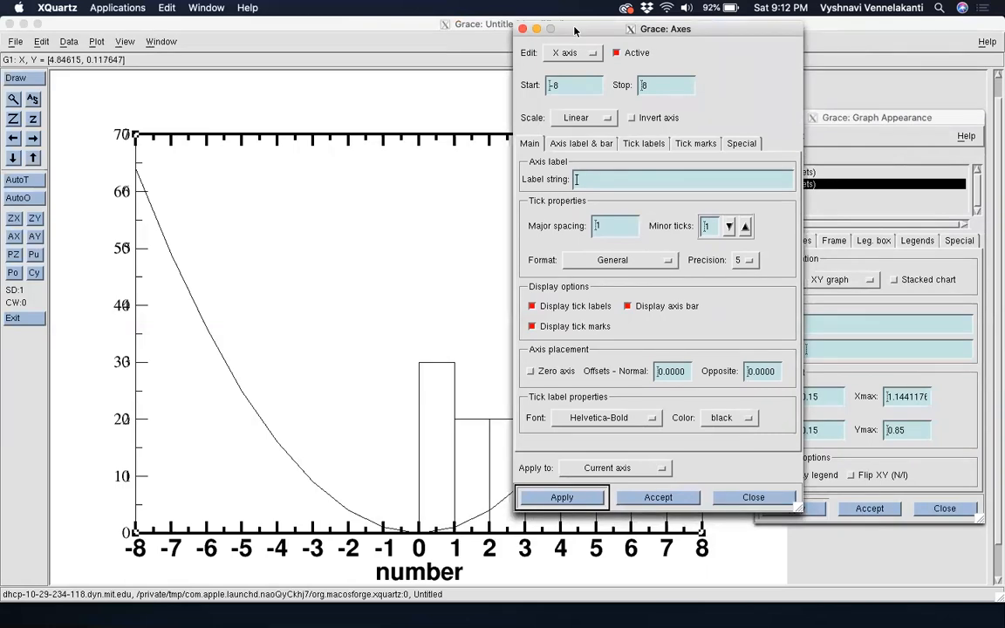
# Turn off the tick marks, tick labels and axis bar for G1's X axis and apply the changes
pyautogui.click(534, 326)
pyautogui.click(534, 307)
pyautogui.click(641, 308)
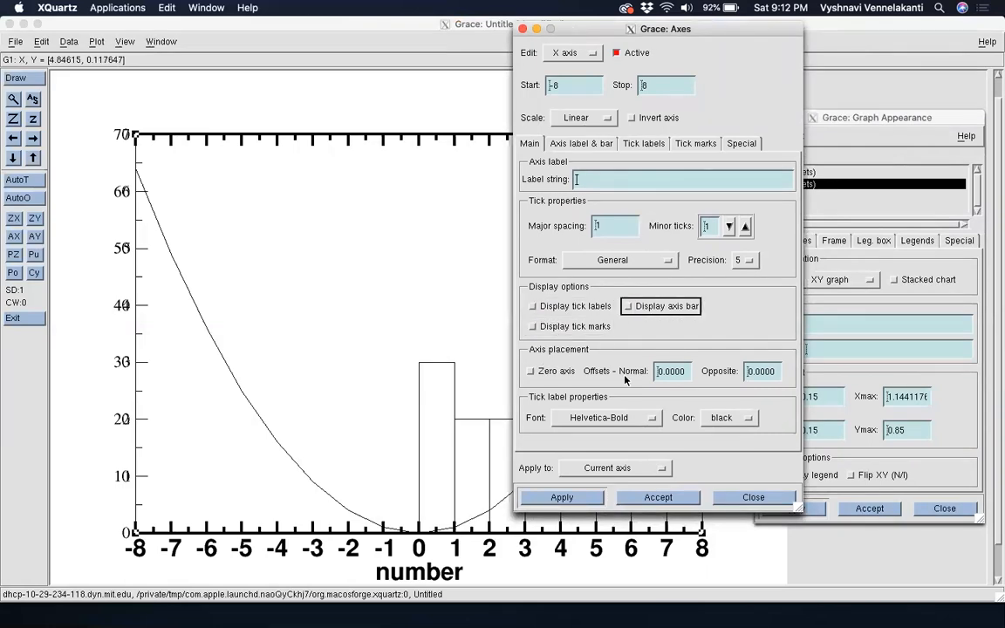
pyautogui.click(562, 498)
pyautogui.moveTo(565, 31); pyautogui.dragTo(460, 55)
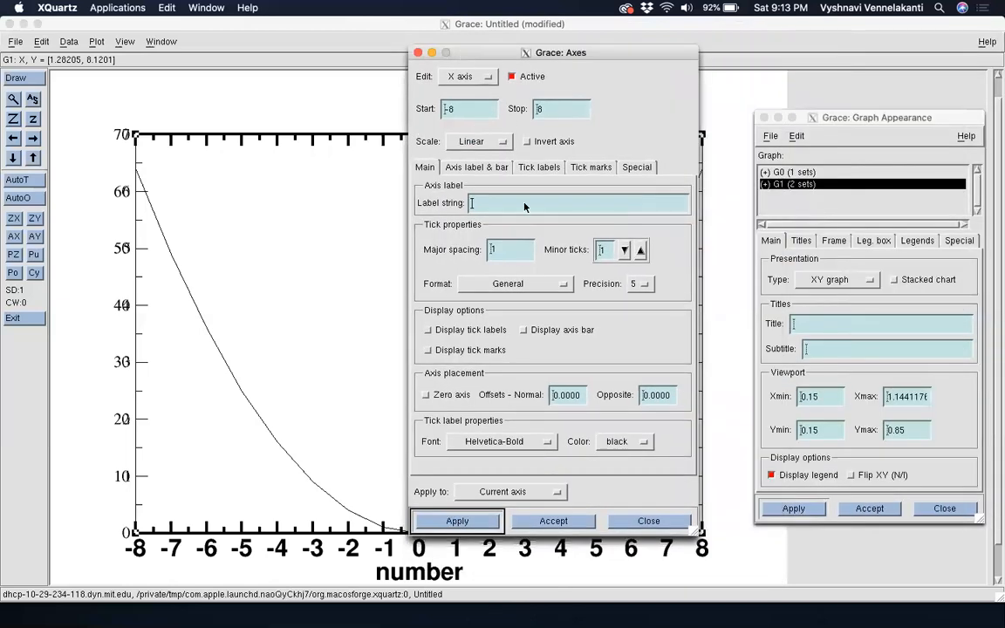
# Switch to G1's Y axis, set its stop value to 14 and major spacing to 2, and apply
pyautogui.moveTo(494, 60); pyautogui.dragTo(521, 72)
pyautogui.click(489, 87)
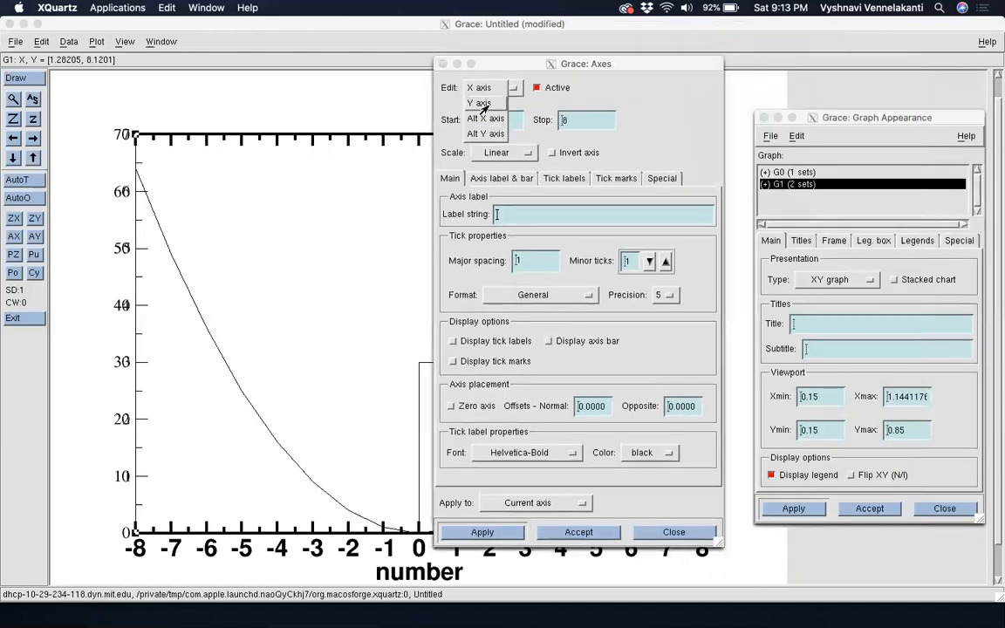
pyautogui.click(480, 103)
pyautogui.moveTo(490, 65); pyautogui.dragTo(780, 78)
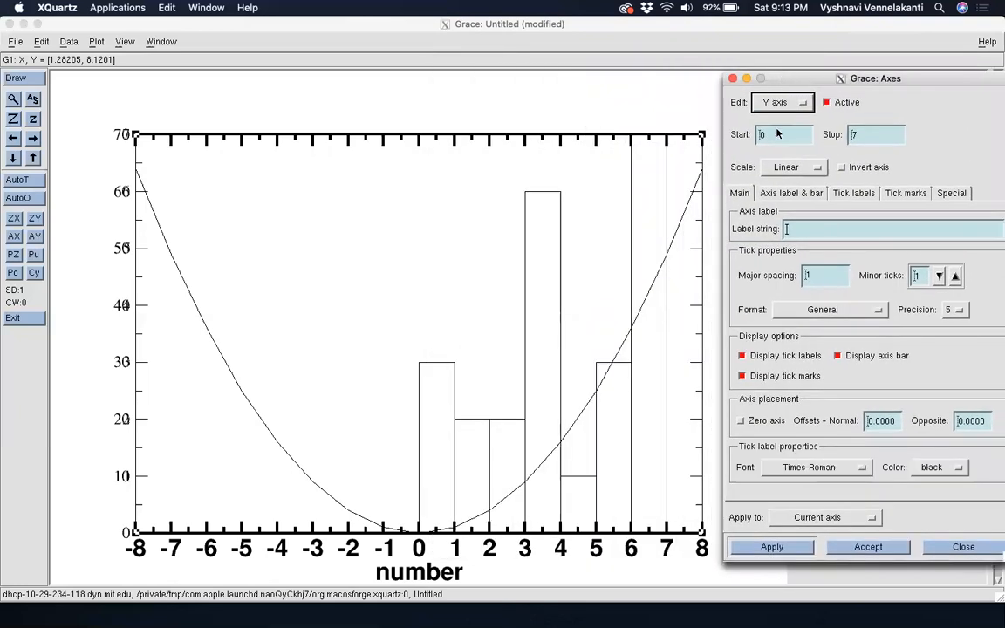
pyautogui.click(874, 136)
pyautogui.write('14')
pyautogui.click(822, 278)
pyautogui.press('BackSpace')
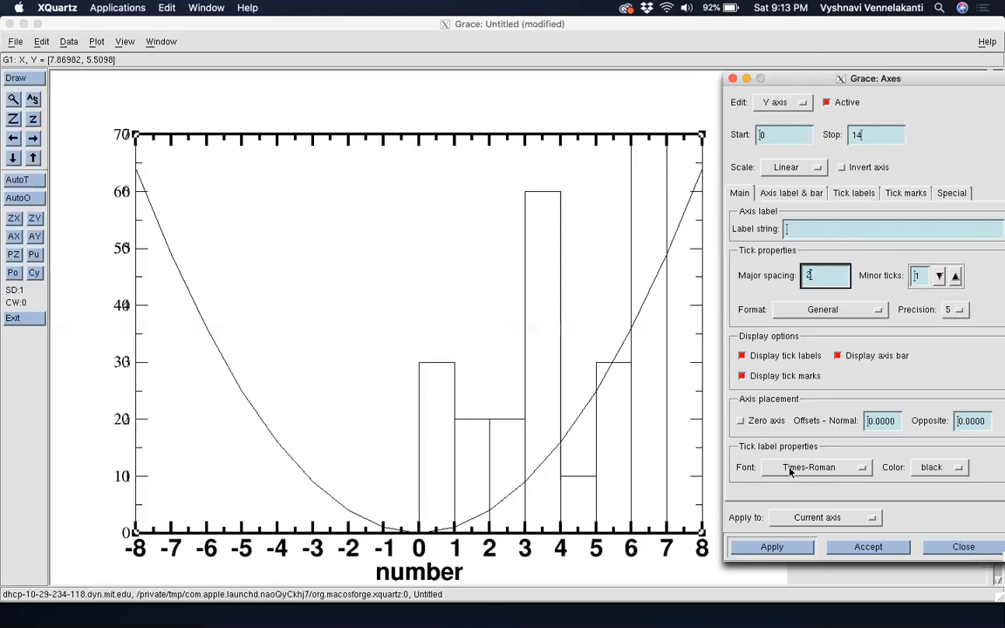
pyautogui.click(773, 547)
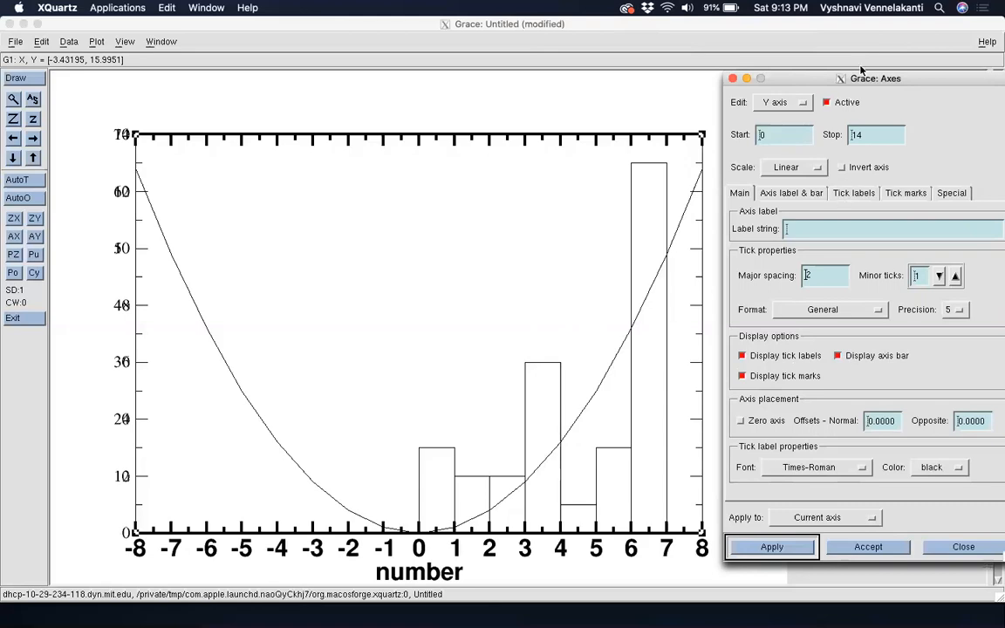
# Label G1's Y axis "counts" and set its tick label font to Helvetica-Bold
pyautogui.moveTo(817, 85); pyautogui.dragTo(543, 90)
pyautogui.moveTo(678, 86); pyautogui.dragTo(403, 78)
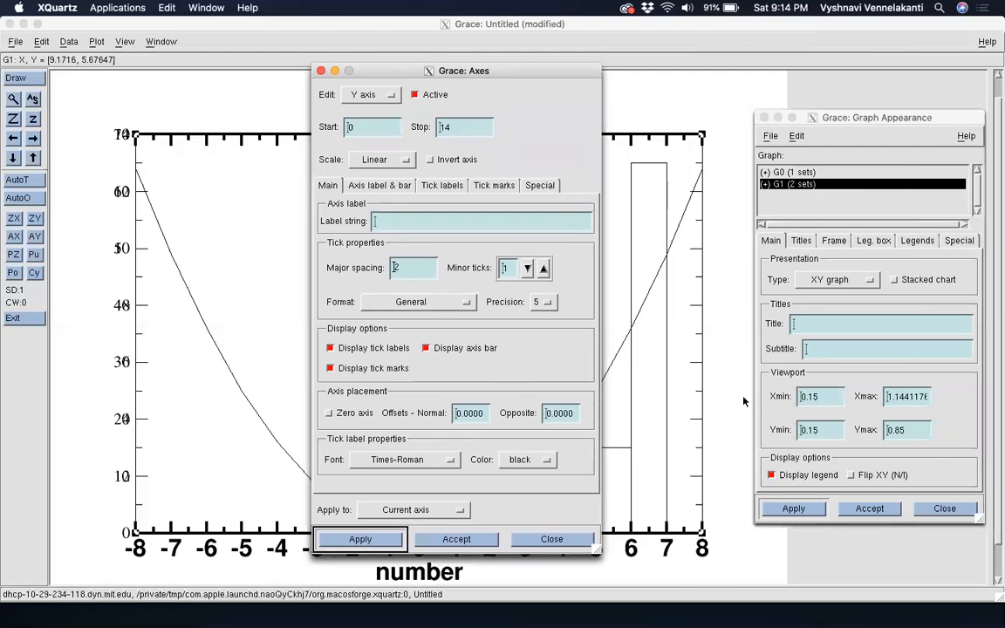
pyautogui.moveTo(381, 71); pyautogui.dragTo(783, 76)
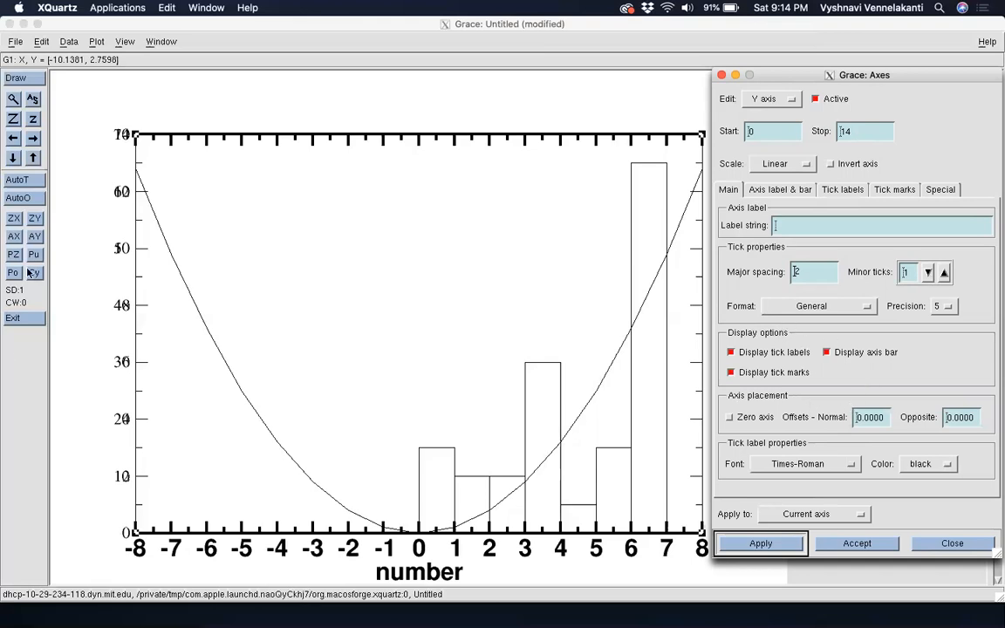
pyautogui.click(824, 225)
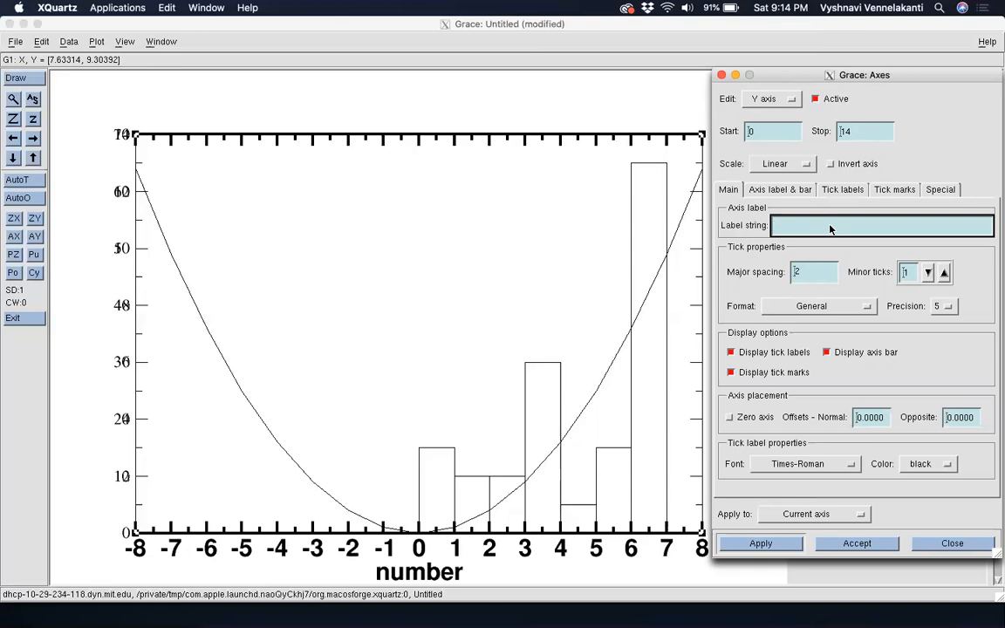
pyautogui.write('count')
pyautogui.click(787, 463)
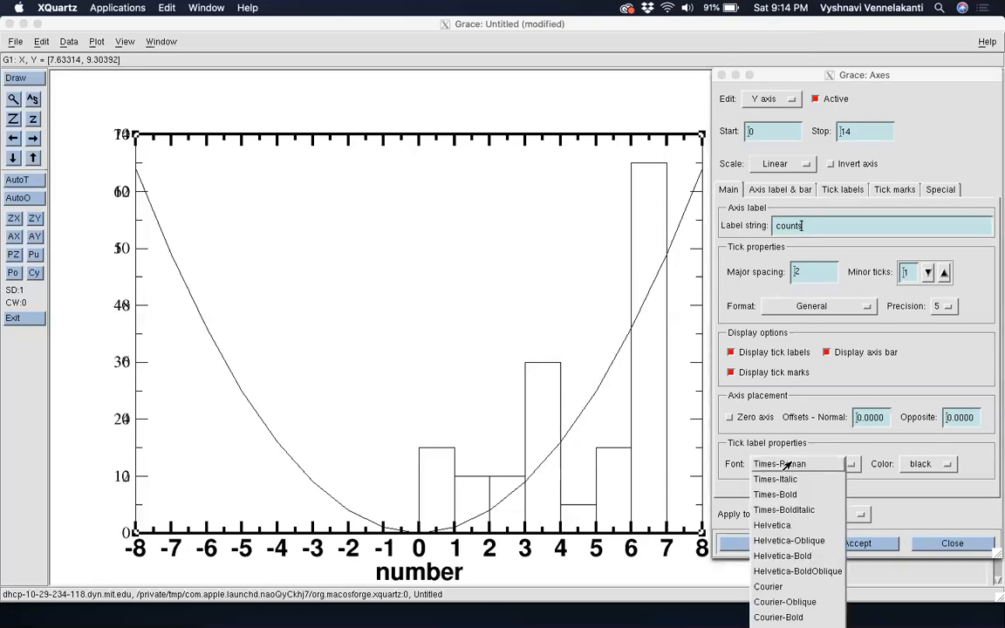
pyautogui.click(796, 550)
# Set G1's Y axis label to Helvetica-Bold at character size 150 and its axis bar width to 3
pyautogui.click(782, 191)
pyautogui.click(790, 230)
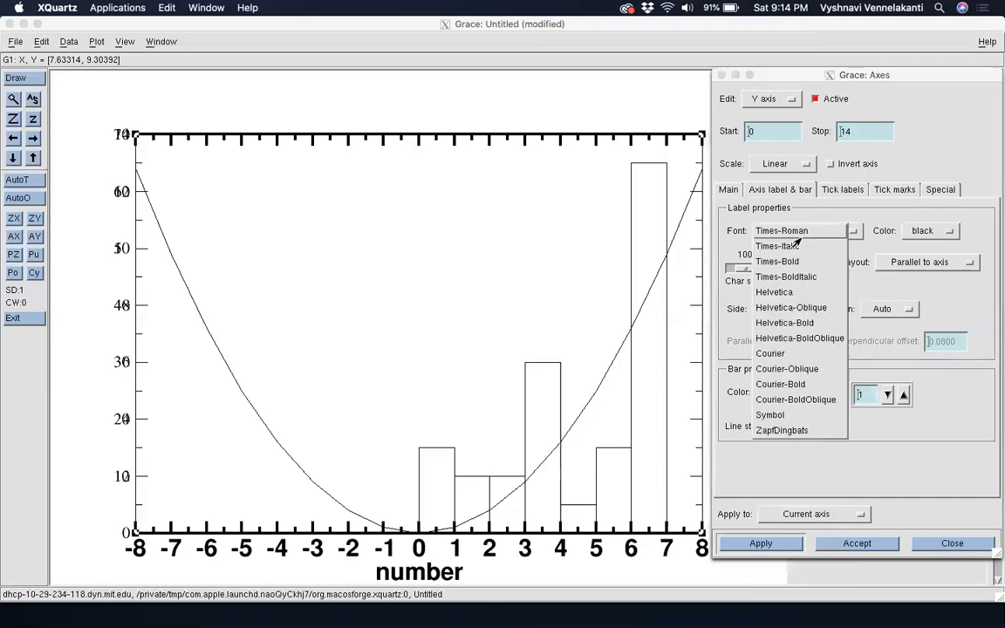
pyautogui.click(742, 290)
pyautogui.click(782, 270)
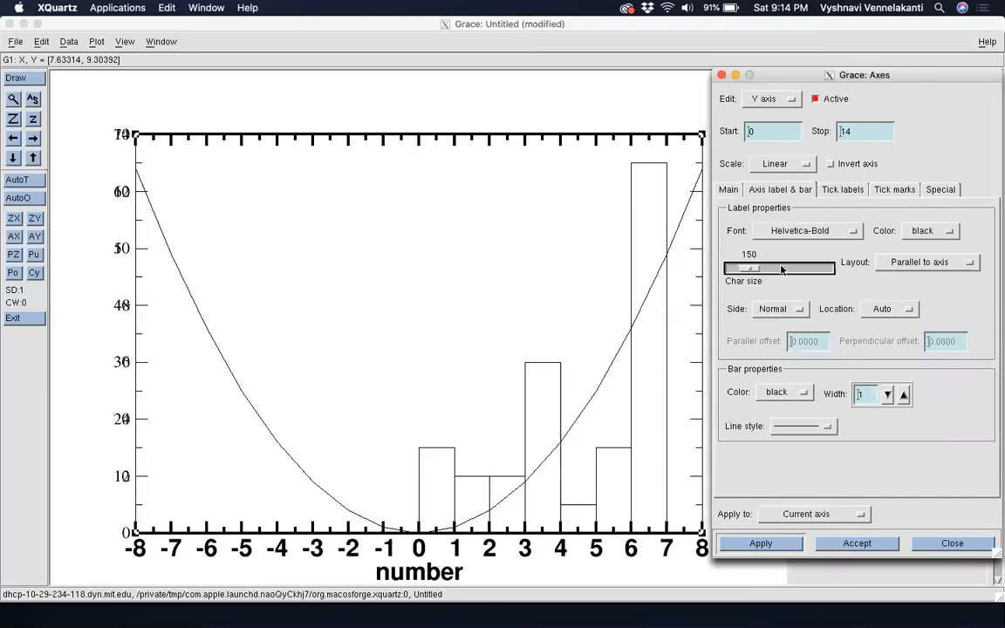
pyautogui.click(905, 394)
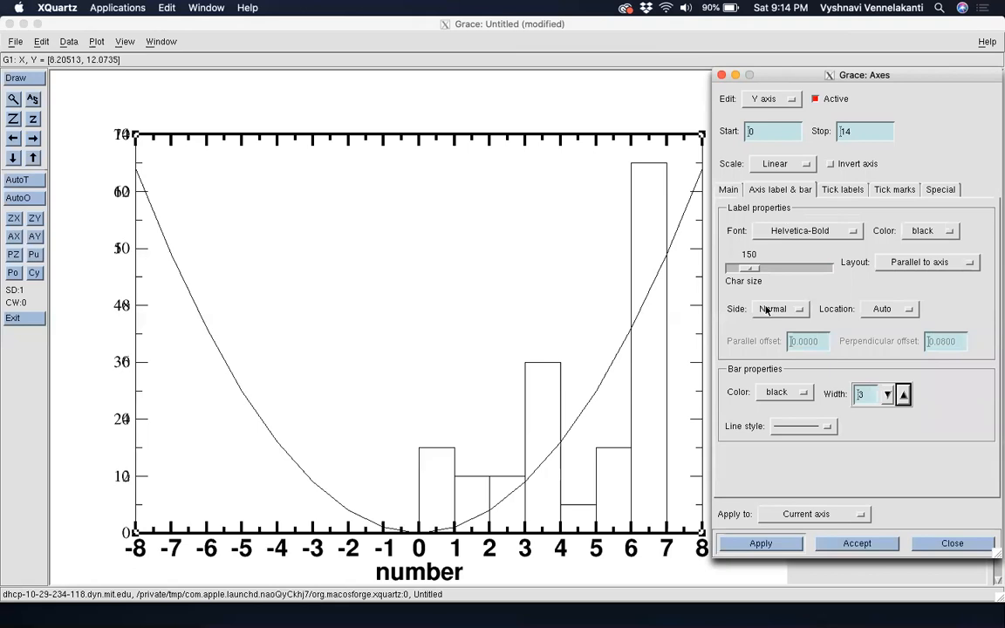
# Place G1's Y axis label on the opposite side of the graph and apply the changes
pyautogui.moveTo(786, 77); pyautogui.dragTo(797, 78)
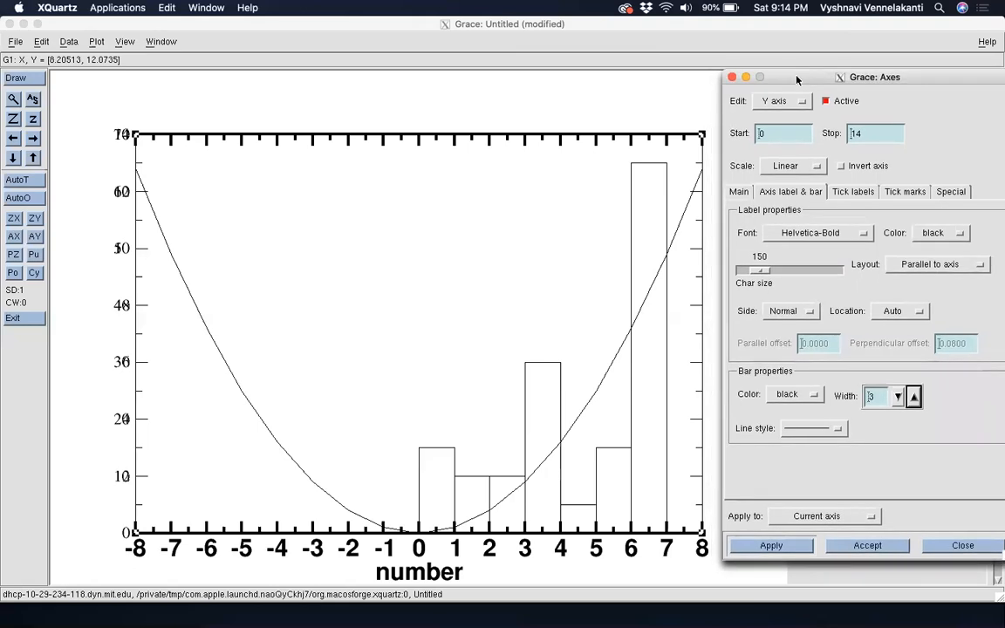
pyautogui.click(789, 311)
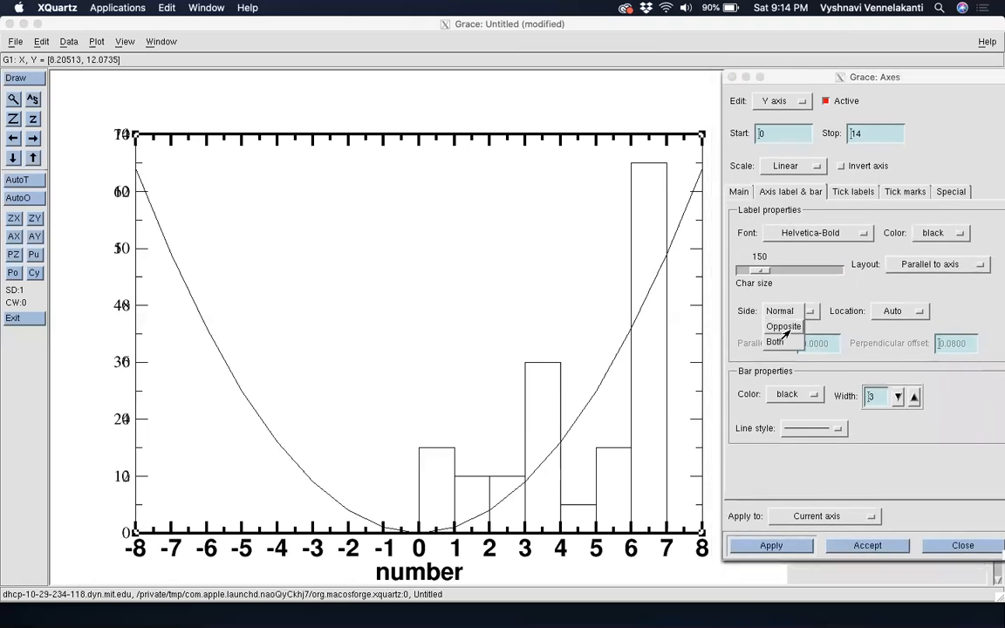
pyautogui.click(783, 325)
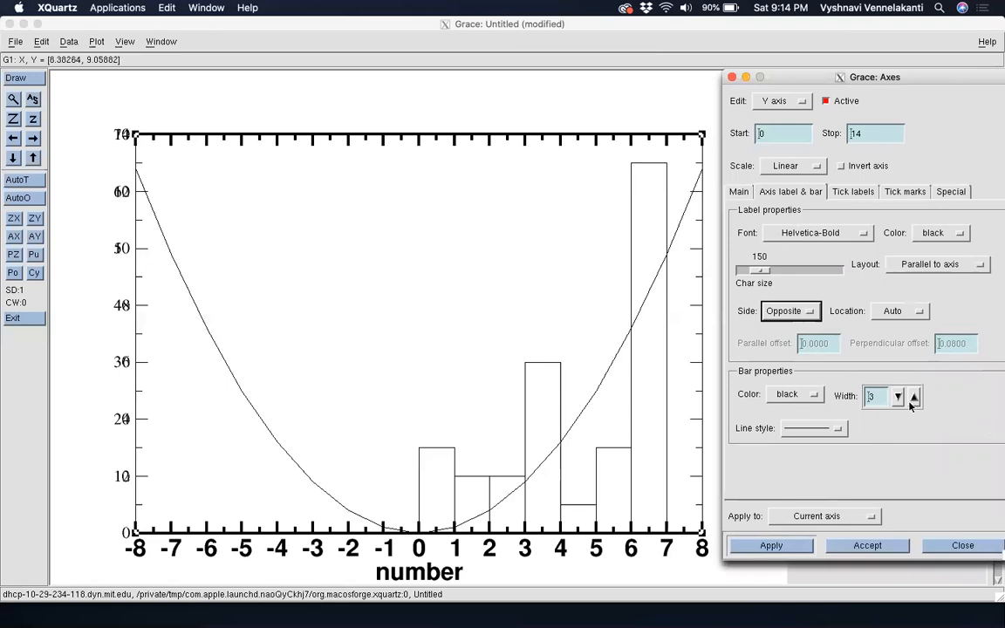
pyautogui.click(798, 546)
pyautogui.moveTo(801, 79); pyautogui.dragTo(836, 80)
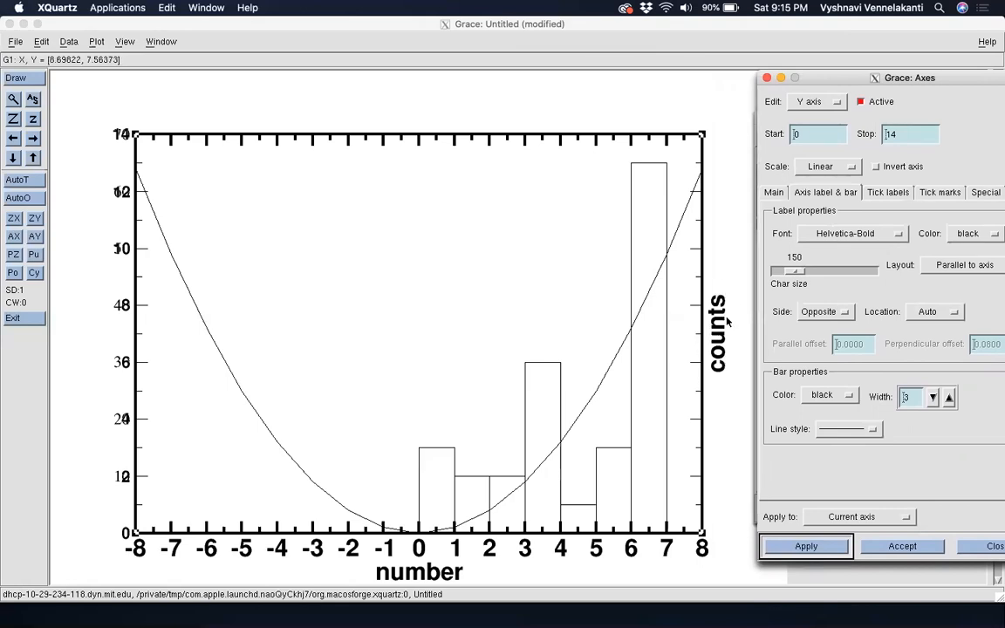
# Set G1's Y axis tick labels to character size 150 on the opposite side and apply
pyautogui.moveTo(848, 84); pyautogui.dragTo(815, 77)
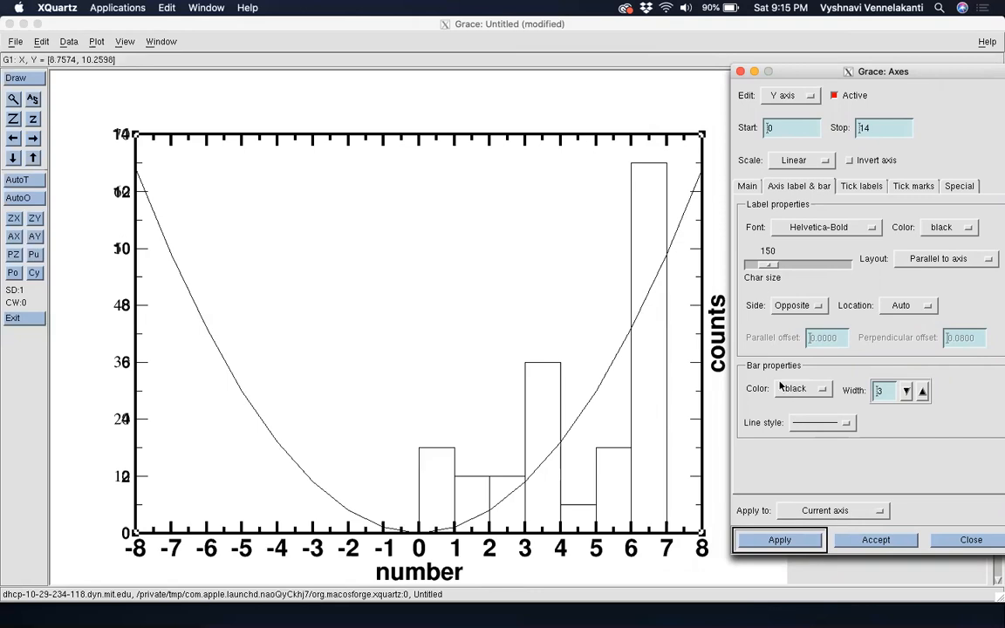
pyautogui.moveTo(807, 73); pyautogui.dragTo(813, 70)
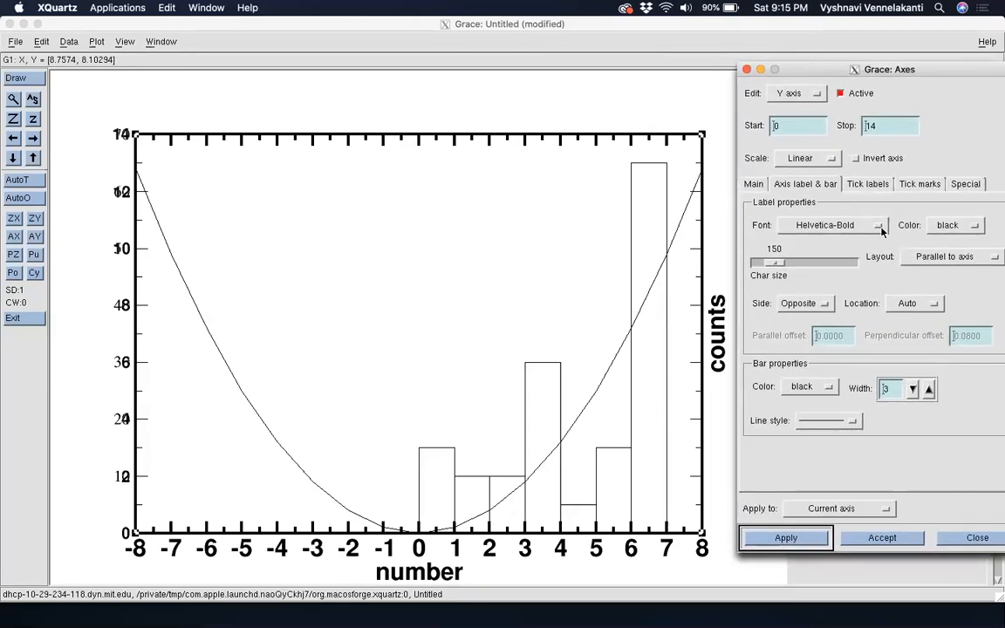
pyautogui.moveTo(752, 67); pyautogui.dragTo(743, 67)
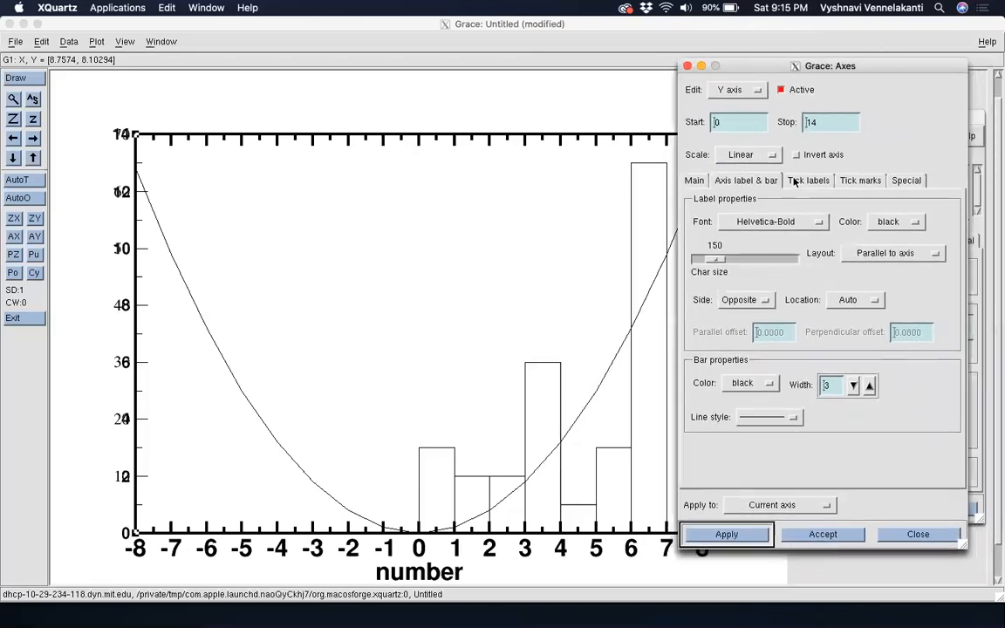
pyautogui.click(796, 182)
pyautogui.click(759, 230)
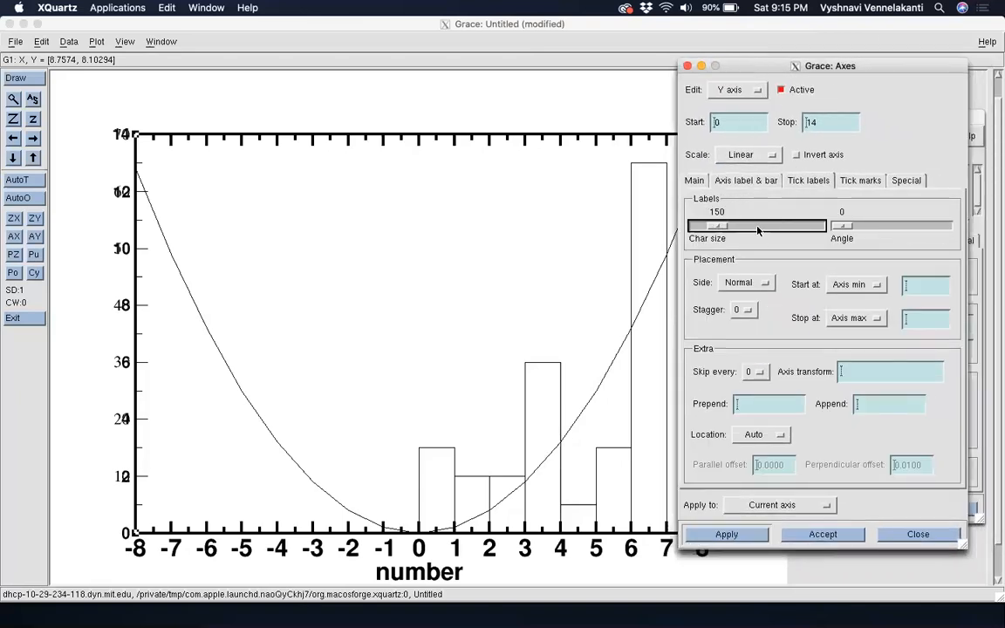
pyautogui.click(733, 284)
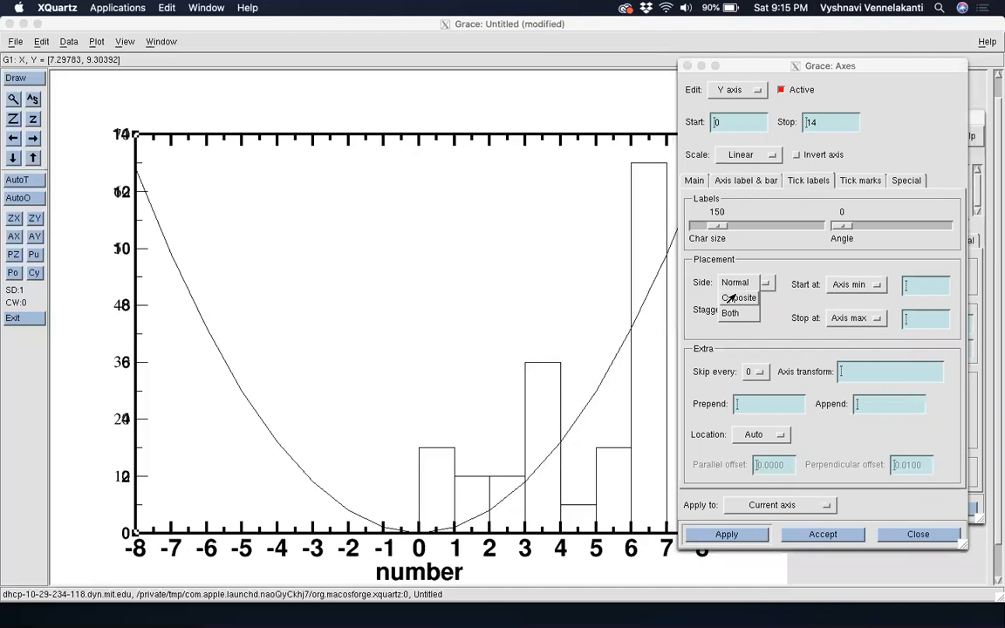
pyautogui.click(738, 297)
pyautogui.click(721, 534)
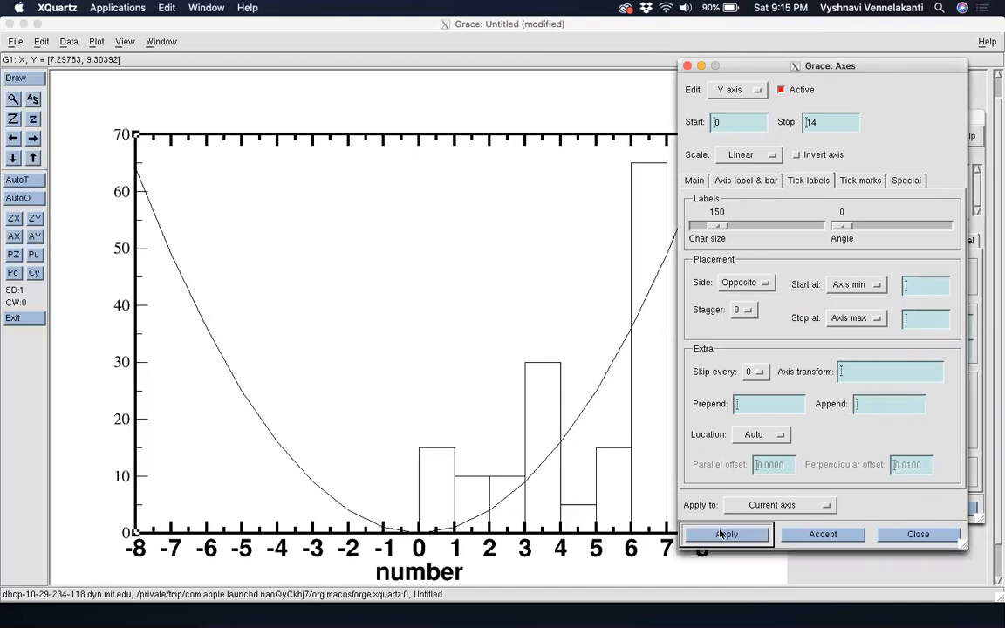
# Draw G1's Y axis tick marks only on the opposite side and apply the change
pyautogui.moveTo(757, 67); pyautogui.dragTo(467, 53)
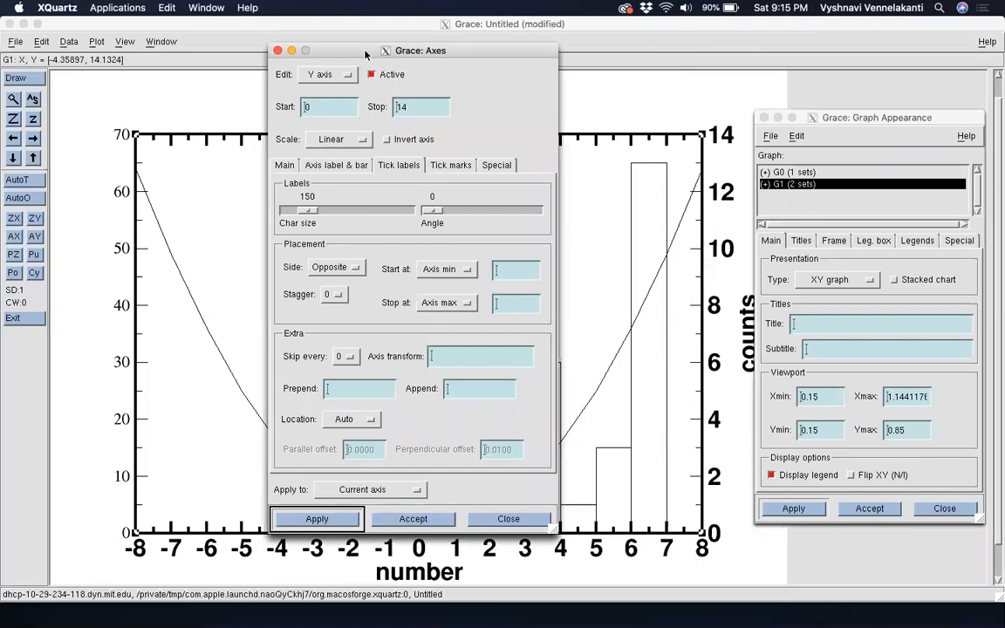
pyautogui.moveTo(365, 55); pyautogui.dragTo(402, 54)
pyautogui.click(479, 166)
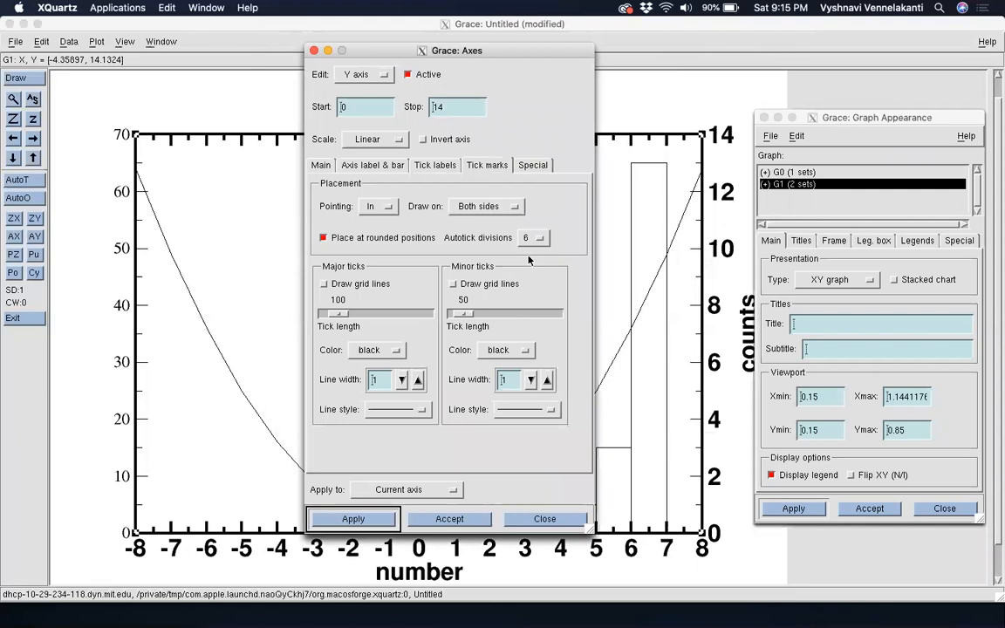
pyautogui.click(468, 208)
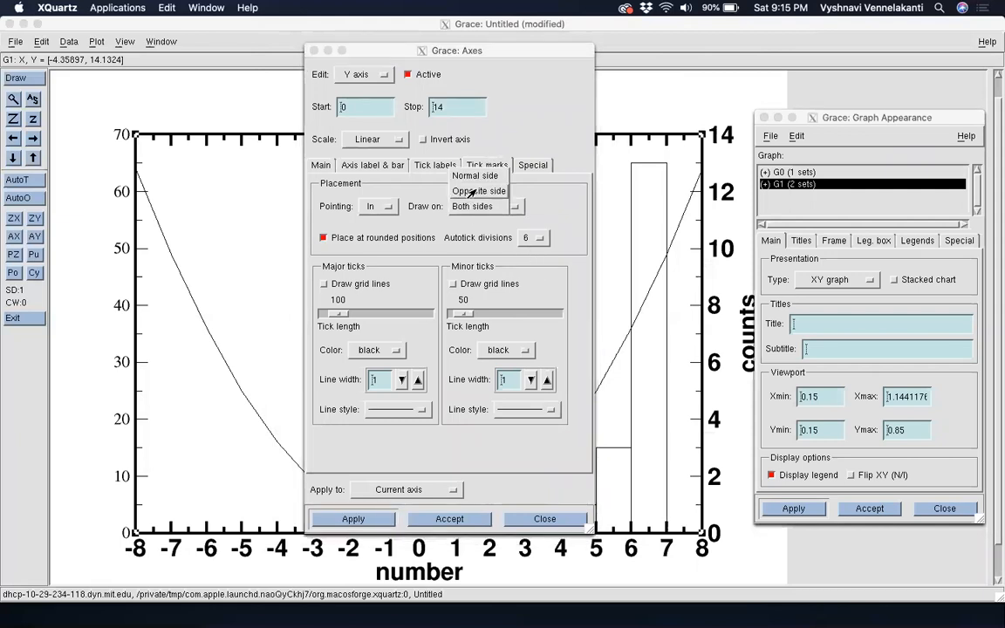
pyautogui.click(472, 192)
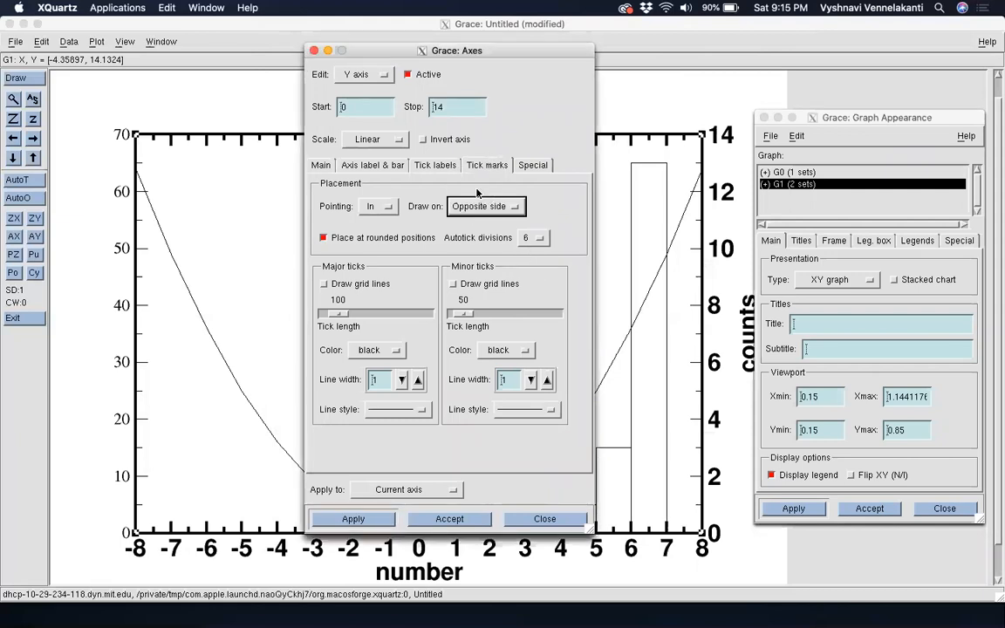
pyautogui.click(370, 520)
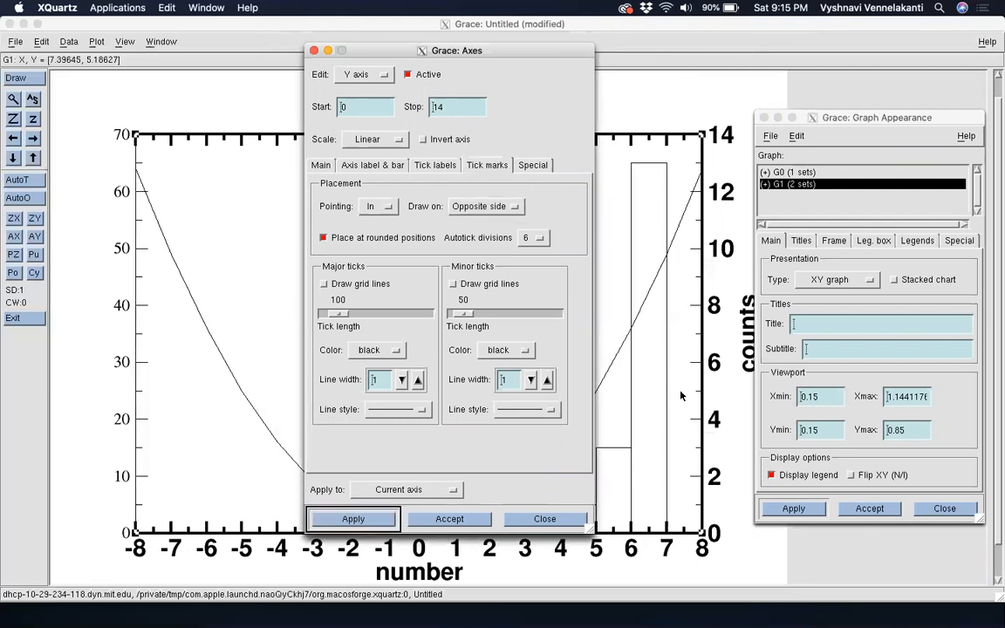
# Set the major and minor tick line widths of G1's Y axis to 3 and apply
pyautogui.click(547, 380)
pyautogui.click(547, 380)
pyautogui.click(418, 380)
pyautogui.click(418, 379)
pyautogui.click(356, 523)
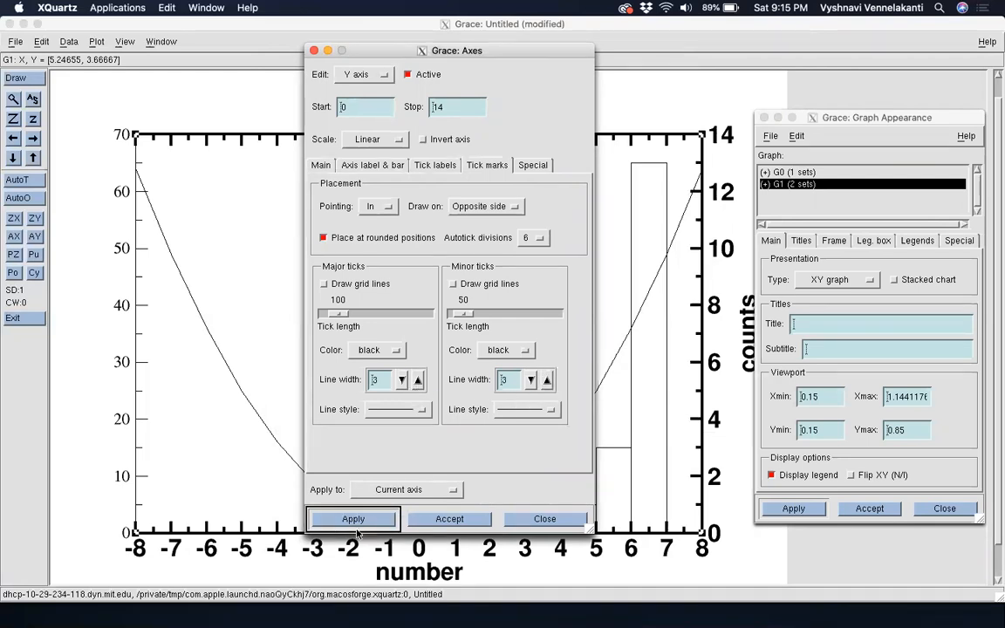
# Set the major and minor tick line widths of G0's Y axis to 3
pyautogui.moveTo(375, 51); pyautogui.dragTo(365, 54)
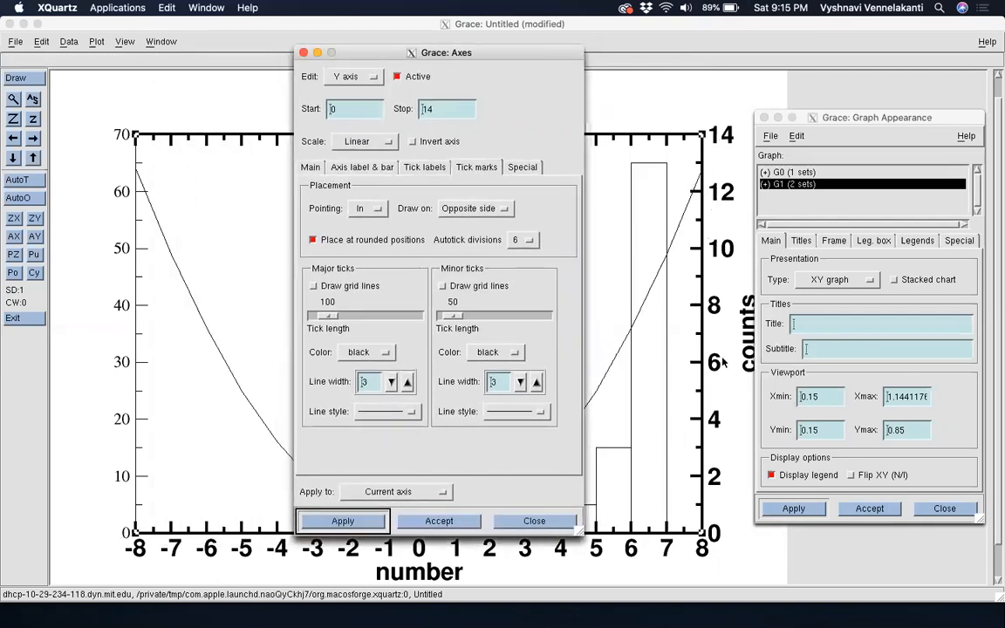
pyautogui.moveTo(367, 53); pyautogui.dragTo(453, 38)
pyautogui.click(794, 173)
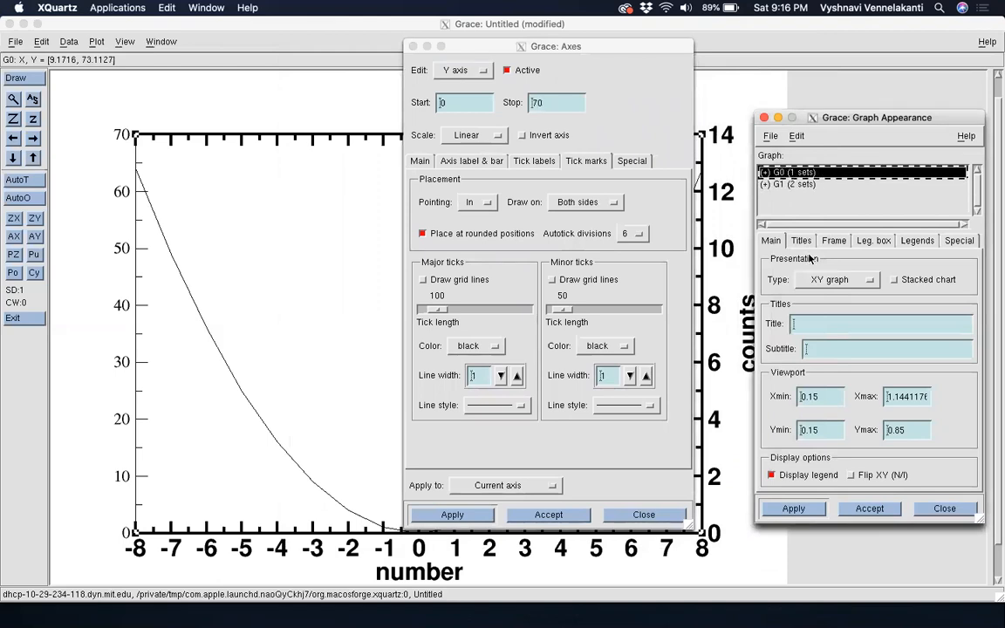
pyautogui.moveTo(523, 49); pyautogui.dragTo(712, 50)
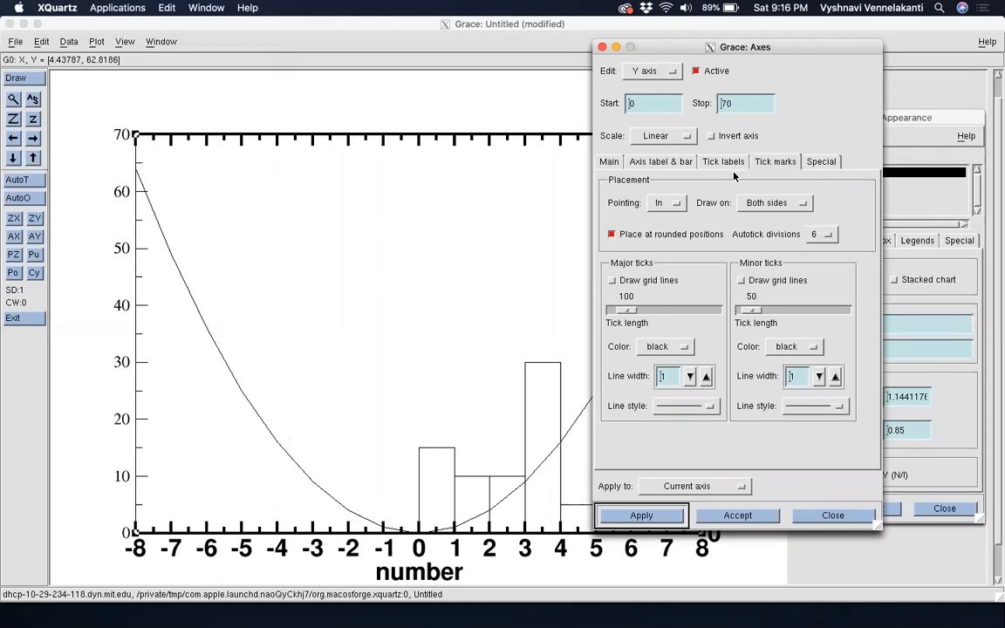
pyautogui.click(836, 376)
pyautogui.click(835, 377)
pyautogui.click(835, 376)
pyautogui.click(836, 376)
pyautogui.click(706, 376)
pyautogui.click(706, 376)
pyautogui.click(706, 376)
pyautogui.click(706, 376)
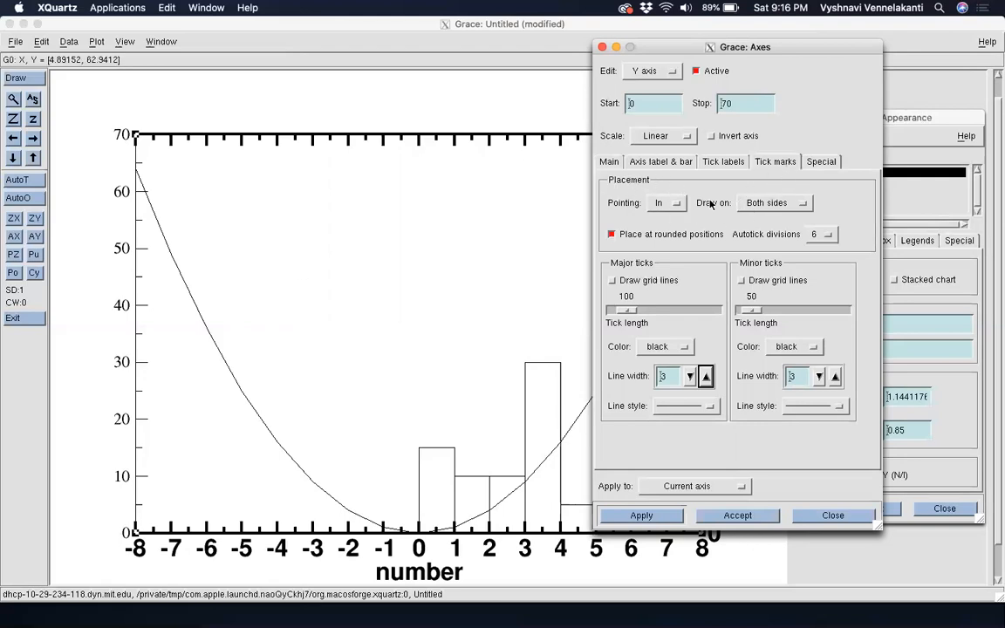
# Draw G0's Y axis tick marks only on the normal side and apply the changes
pyautogui.click(749, 202)
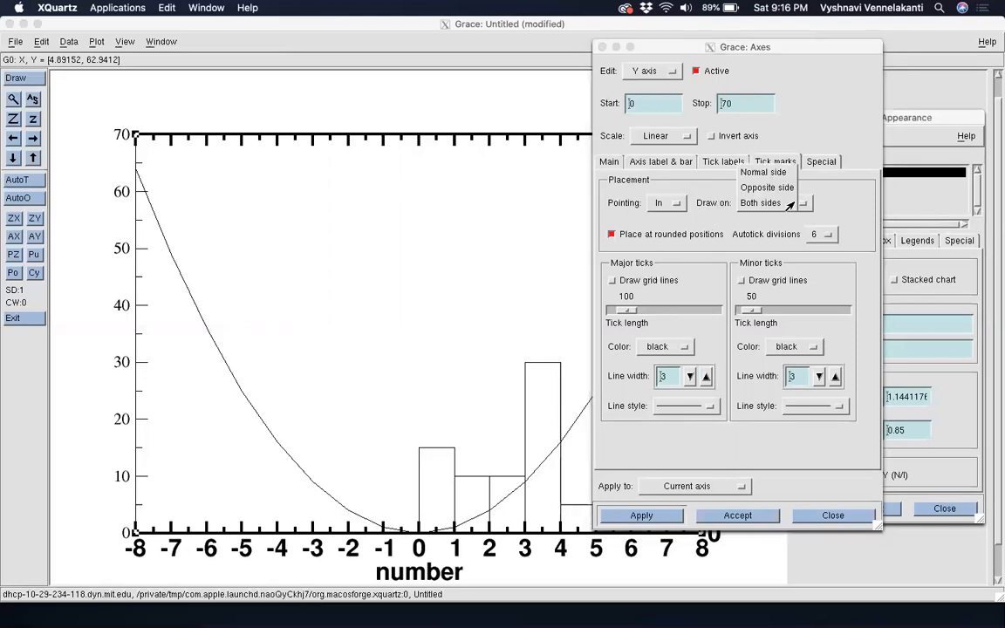
pyautogui.click(766, 173)
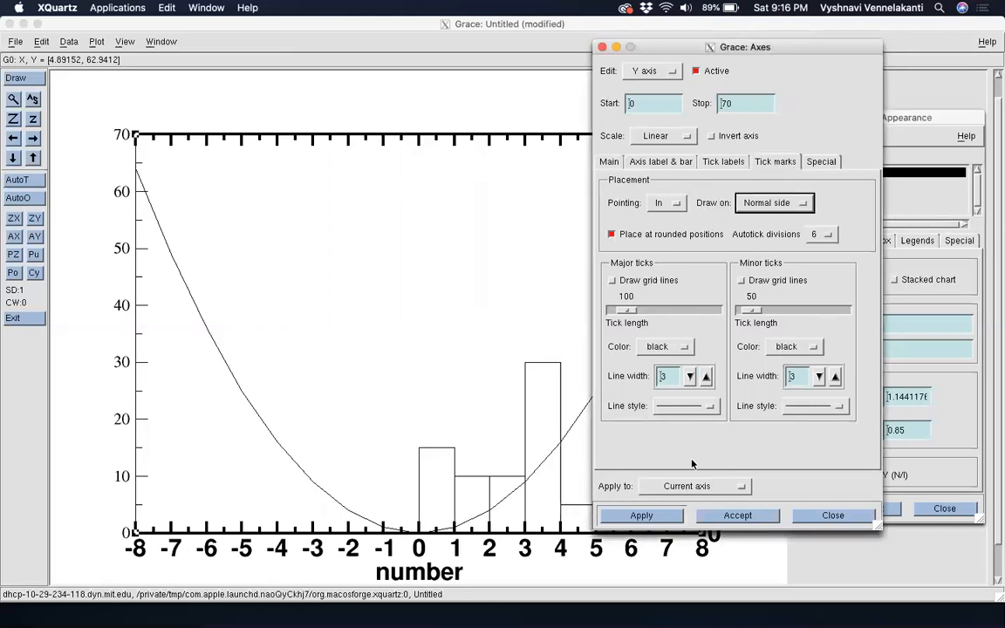
pyautogui.click(650, 515)
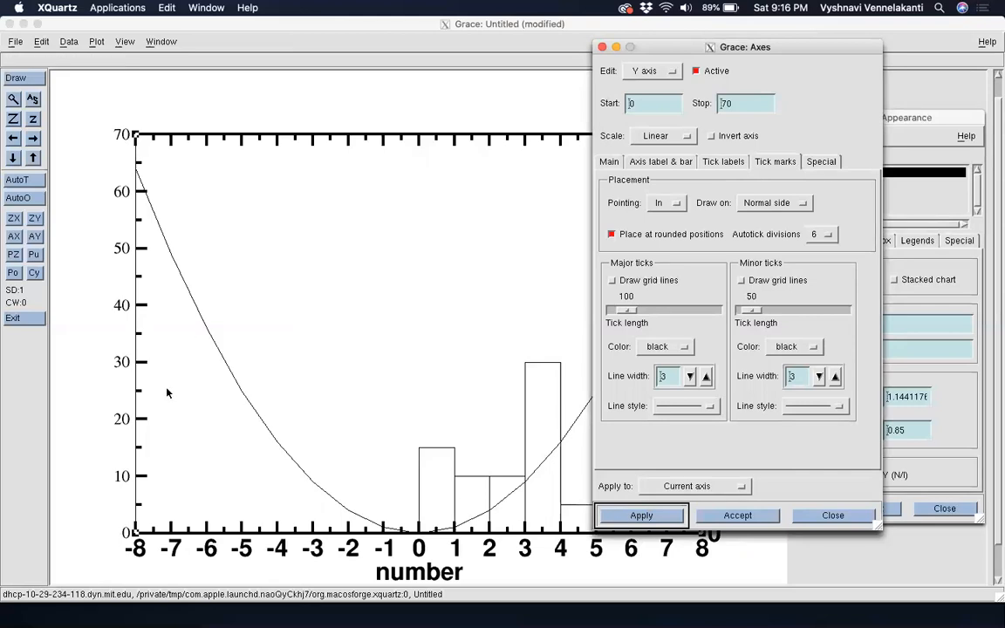
# Set the character size of G0's Y axis tick labels to 150
pyautogui.click(714, 163)
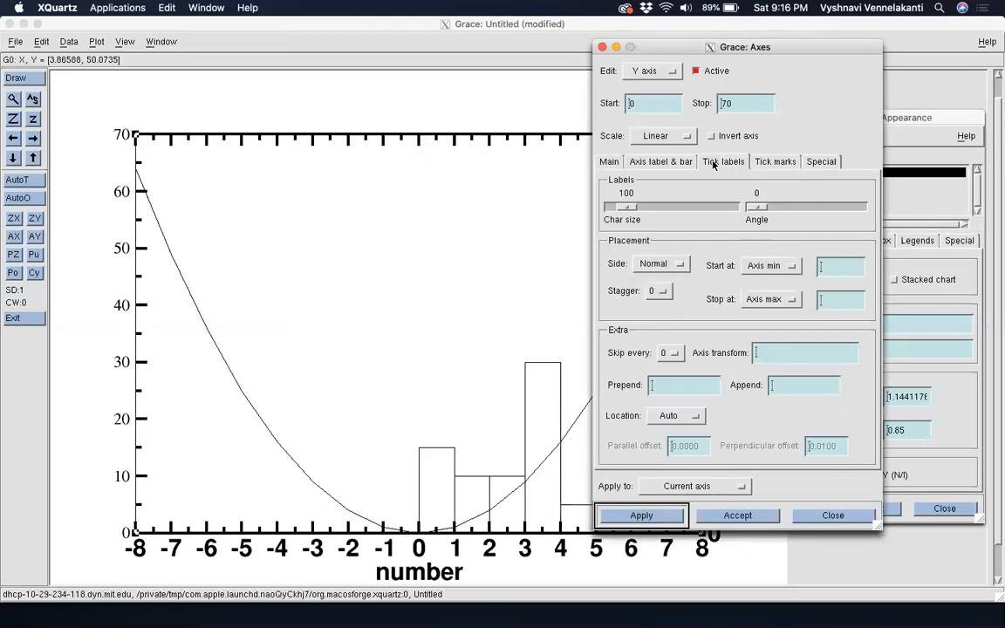
pyautogui.click(655, 209)
pyautogui.click(655, 209)
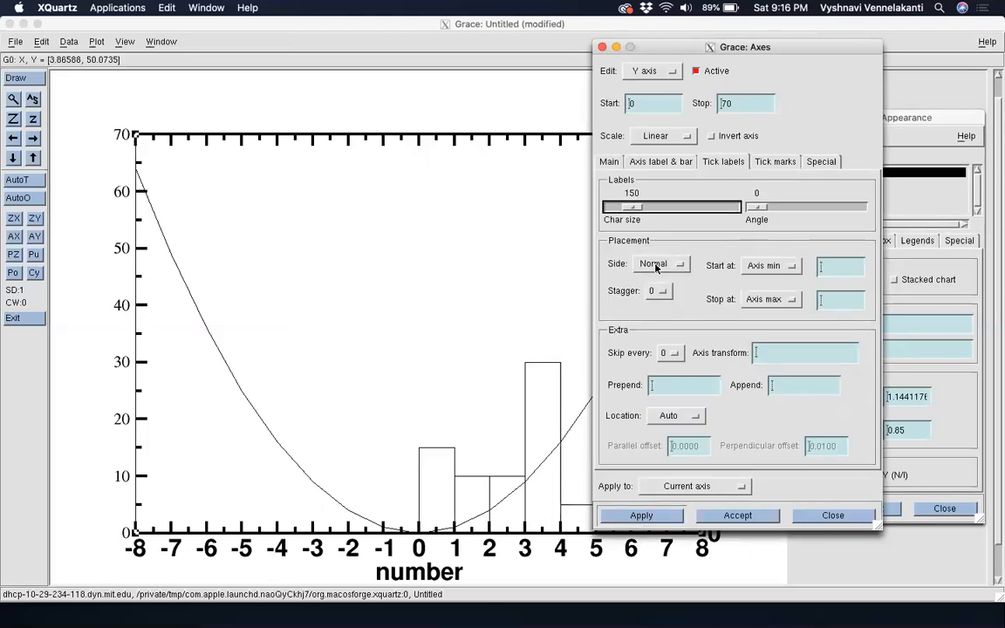
# Set G0's Y axis label to Helvetica-Bold at character size 150 and increase the axis bar width
pyautogui.click(660, 161)
pyautogui.click(677, 202)
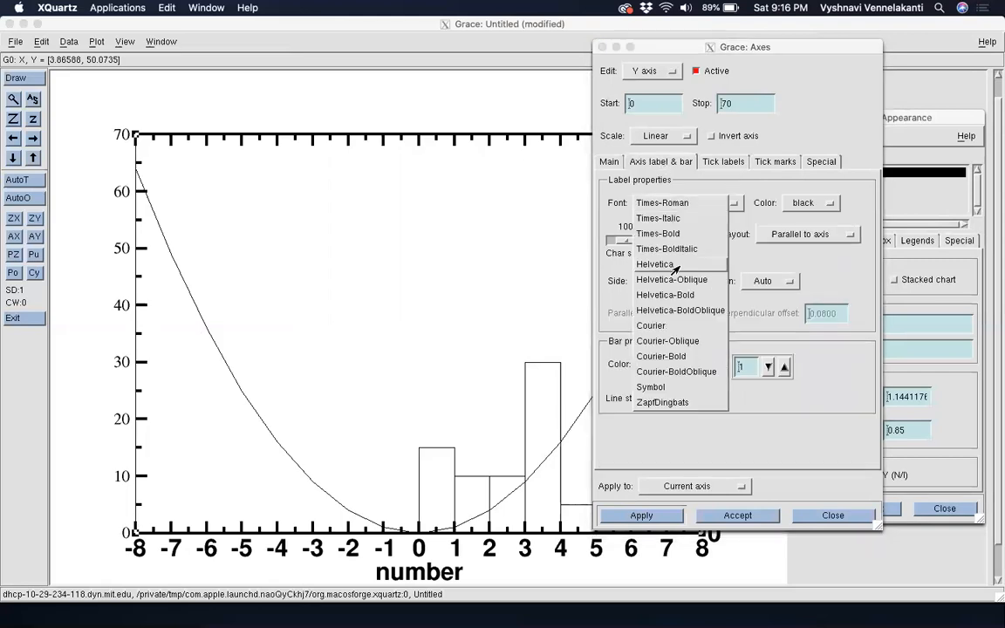
pyautogui.click(666, 295)
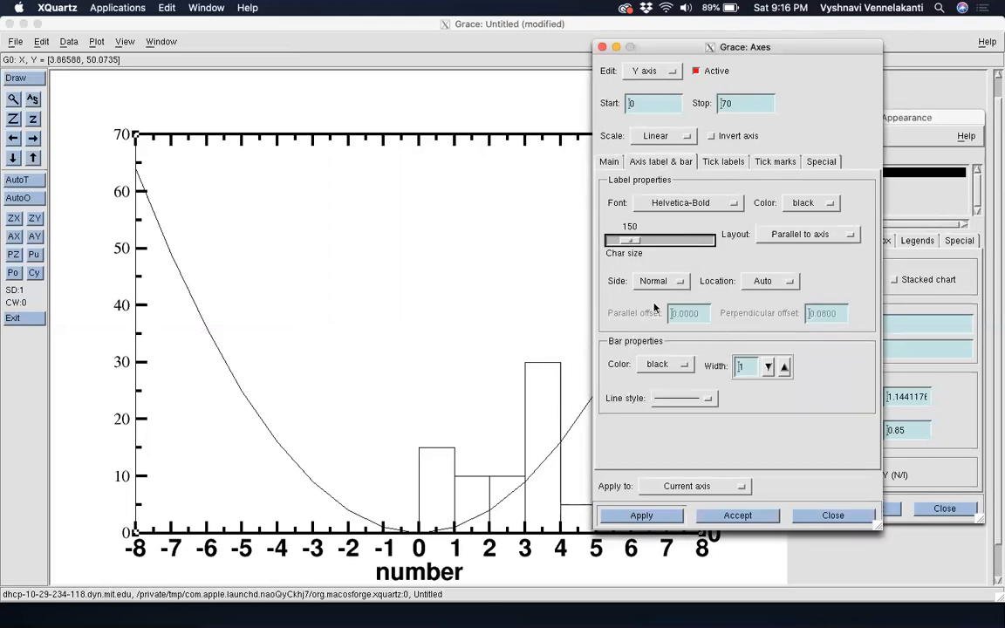
pyautogui.click(782, 367)
pyautogui.click(783, 367)
# Label G0's Y axis "square of the number", set its tick labels to Helvetica-Bold, and accept the axis settings
pyautogui.click(609, 162)
pyautogui.click(674, 204)
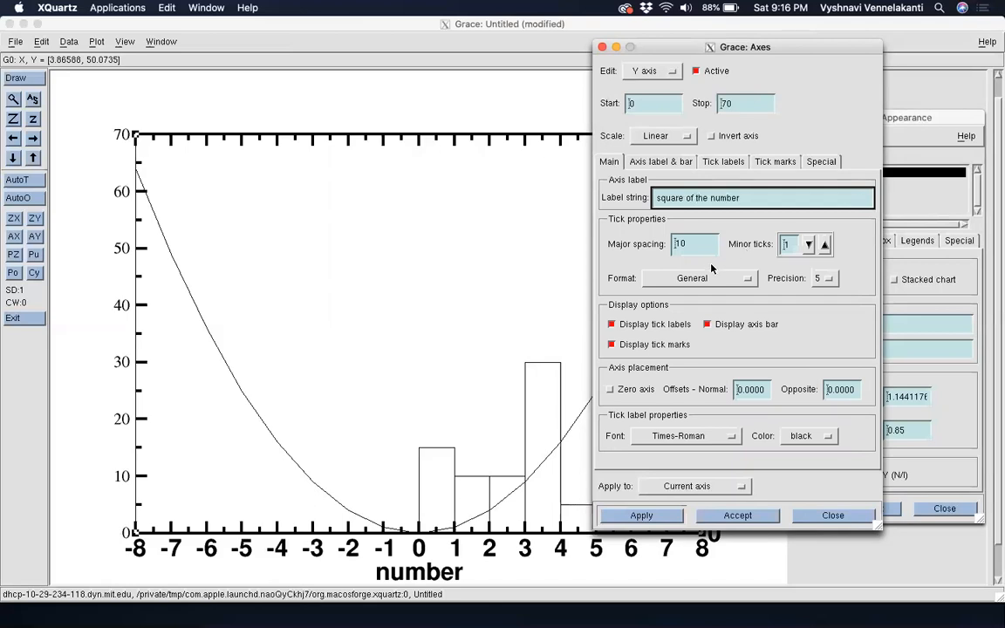
pyautogui.click(690, 436)
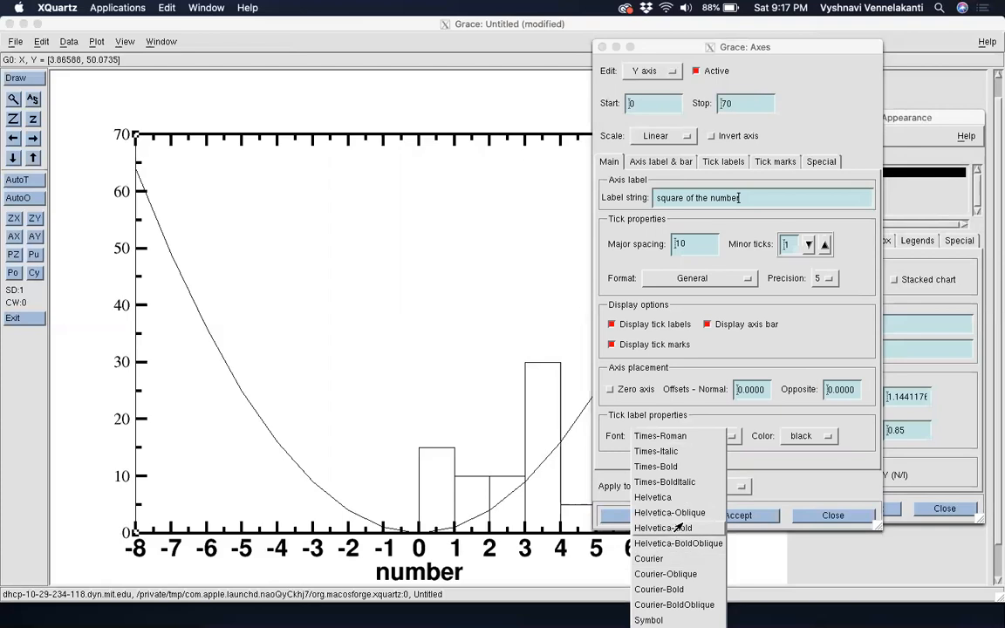
pyautogui.click(668, 528)
pyautogui.click(642, 515)
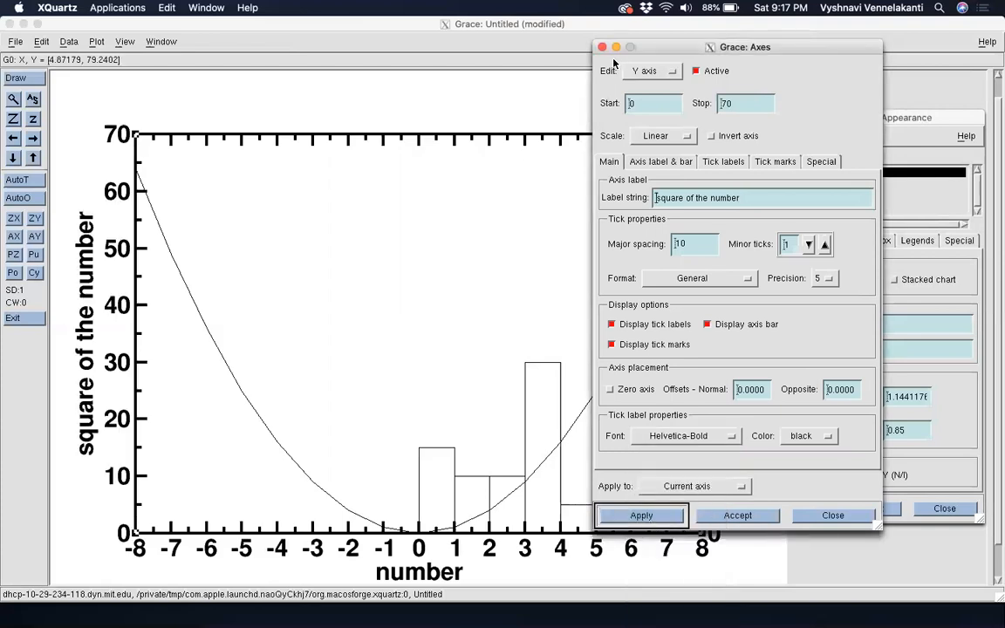
pyautogui.click(740, 518)
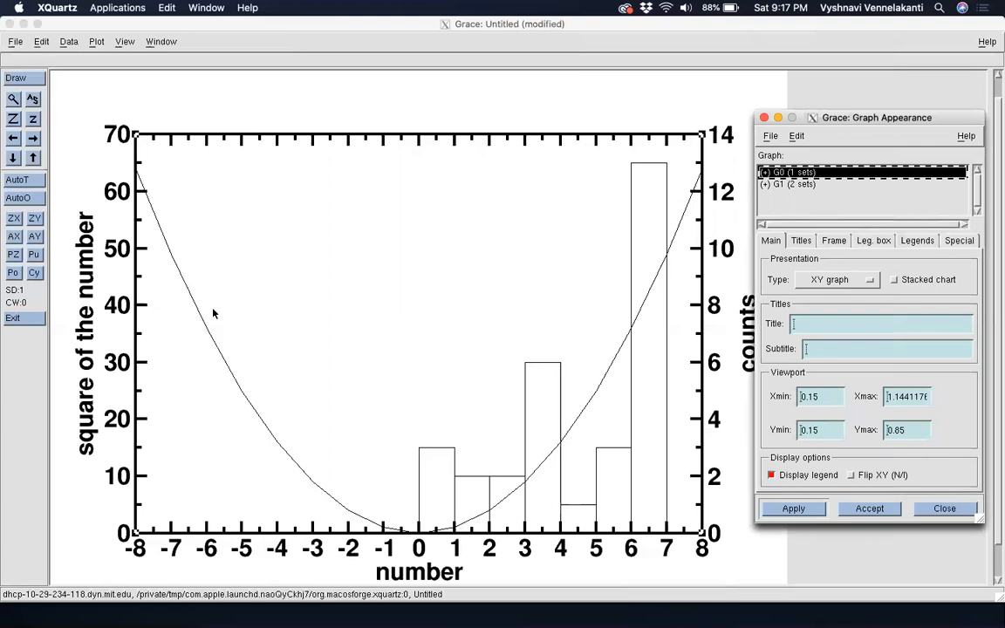
# Give G0's data set a red line of width 3 in the set appearance settings and apply
pyautogui.moveTo(817, 121); pyautogui.dragTo(841, 98)
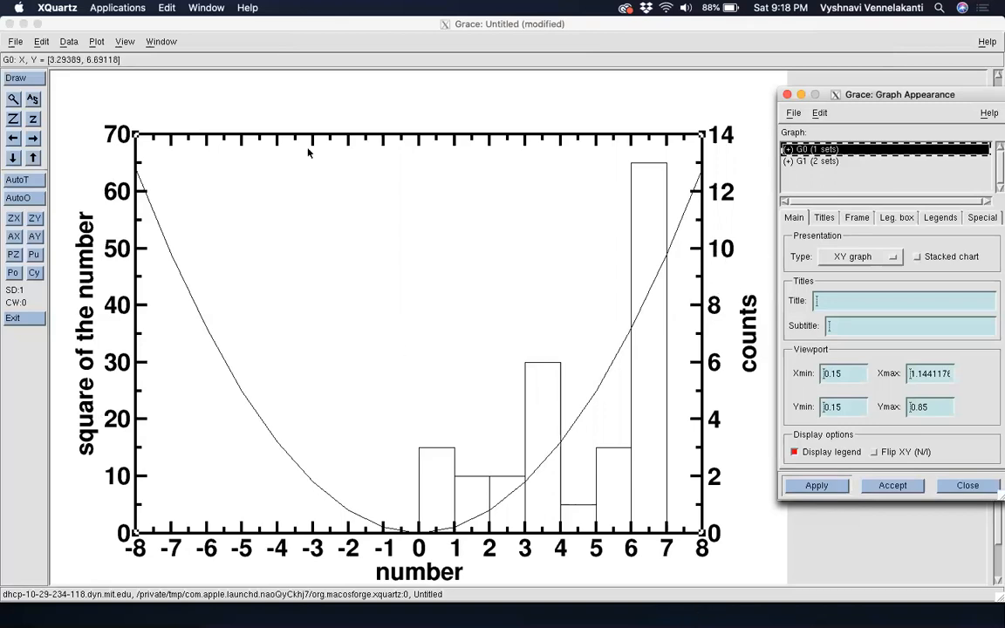
pyautogui.click(111, 26)
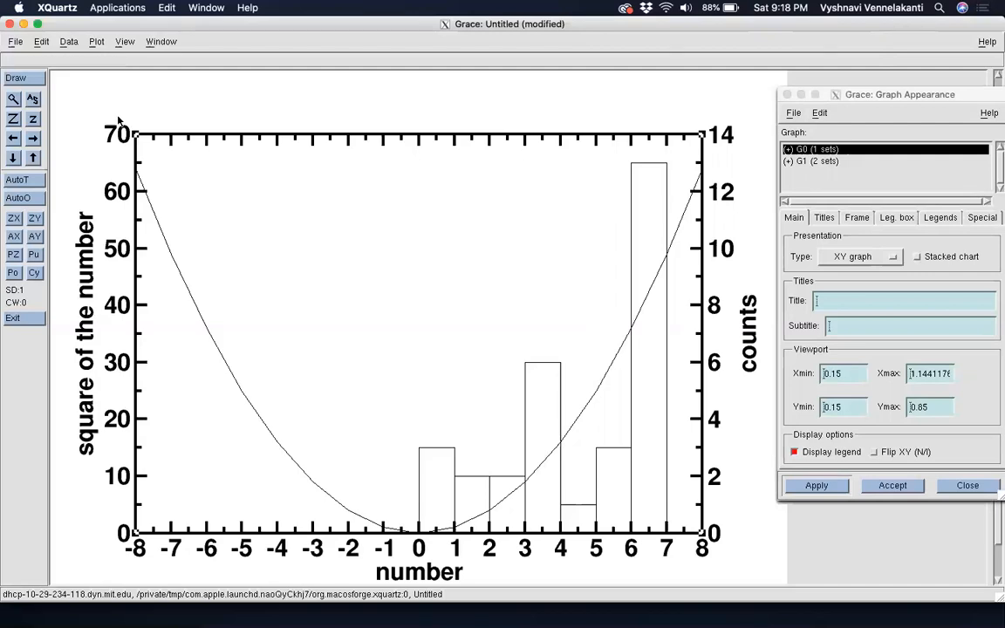
pyautogui.click(96, 41)
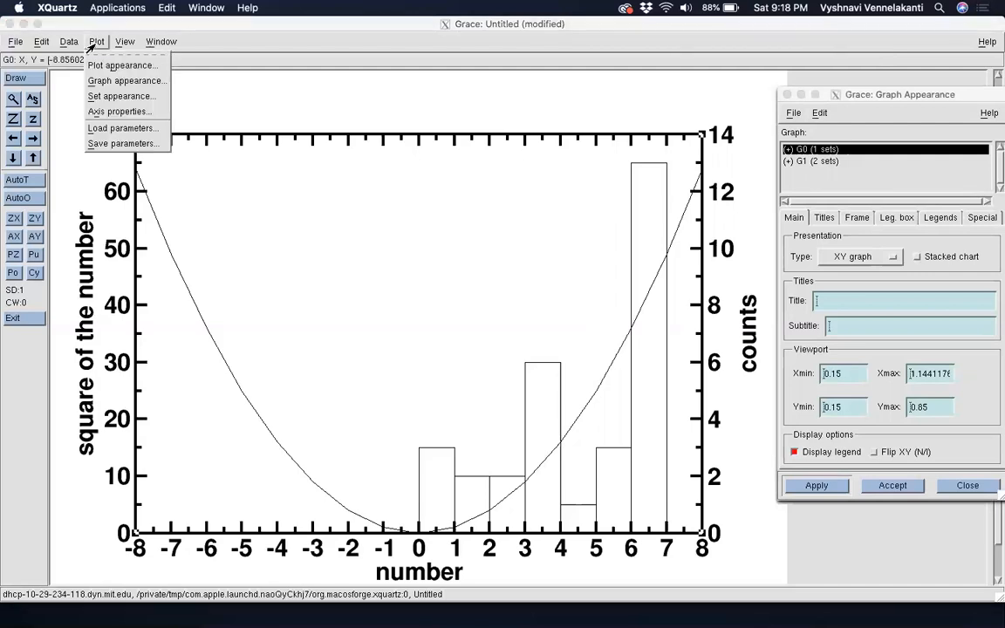
pyautogui.click(91, 98)
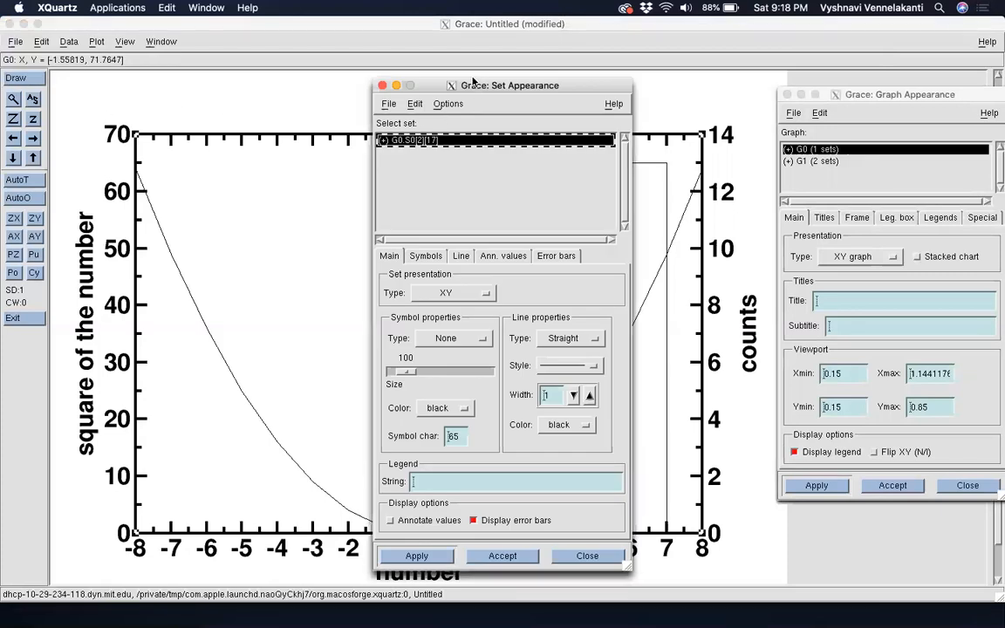
pyautogui.moveTo(458, 88); pyautogui.dragTo(554, 71)
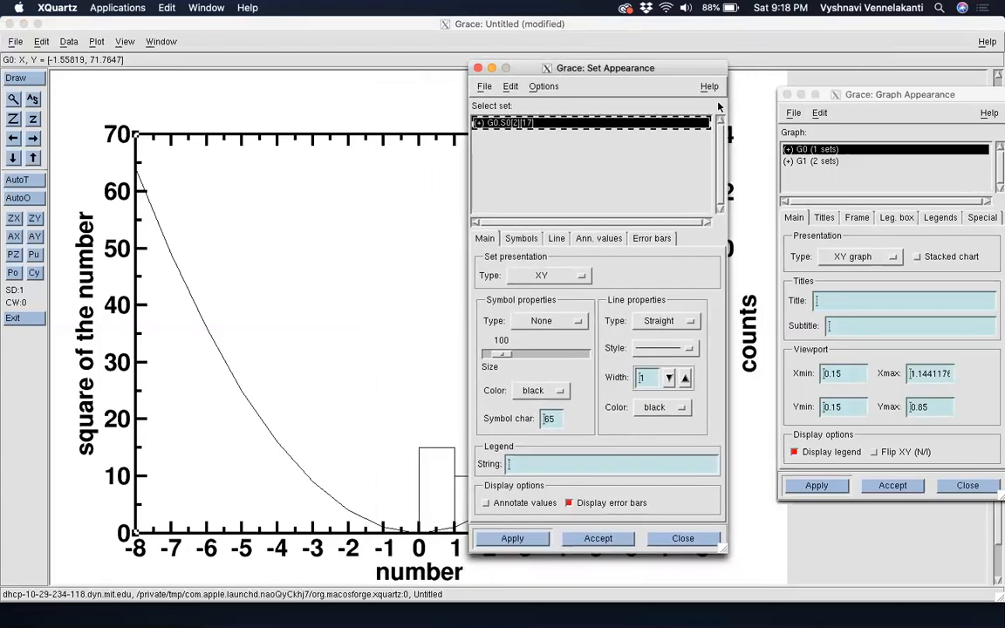
pyautogui.click(818, 150)
pyautogui.moveTo(519, 73); pyautogui.dragTo(689, 74)
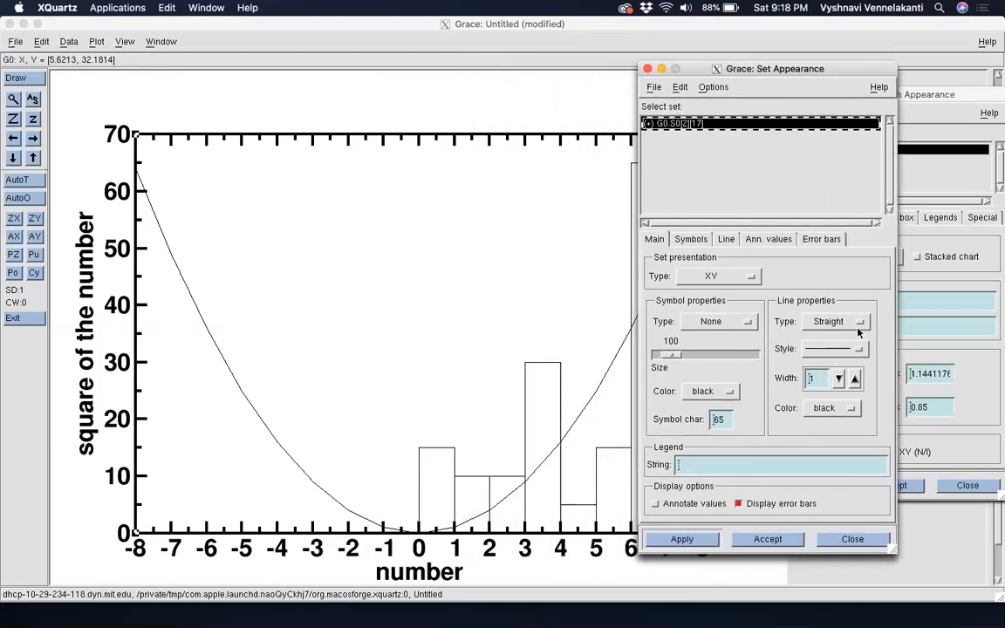
pyautogui.click(855, 379)
pyautogui.click(831, 407)
pyautogui.click(817, 424)
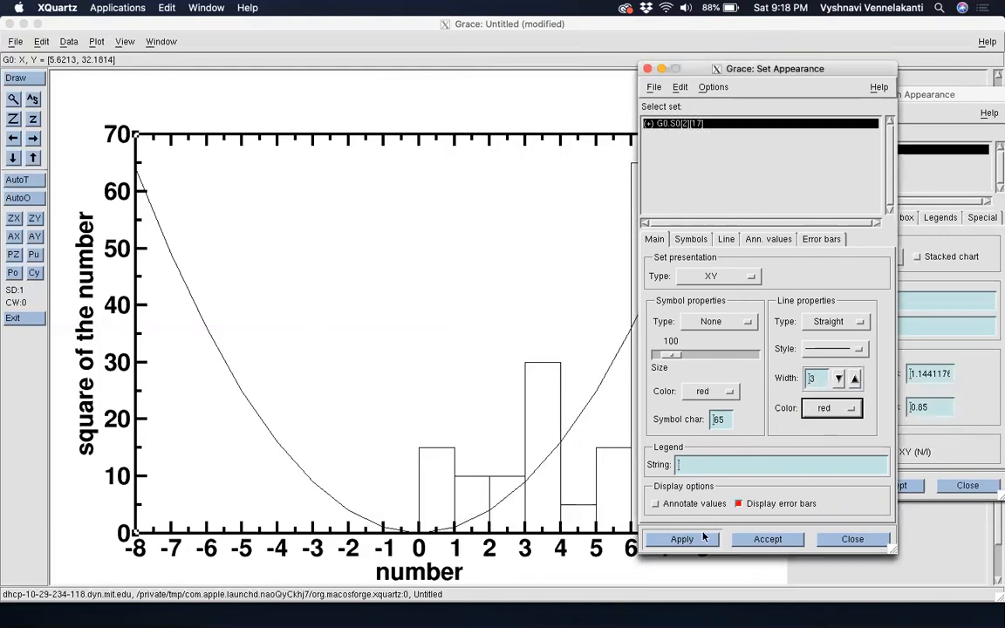
pyautogui.click(703, 538)
# Set the line width of G1's histogram set S1 to 3 and apply
pyautogui.moveTo(802, 82); pyautogui.dragTo(557, 78)
pyautogui.click(815, 162)
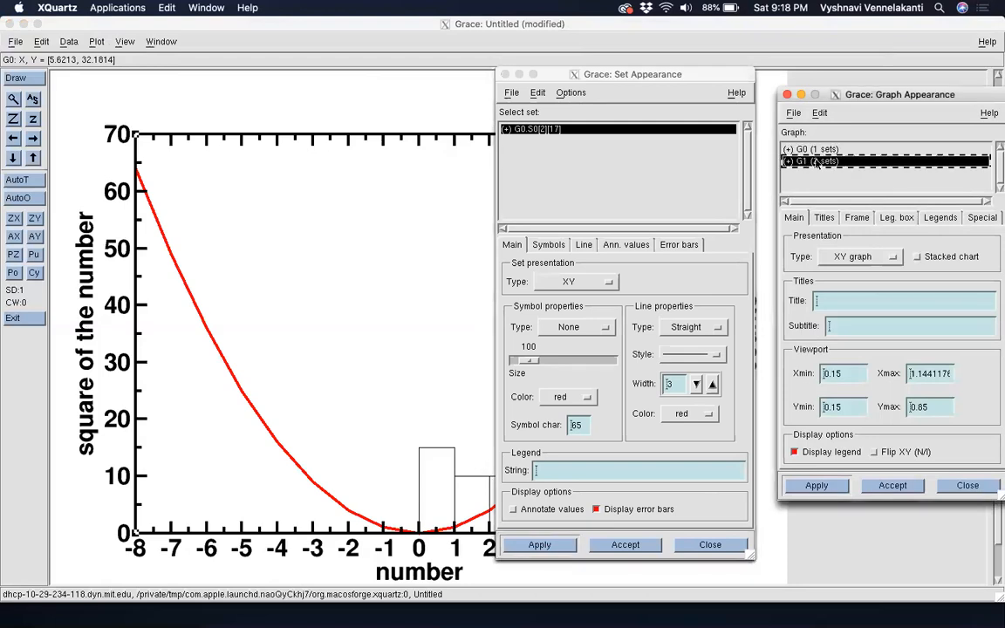
pyautogui.doubleClick(816, 162)
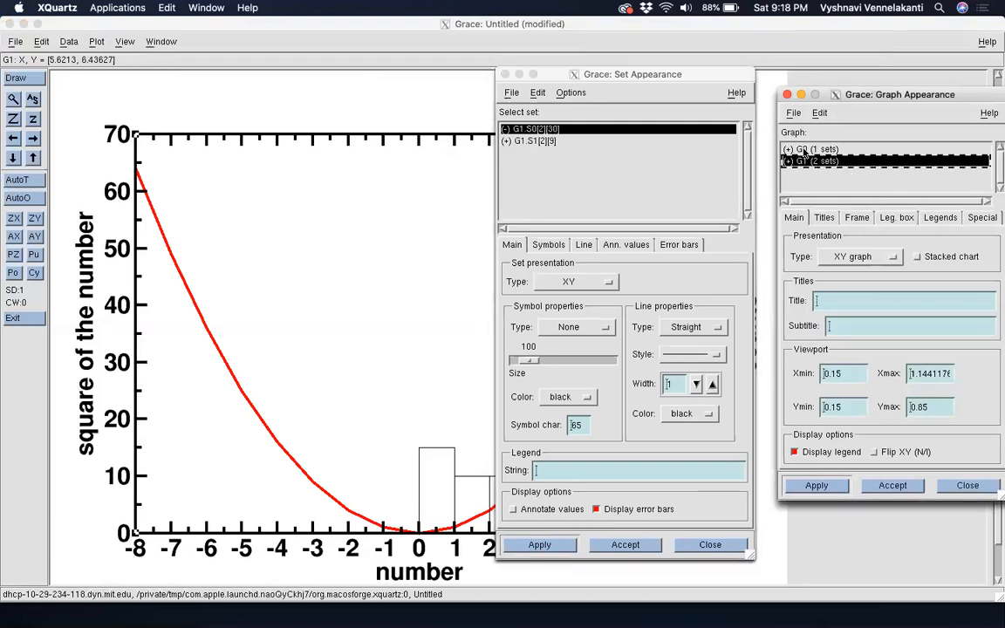
pyautogui.moveTo(558, 75); pyautogui.dragTo(776, 69)
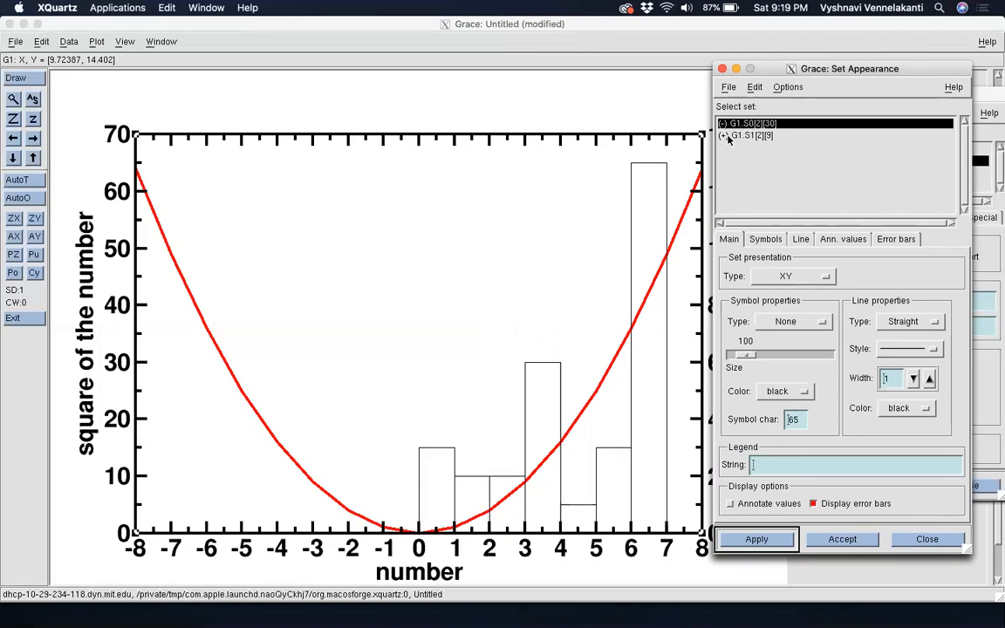
pyautogui.click(738, 137)
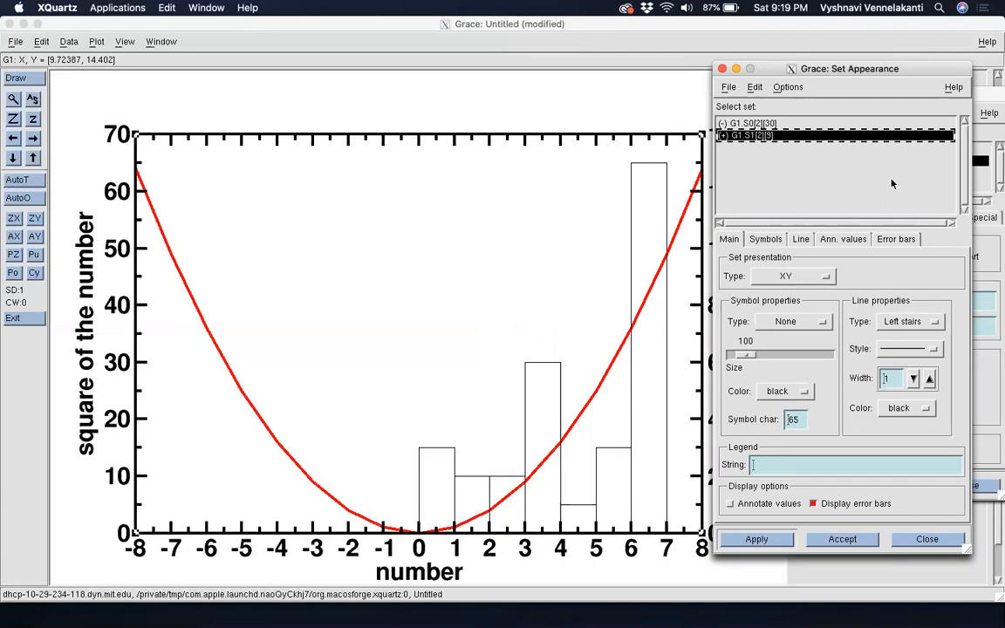
pyautogui.click(930, 378)
pyautogui.click(930, 378)
pyautogui.click(755, 539)
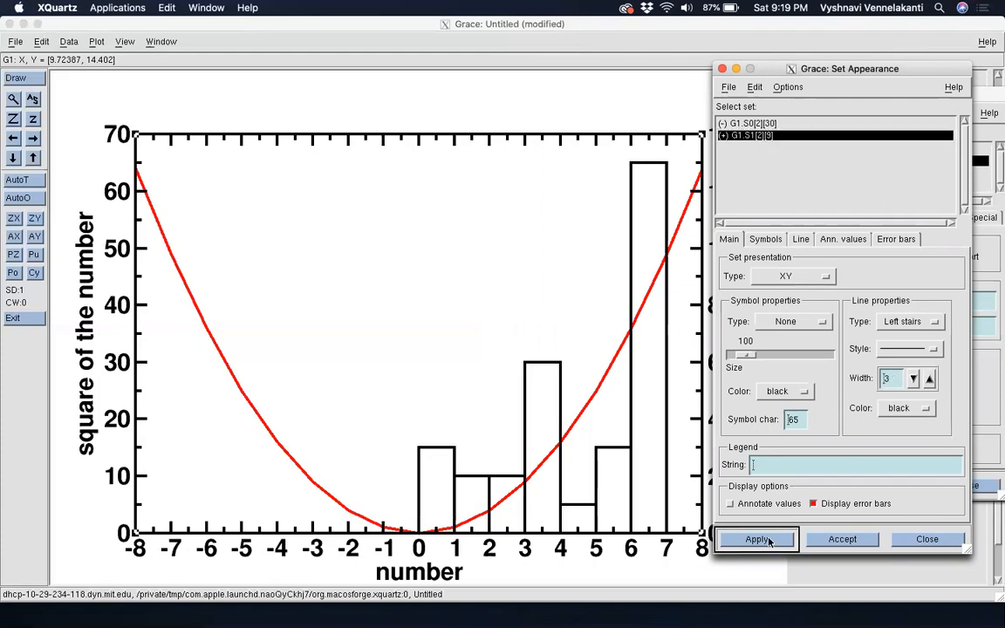
# Fill the G1.S1 histogram to the baseline in blue and apply
pyautogui.click(773, 245)
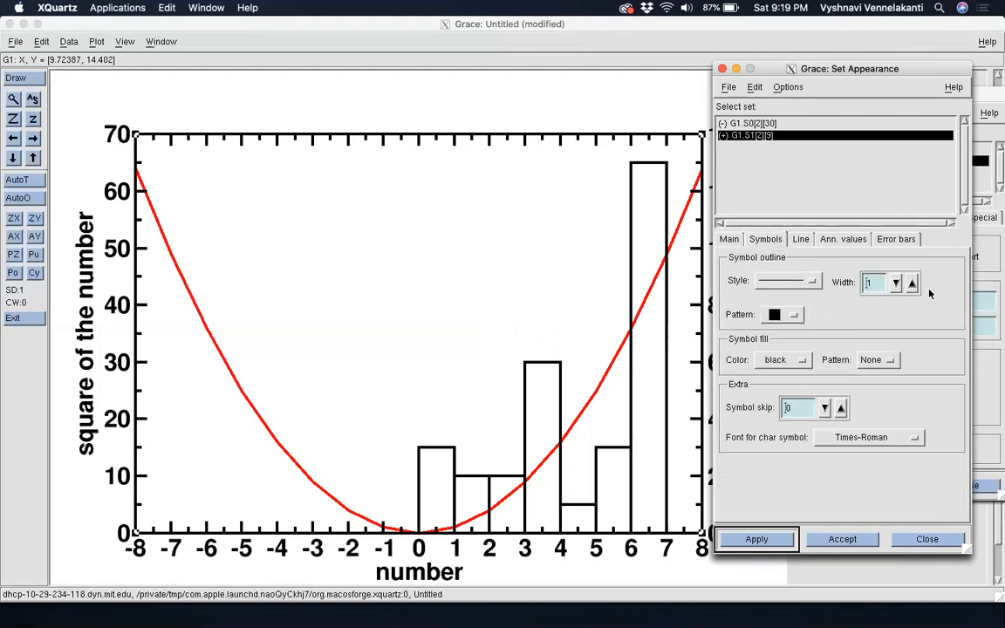
pyautogui.click(799, 241)
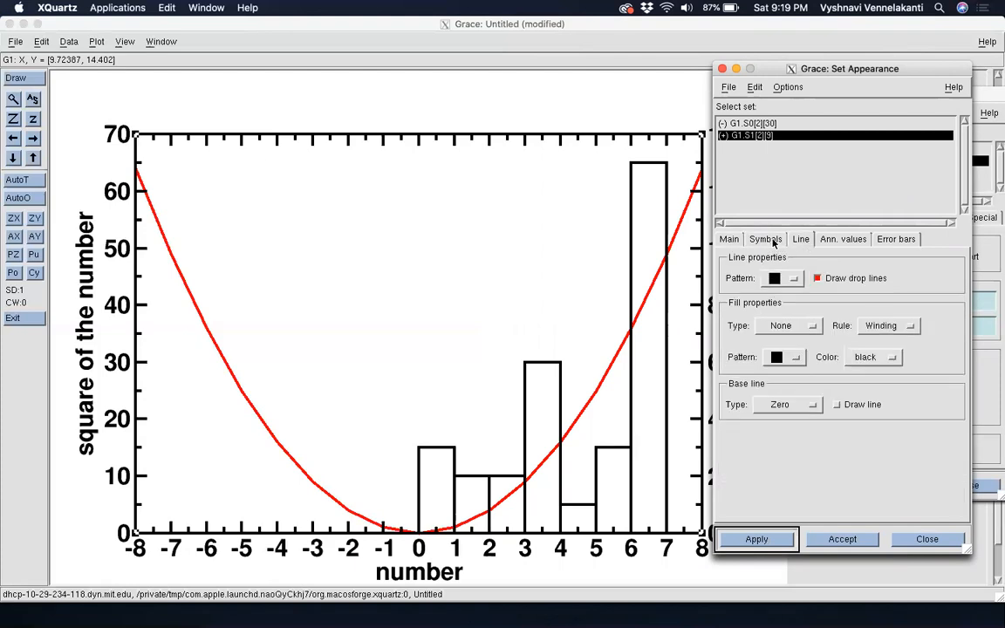
pyautogui.click(788, 326)
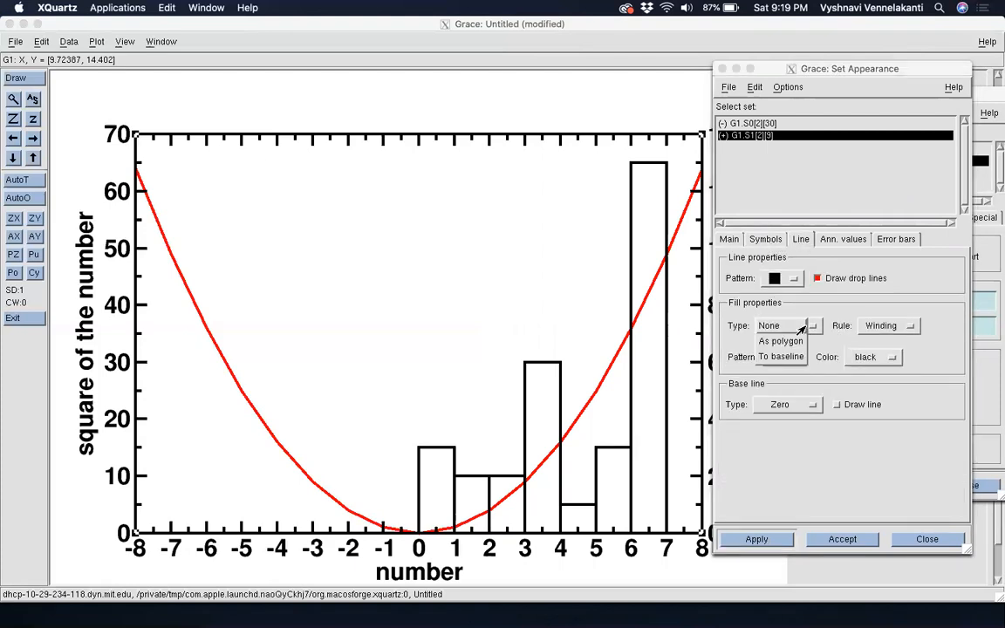
pyautogui.click(801, 355)
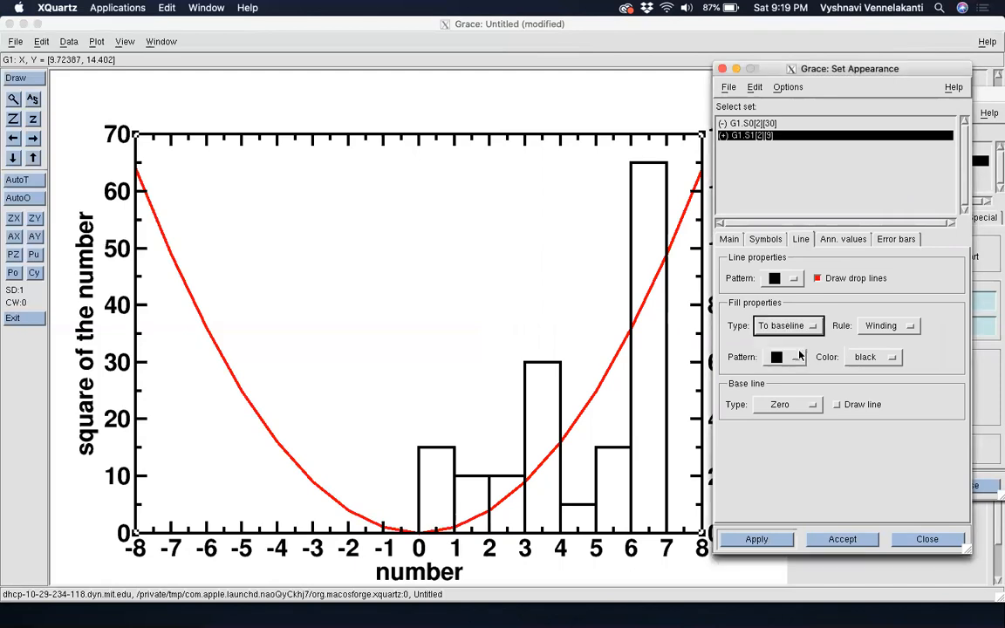
pyautogui.click(877, 362)
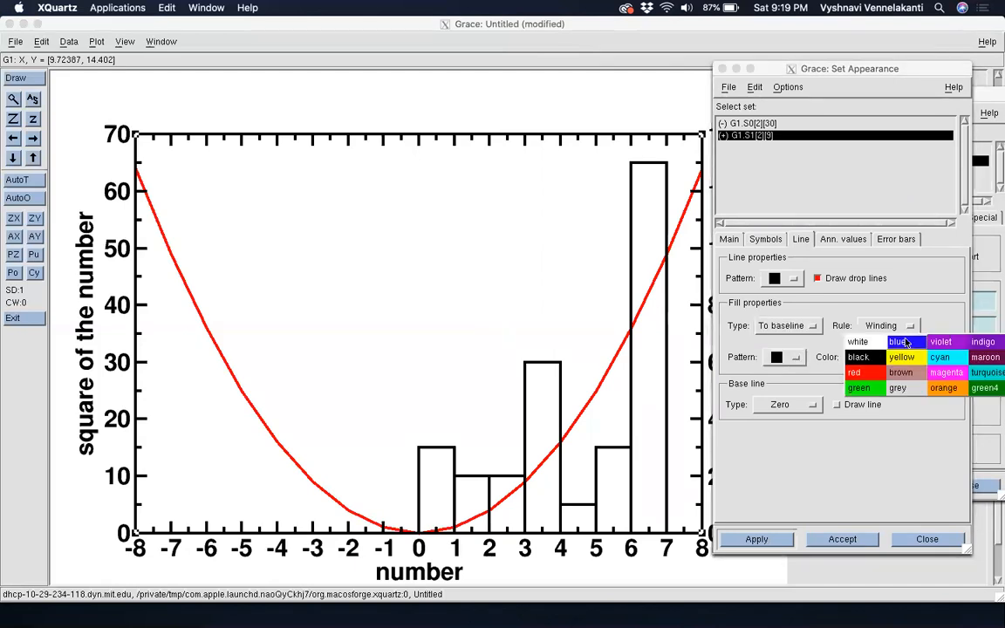
pyautogui.click(882, 341)
pyautogui.click(779, 538)
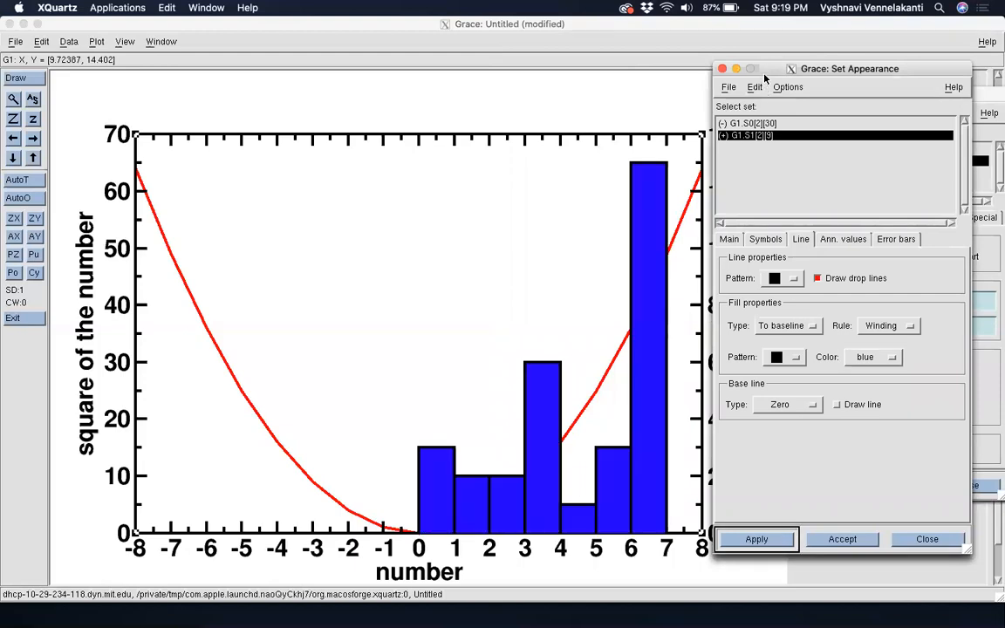
# Enable drawing the base line at zero for G1's histogram set and accept the set appearance settings
pyautogui.moveTo(788, 70); pyautogui.dragTo(766, 71)
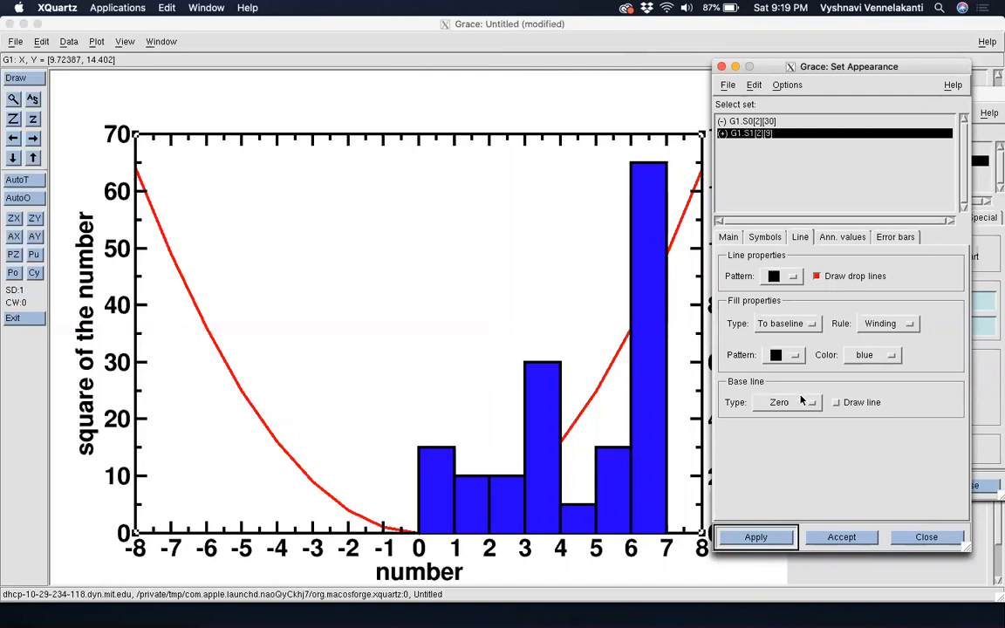
pyautogui.click(840, 403)
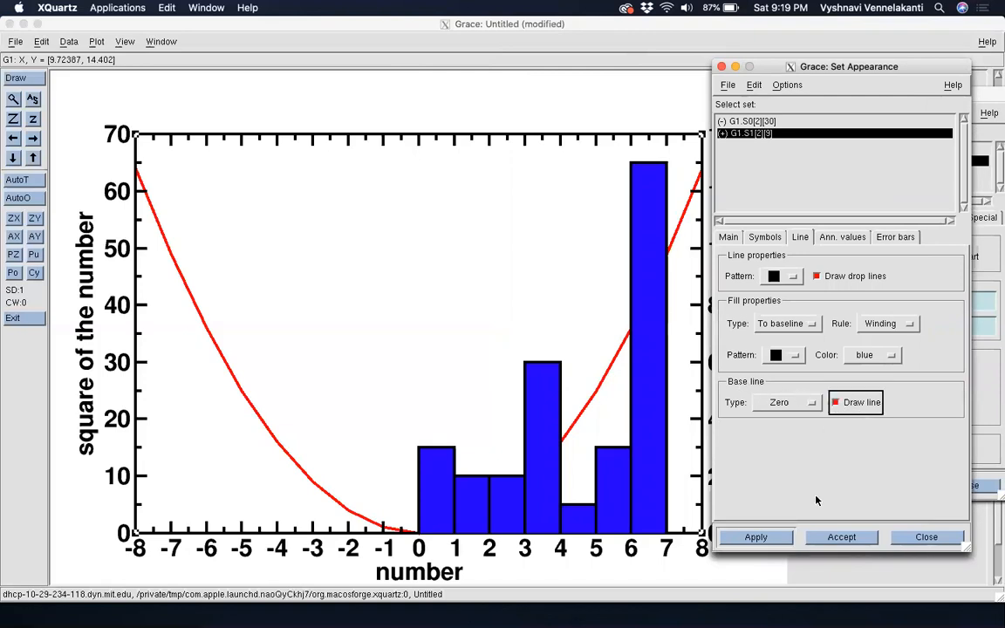
pyautogui.click(837, 403)
pyautogui.click(769, 537)
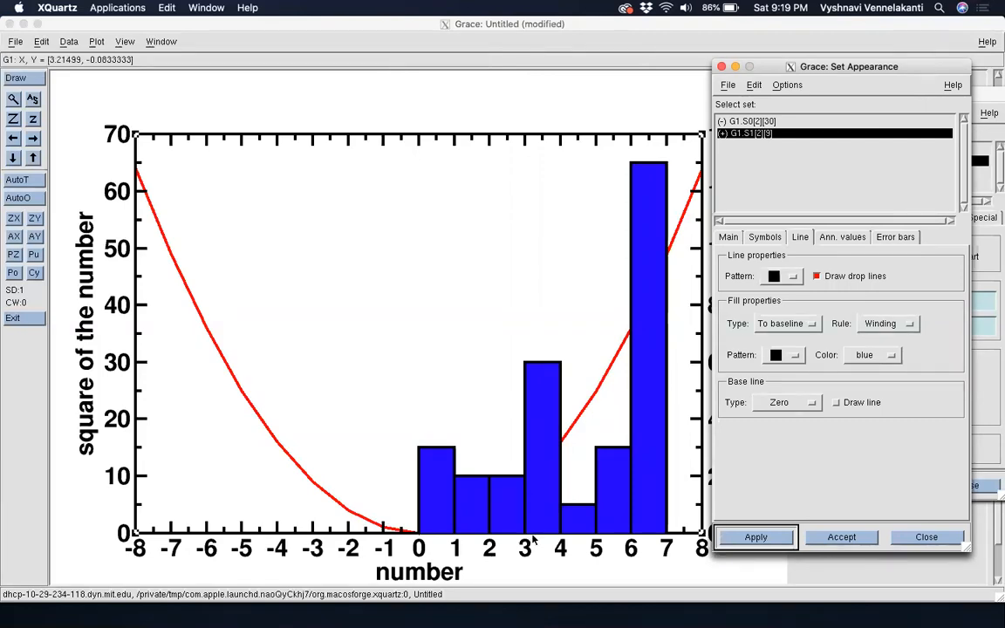
pyautogui.click(850, 402)
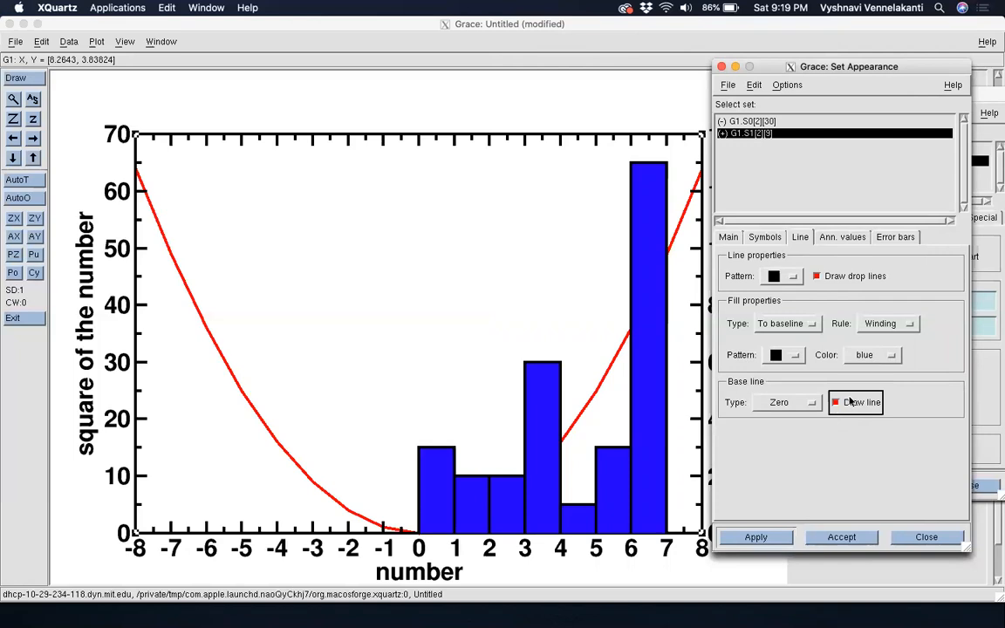
pyautogui.click(781, 530)
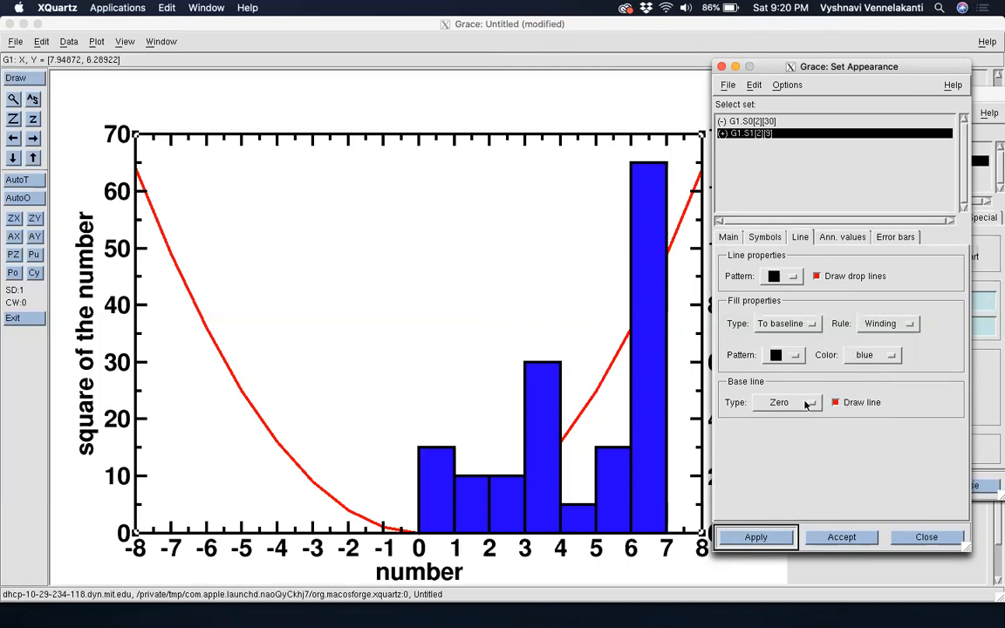
pyautogui.click(841, 536)
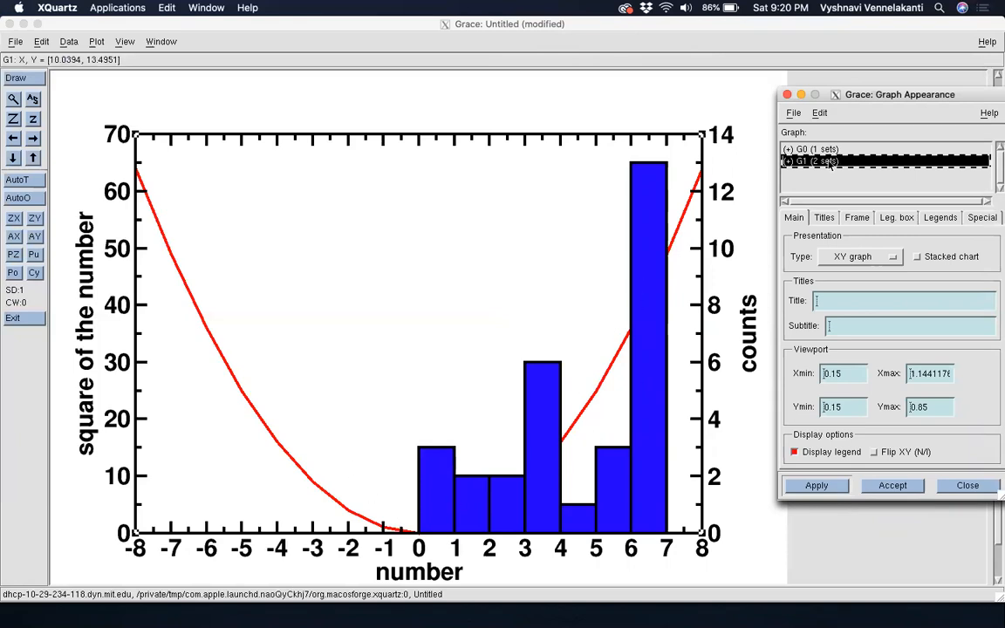
# Duplicate graph G0 in the graph appearance settings so its curve is drawn over the histogram bars
pyautogui.moveTo(827, 163); pyautogui.dragTo(816, 150)
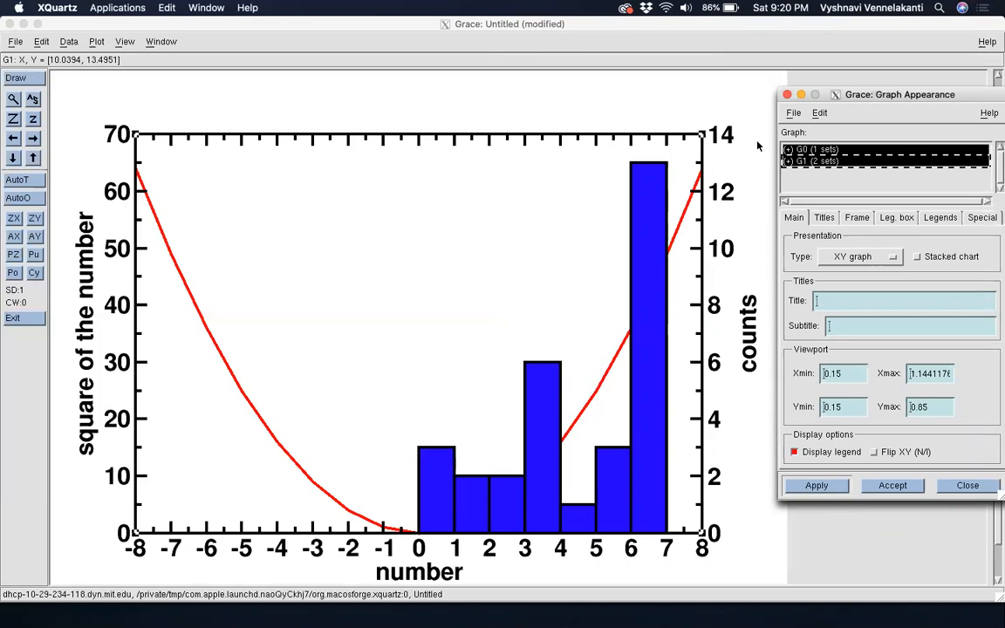
pyautogui.click(843, 165)
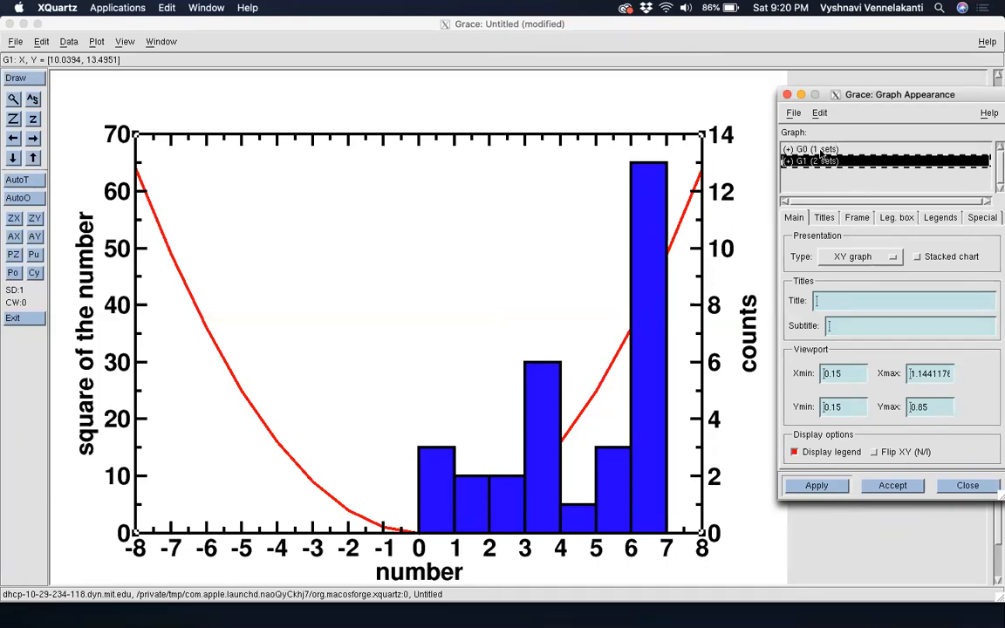
pyautogui.click(818, 150)
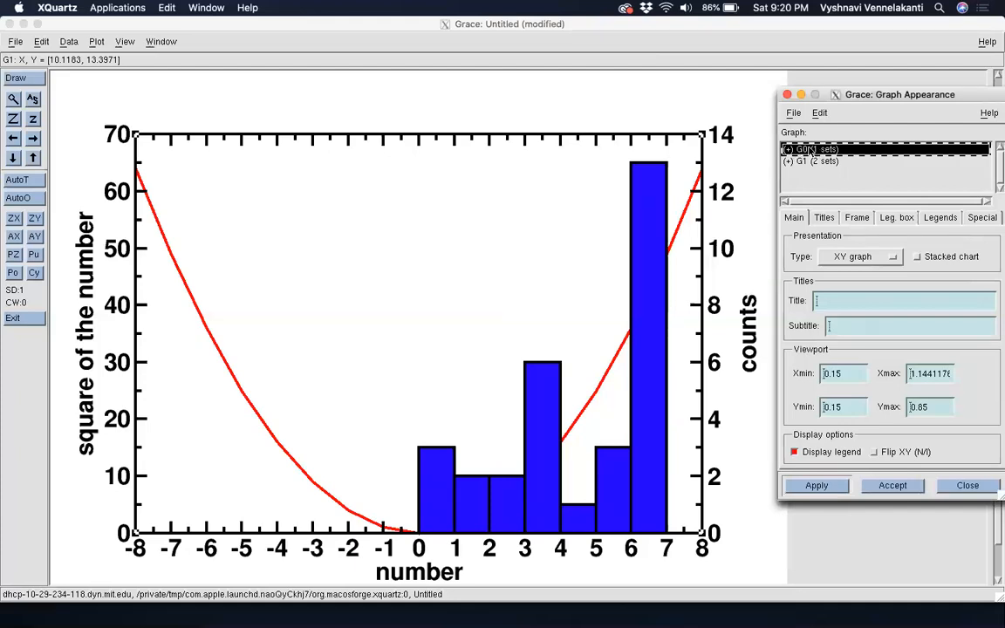
pyautogui.rightClick(814, 151)
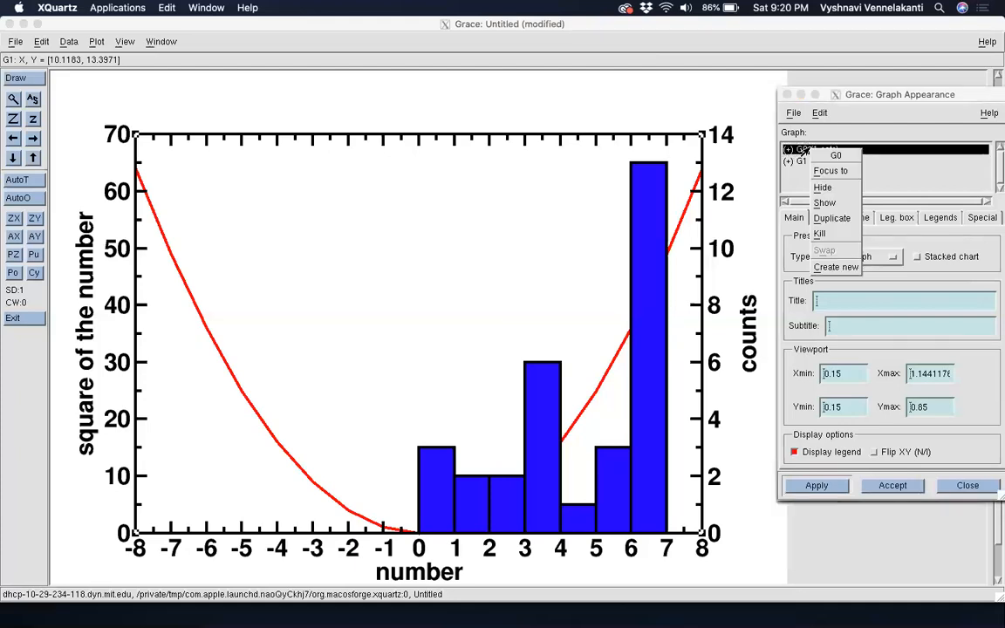
pyautogui.click(827, 218)
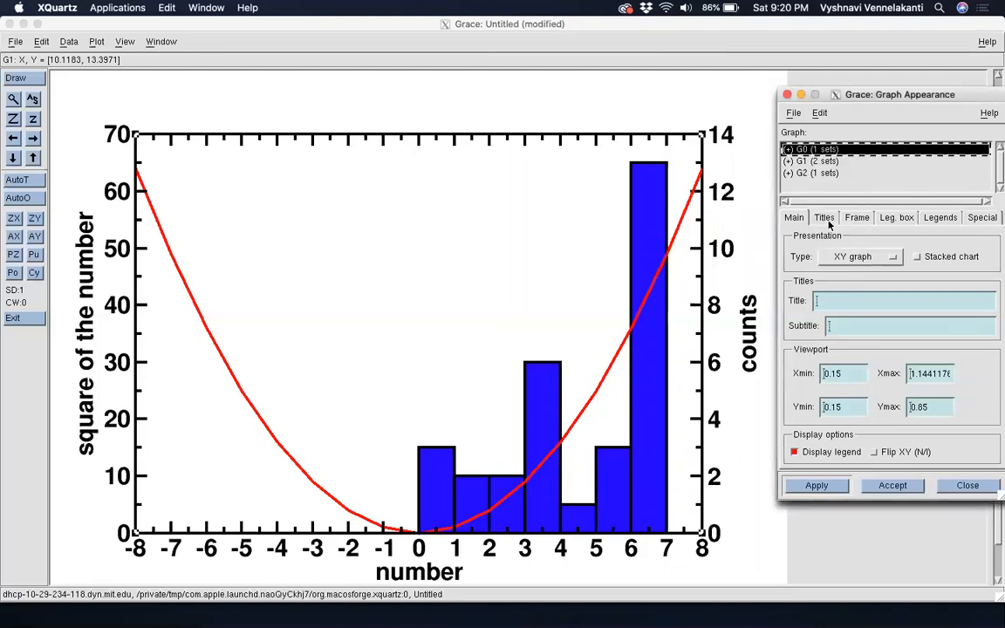
# Kill the original graph G0, keeping G1 and the duplicate G2, and select G2 in the graph list
pyautogui.click(802, 174)
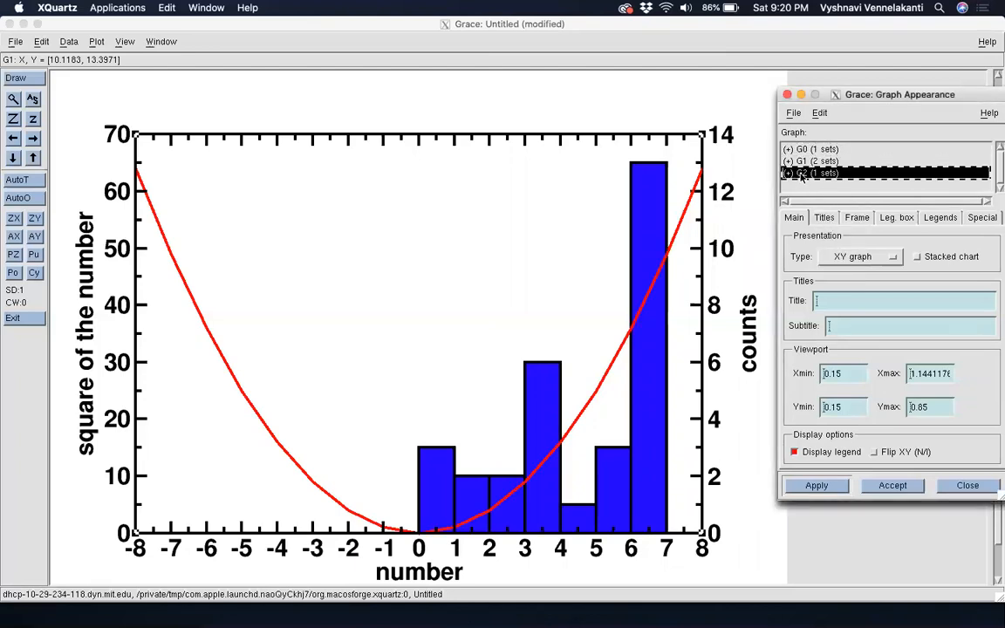
pyautogui.click(807, 150)
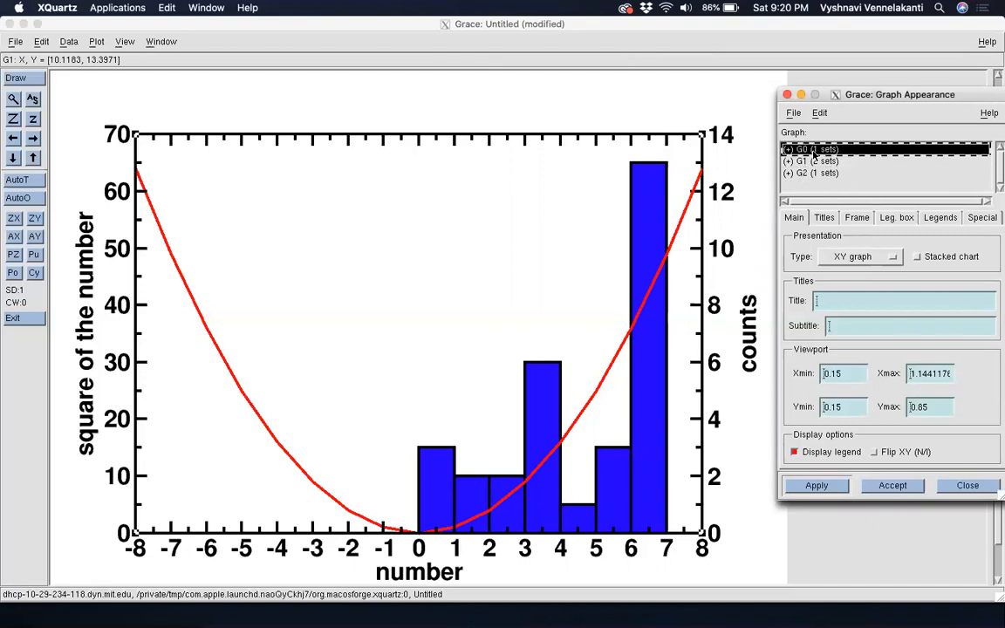
pyautogui.rightClick(810, 152)
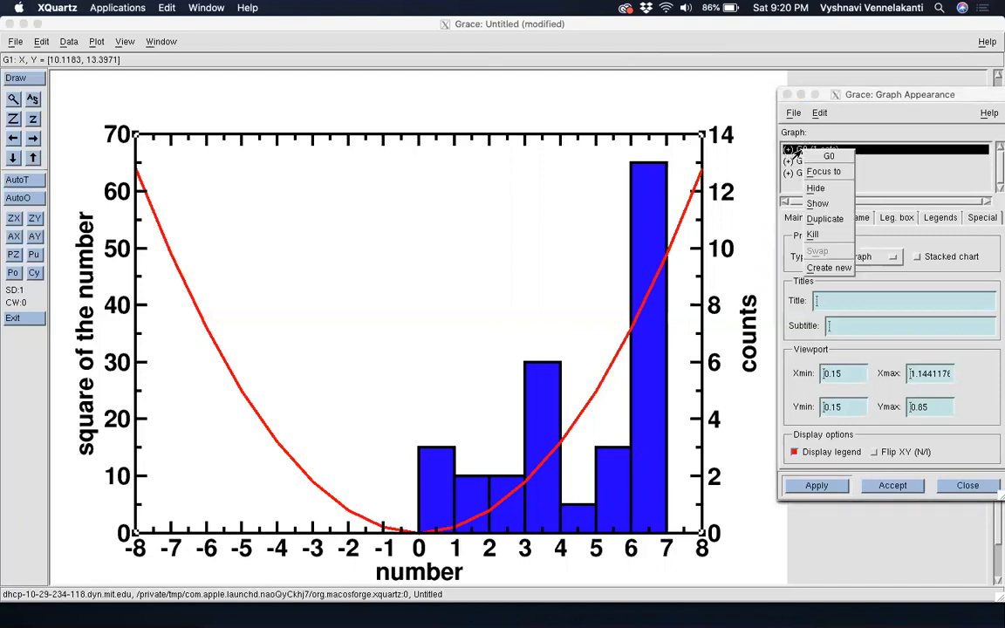
pyautogui.click(812, 237)
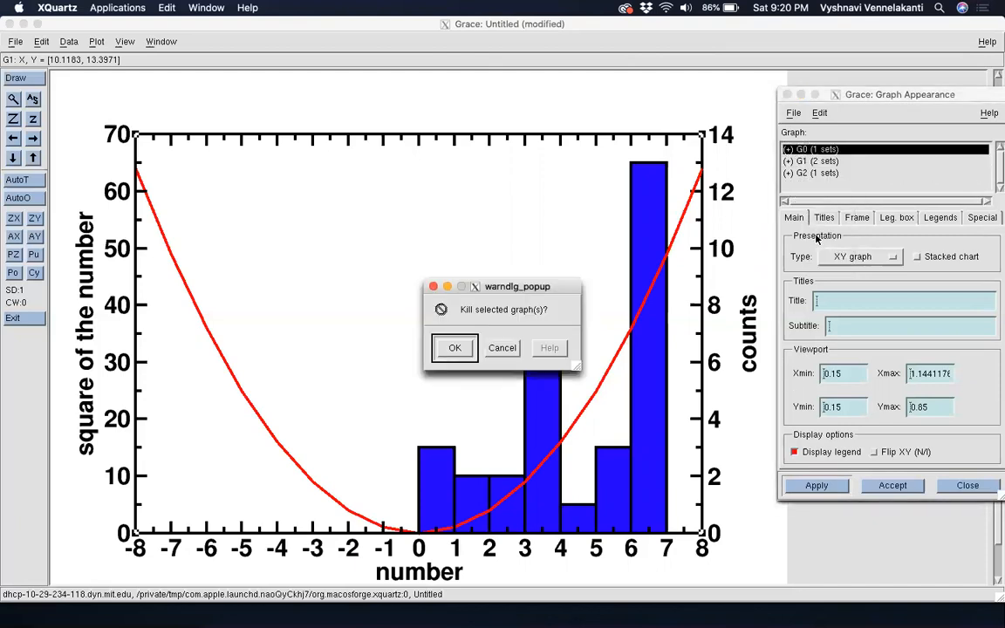
pyautogui.click(462, 353)
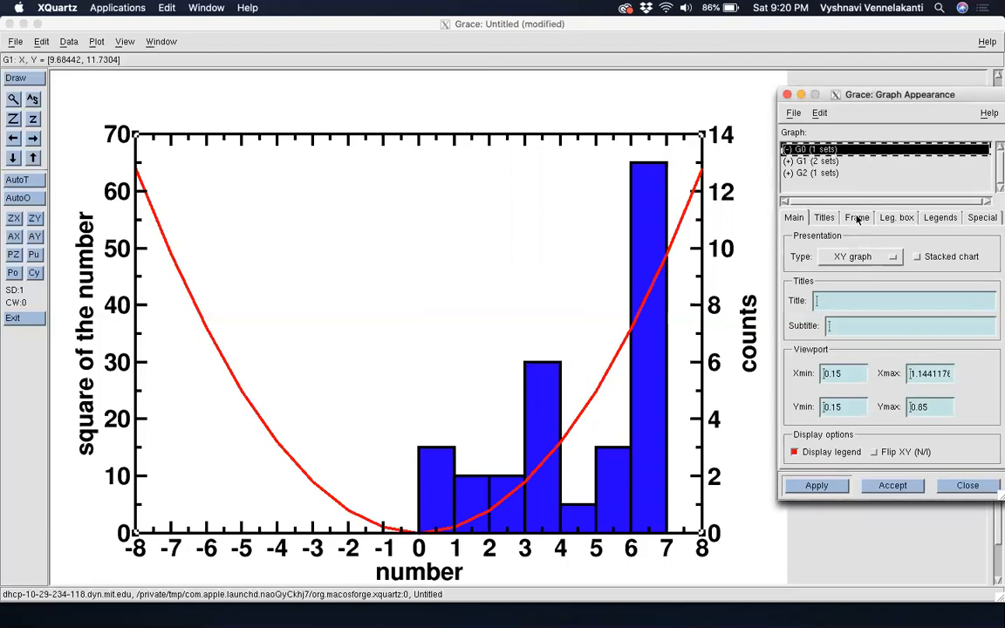
pyautogui.click(820, 161)
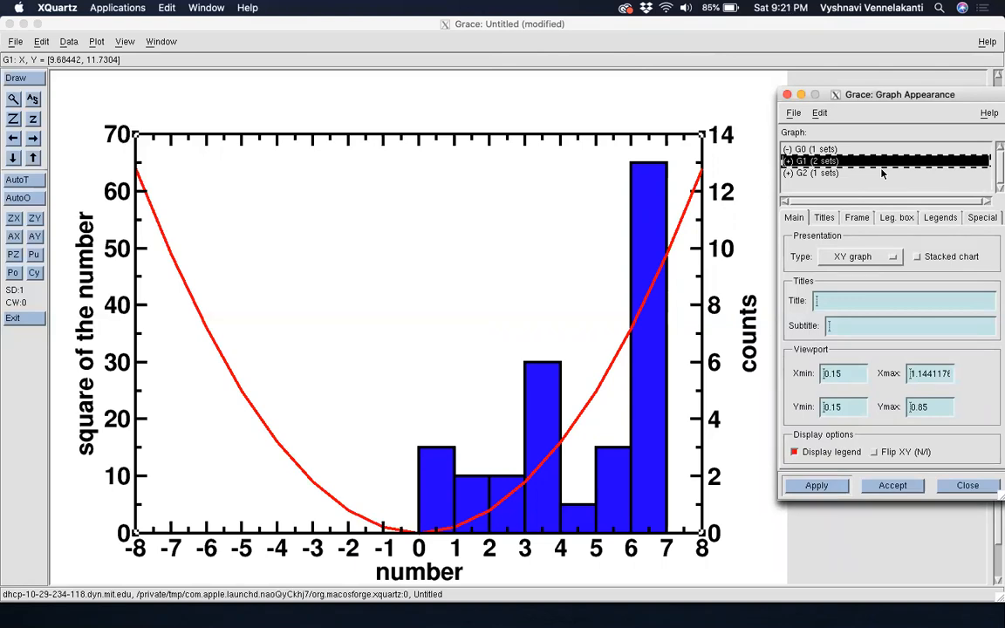
pyautogui.click(840, 173)
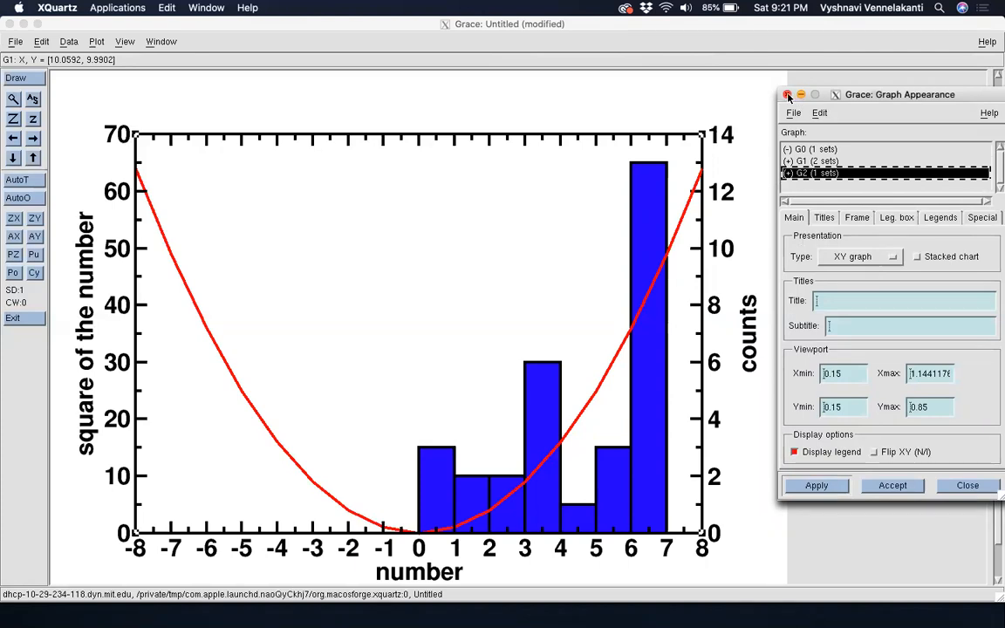
# Open the axis properties for G1's Y axis, set its tick label color to blue, and apply
pyautogui.click(113, 29)
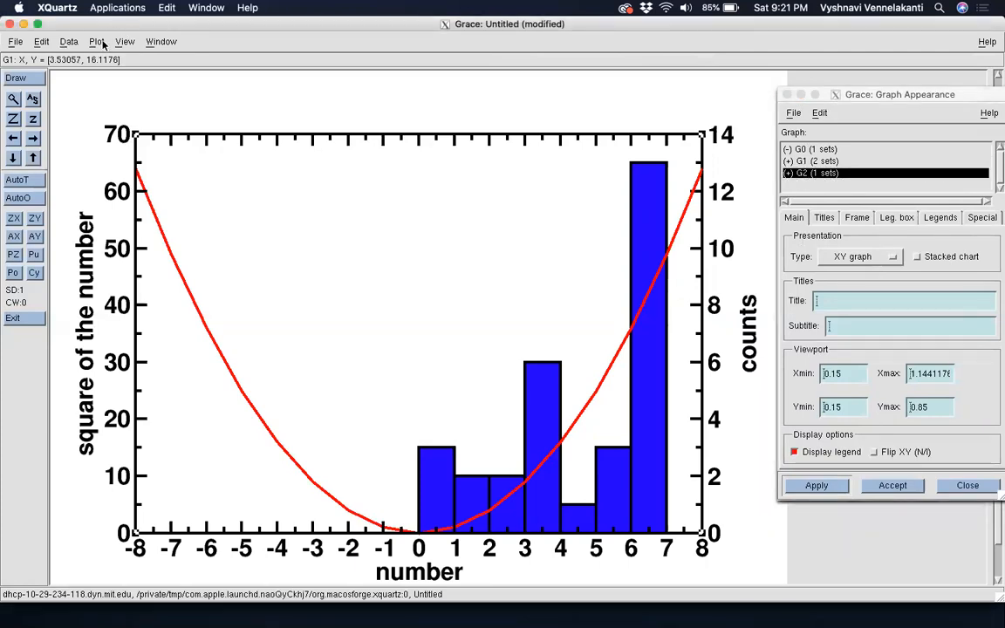
pyautogui.click(100, 43)
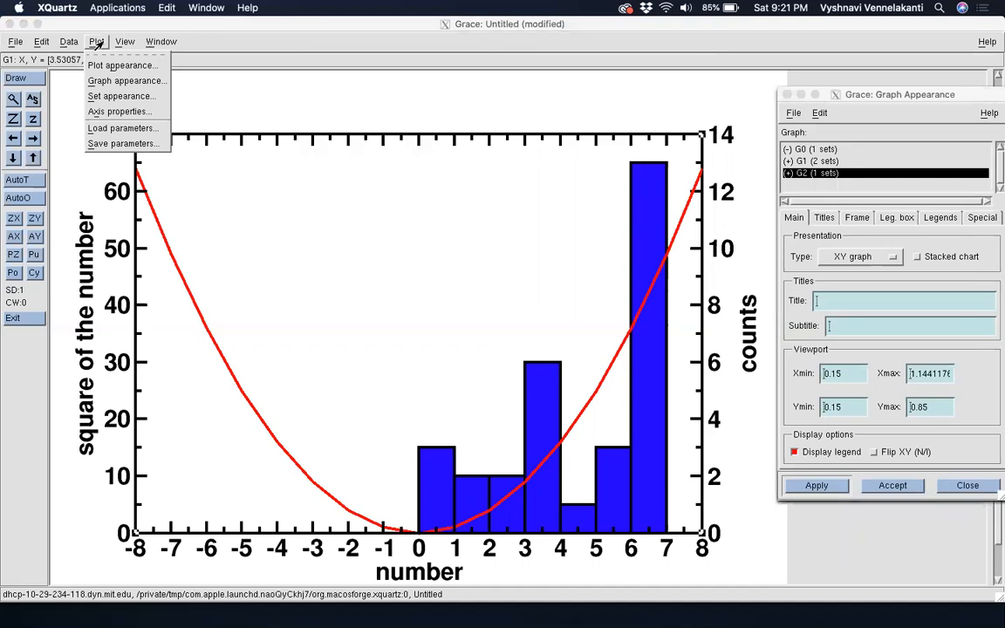
pyautogui.click(103, 112)
pyautogui.moveTo(685, 67); pyautogui.dragTo(511, 65)
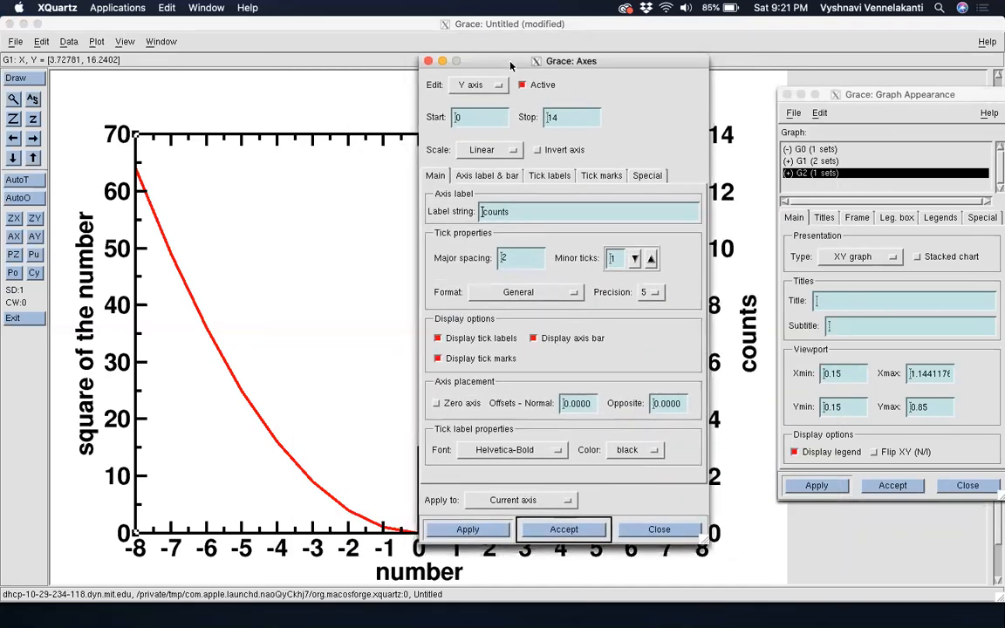
pyautogui.click(810, 173)
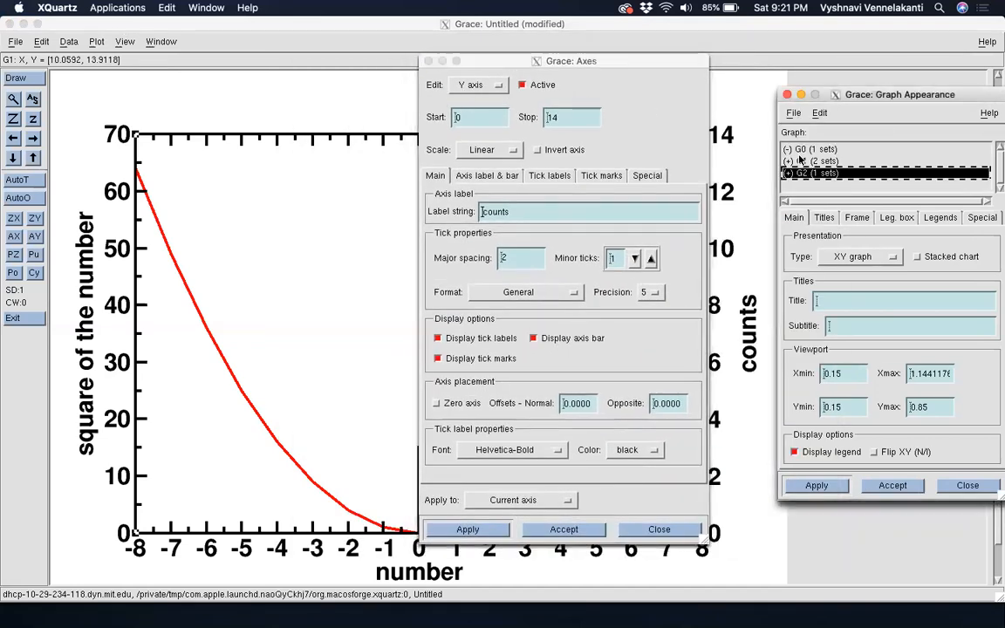
pyautogui.click(823, 162)
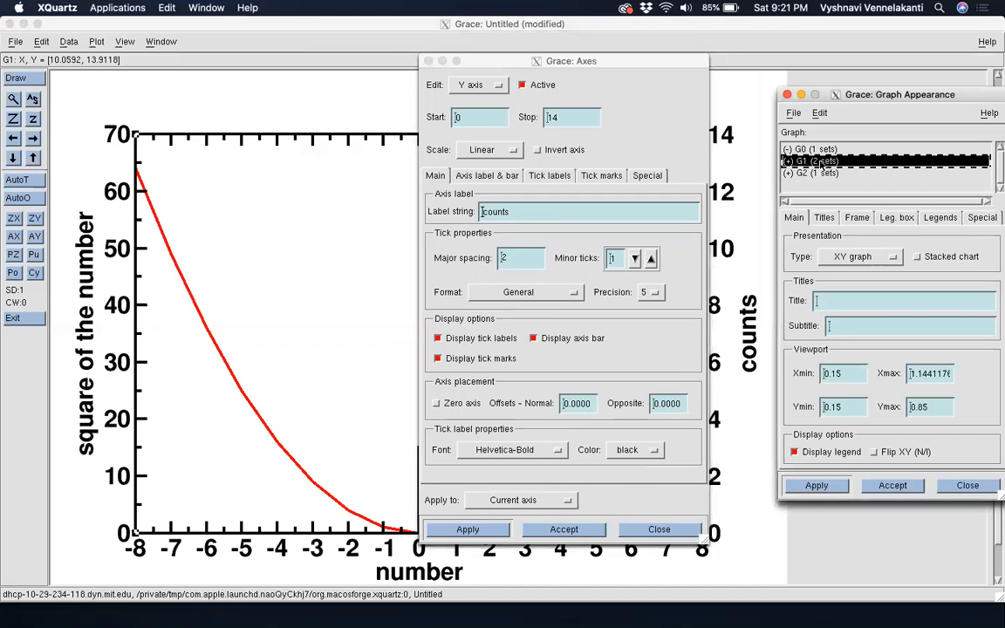
pyautogui.moveTo(602, 61); pyautogui.dragTo(488, 50)
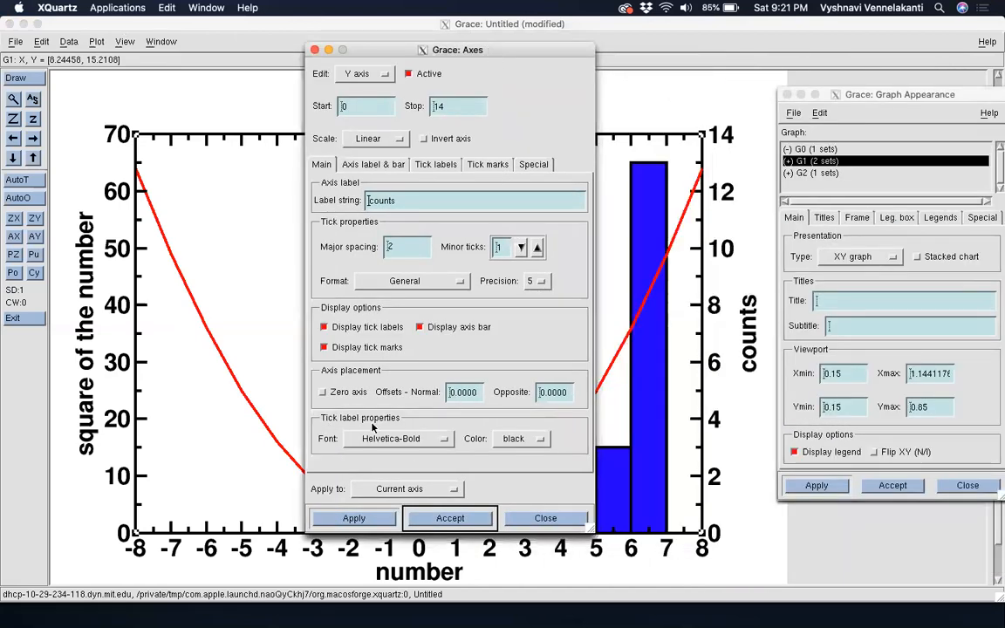
pyautogui.click(513, 438)
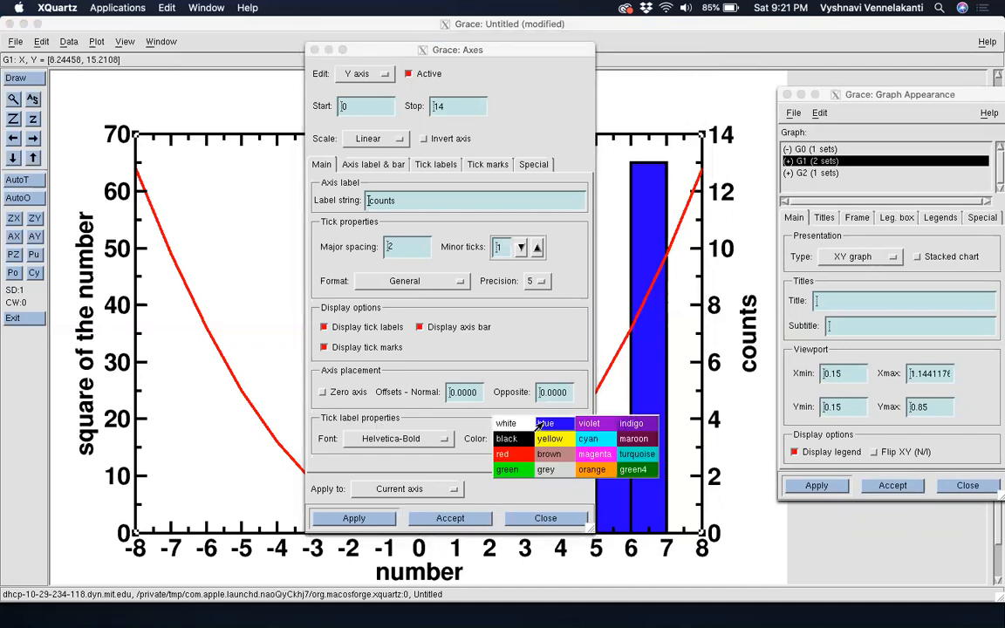
pyautogui.click(539, 425)
pyautogui.click(361, 519)
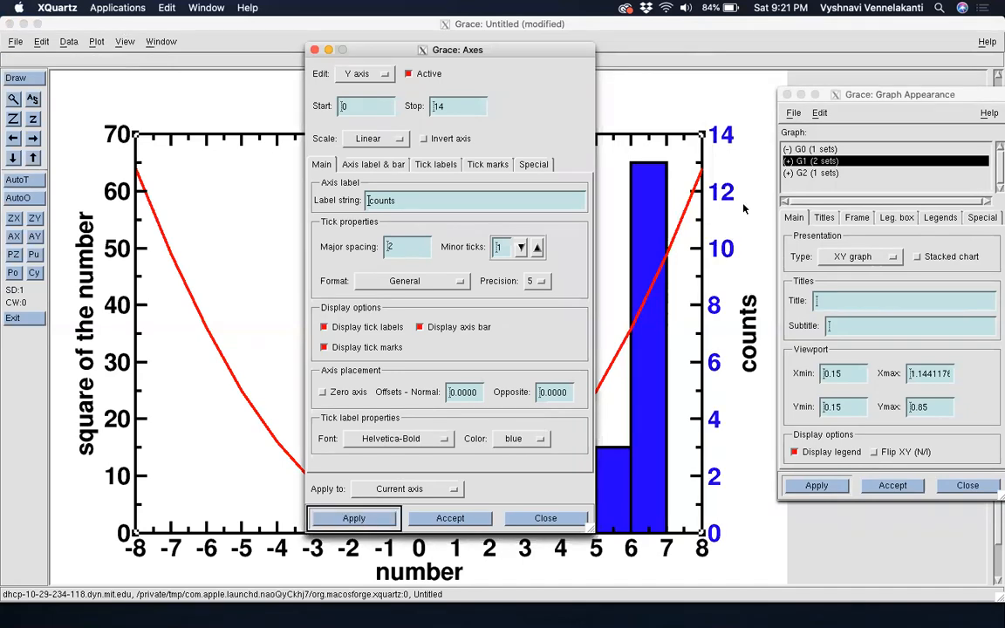
# Set the color of G1's "counts" Y axis label to blue and apply
pyautogui.click(370, 167)
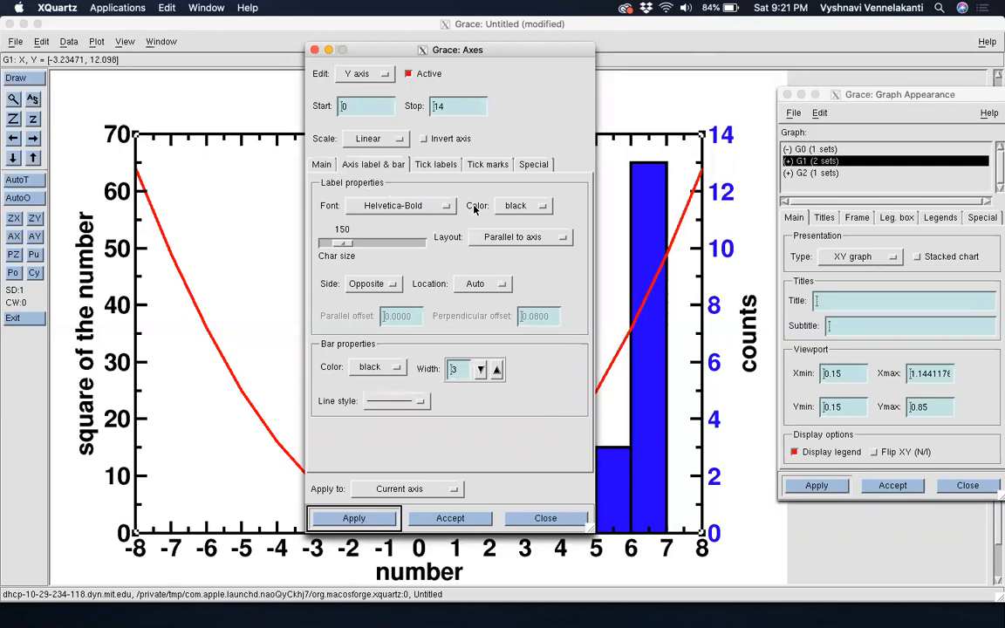
pyautogui.click(522, 206)
pyautogui.click(545, 189)
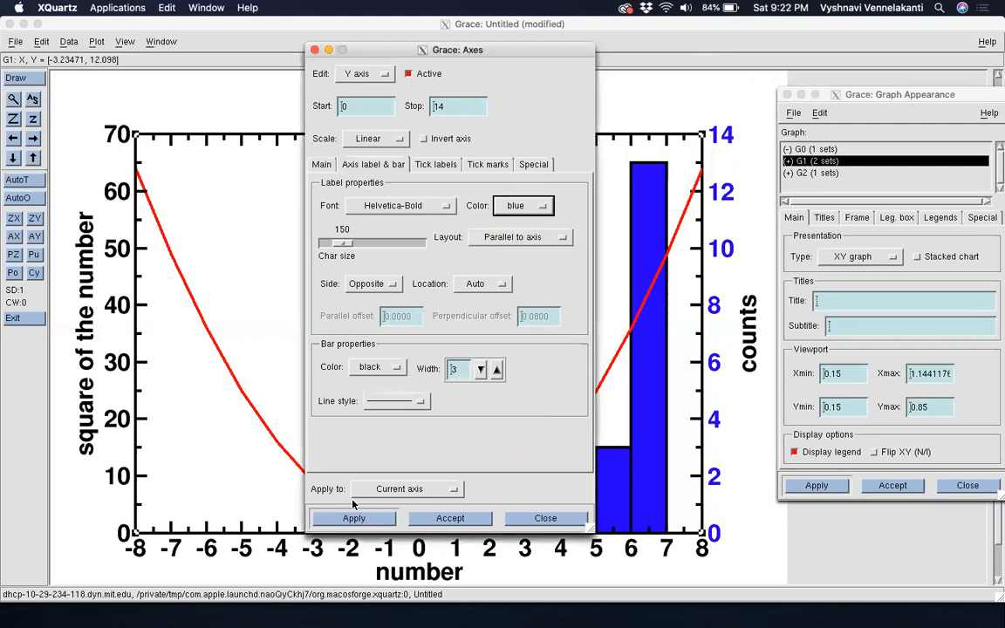
pyautogui.click(347, 518)
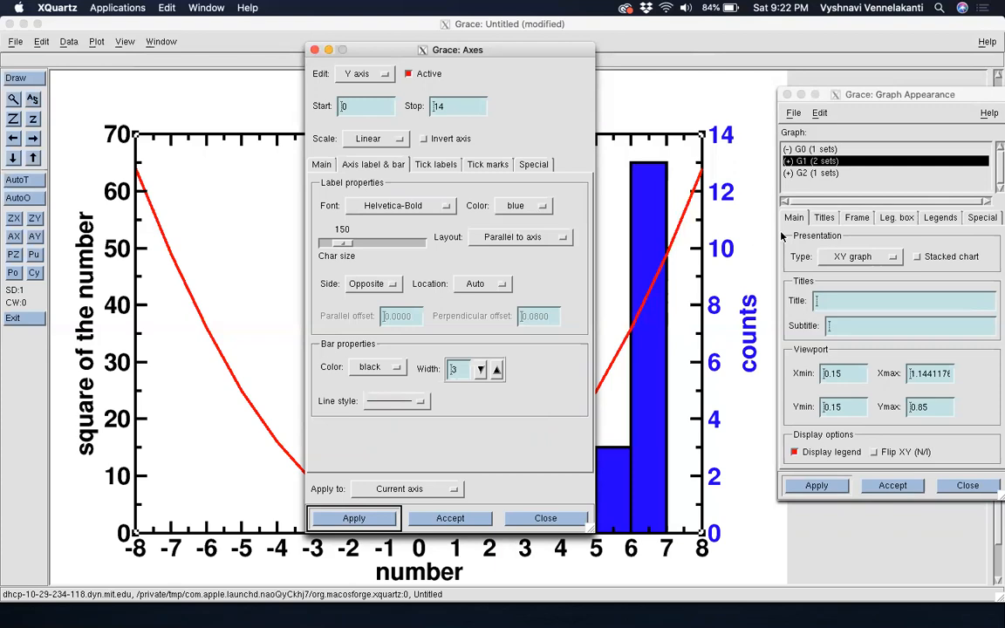
# Select graph G2 and set the color of its "square of the number" Y axis label to red
pyautogui.moveTo(660, 54); pyautogui.dragTo(404, 58)
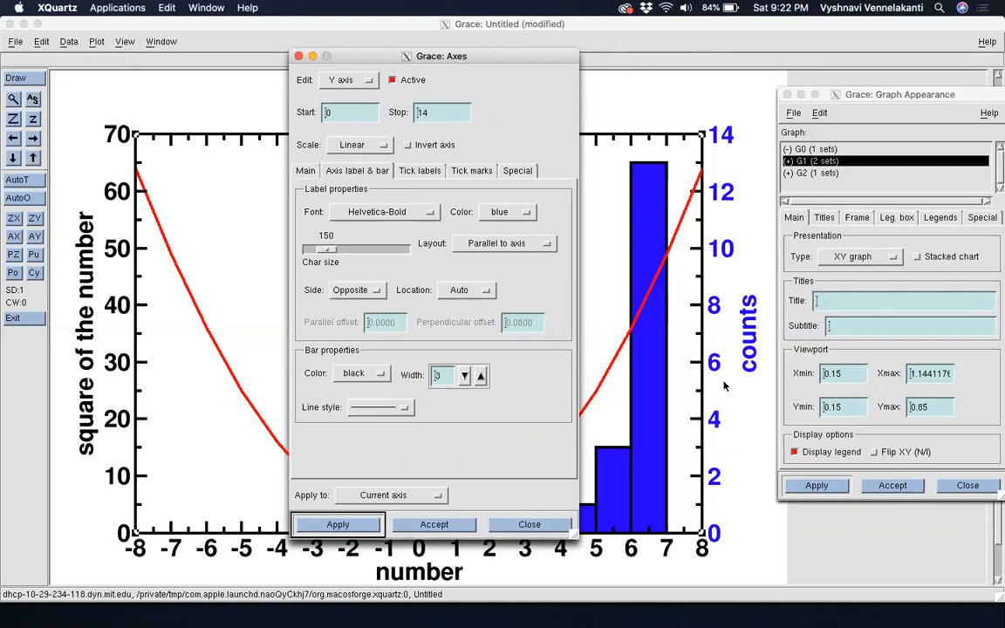
pyautogui.click(809, 171)
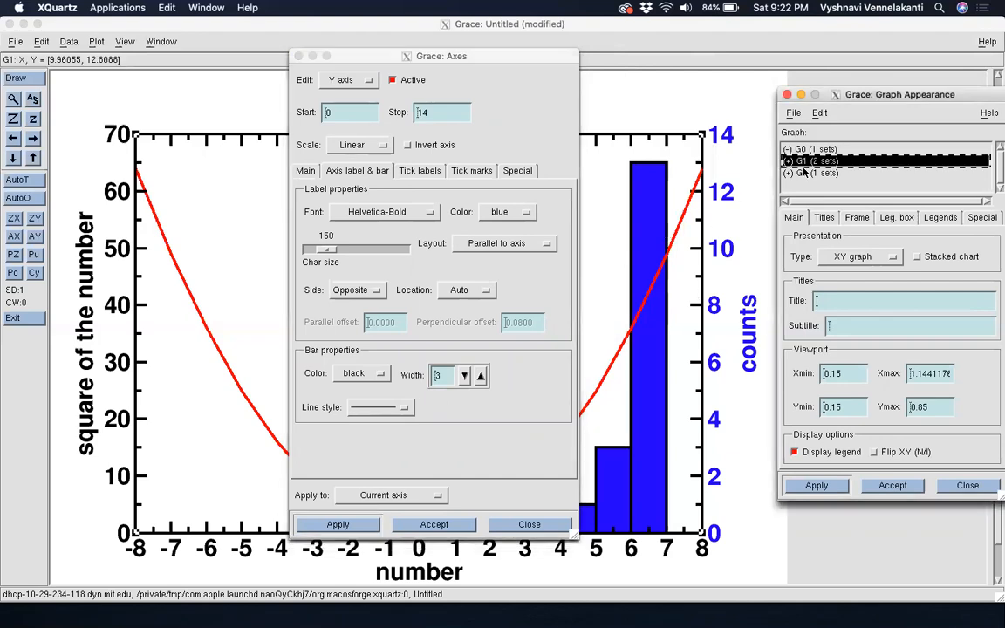
pyautogui.click(812, 172)
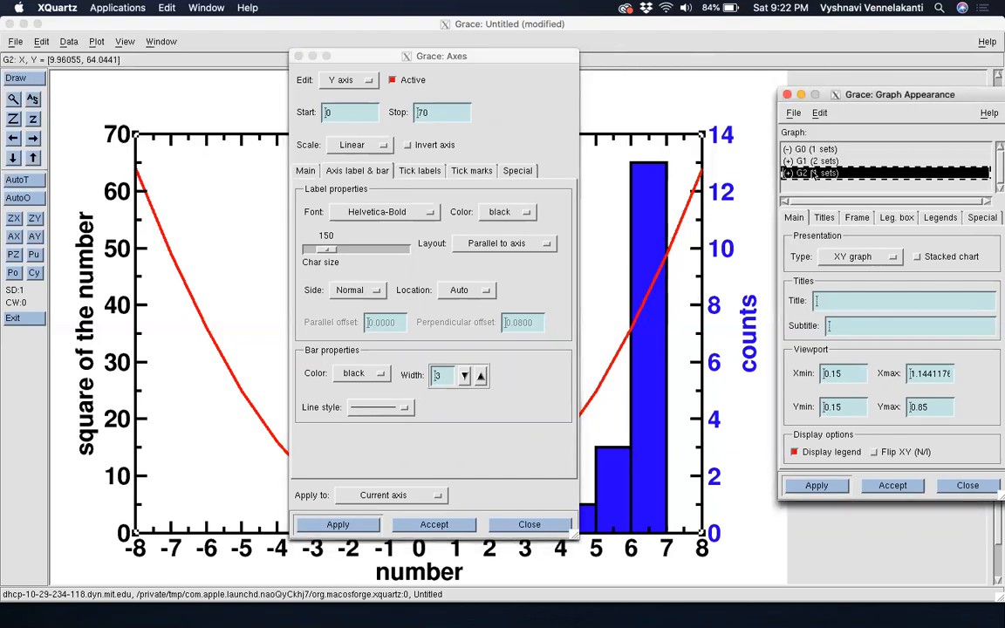
pyautogui.moveTo(388, 60); pyautogui.dragTo(525, 58)
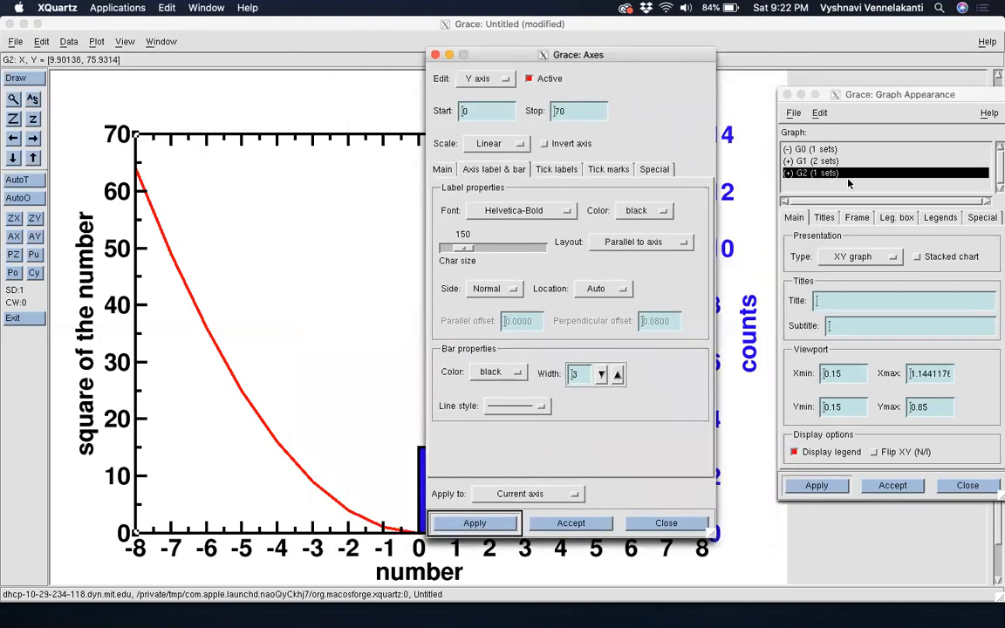
pyautogui.click(626, 61)
pyautogui.click(659, 209)
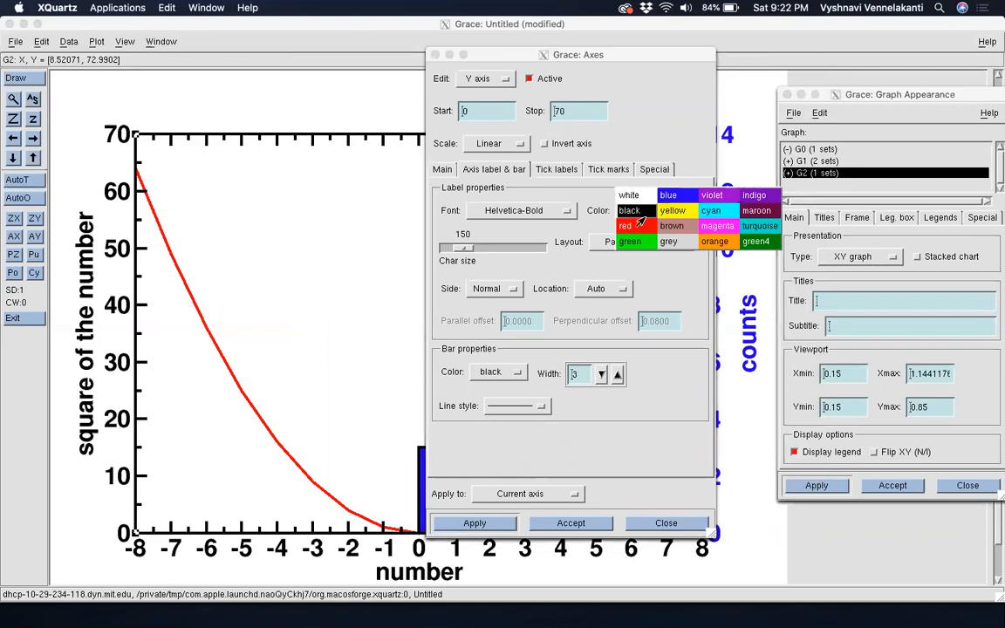
pyautogui.click(629, 227)
# Set the tick label color of G2's Y axis to red, apply the changes and close the axis properties
pyautogui.click(443, 169)
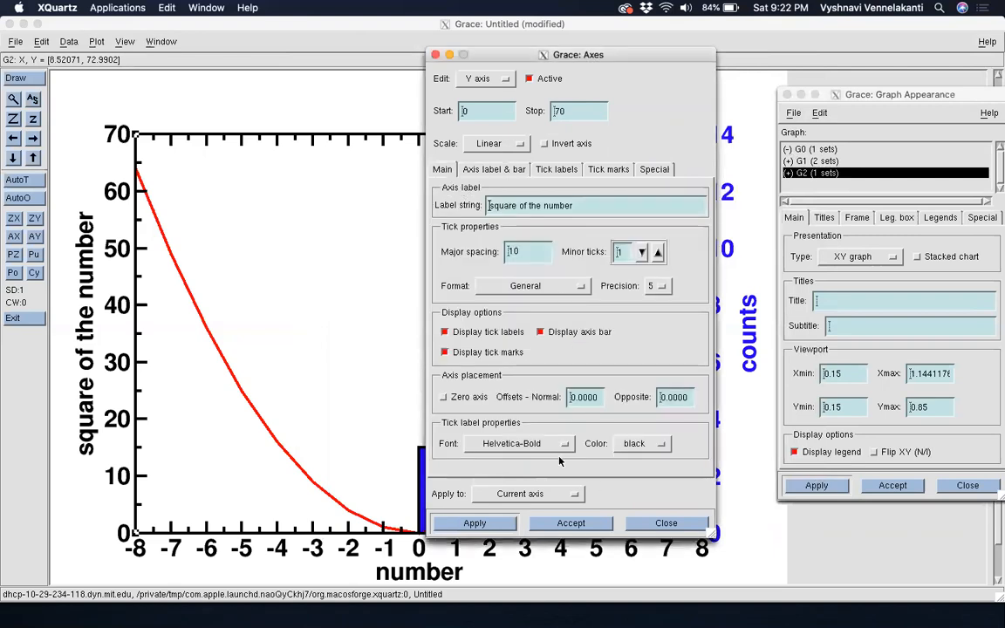
pyautogui.click(634, 443)
pyautogui.click(630, 457)
pyautogui.click(511, 523)
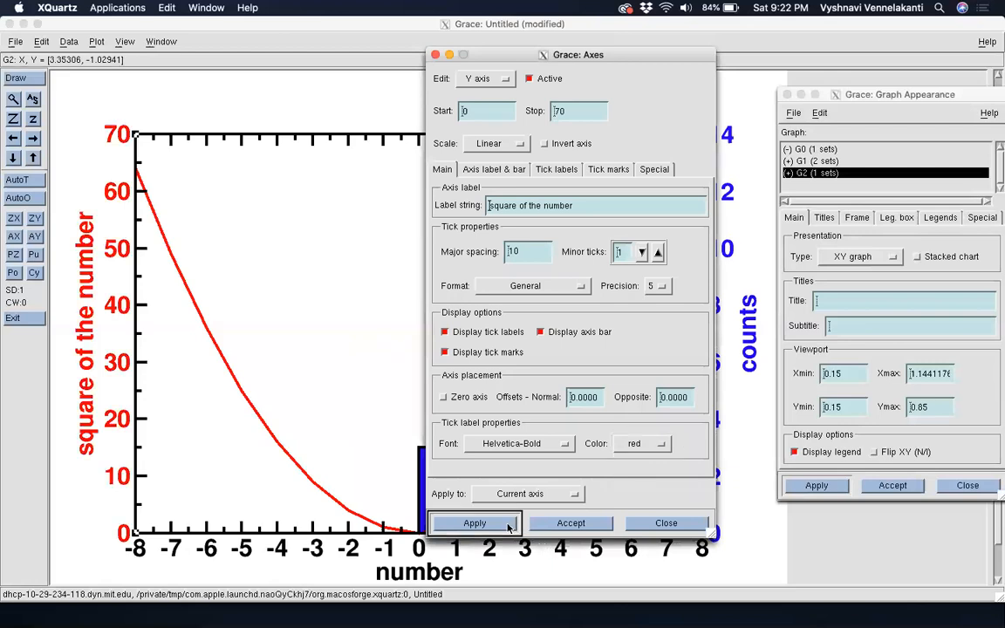
pyautogui.click(571, 523)
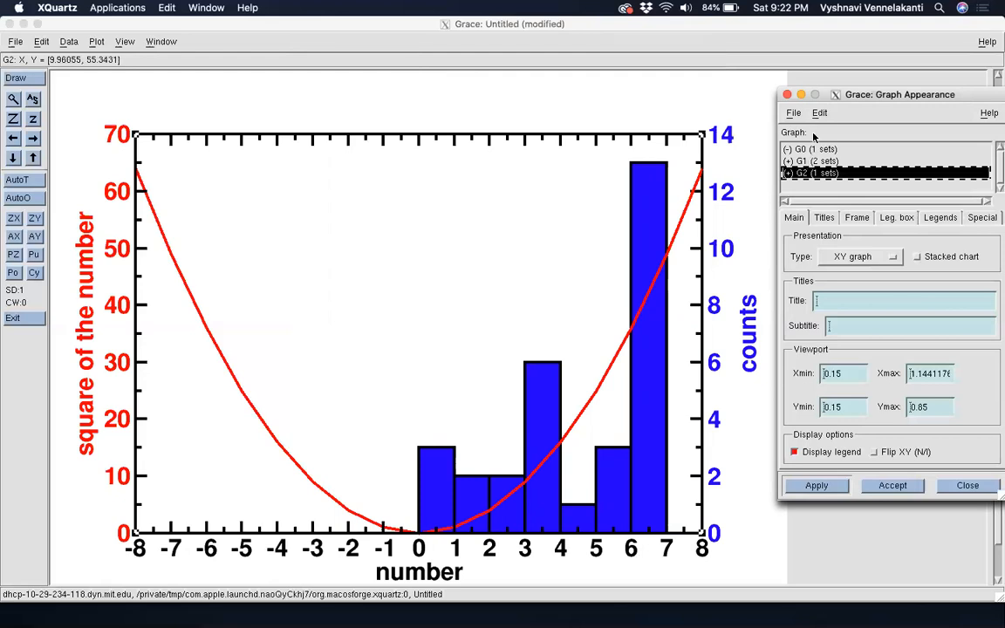
# Set the viewport Xmin of graph G1 to 0.1 in the graph appearance settings and apply
pyautogui.moveTo(825, 98); pyautogui.dragTo(667, 50)
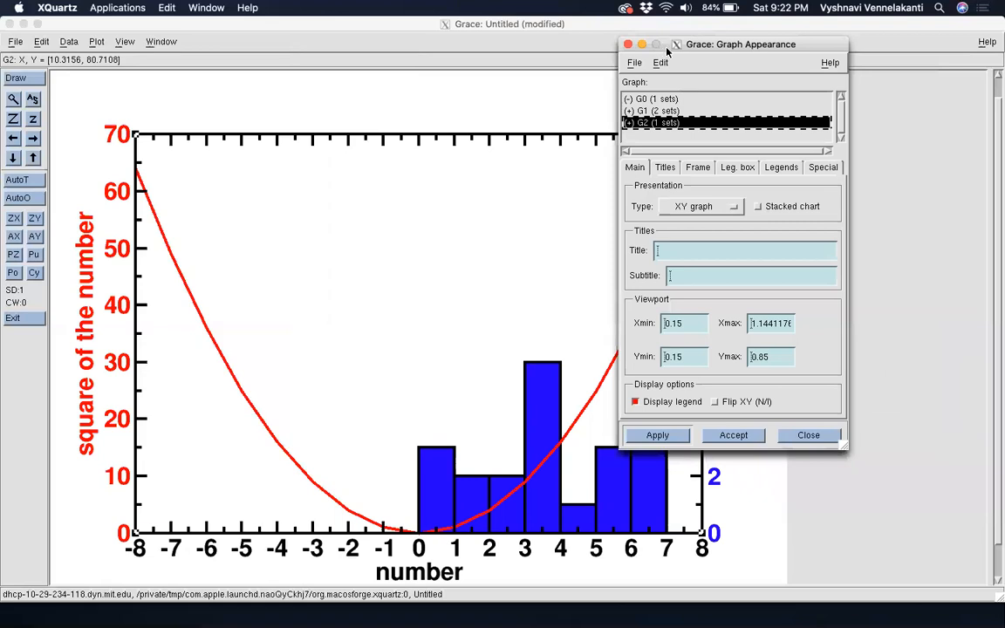
pyautogui.click(900, 174)
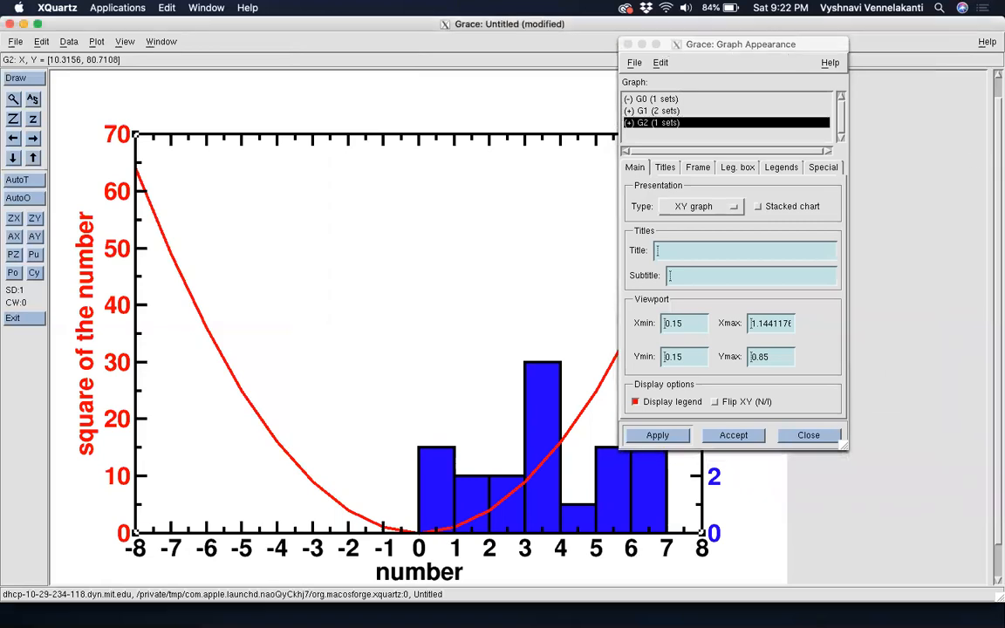
pyautogui.moveTo(1001, 209); pyautogui.dragTo(979, 108)
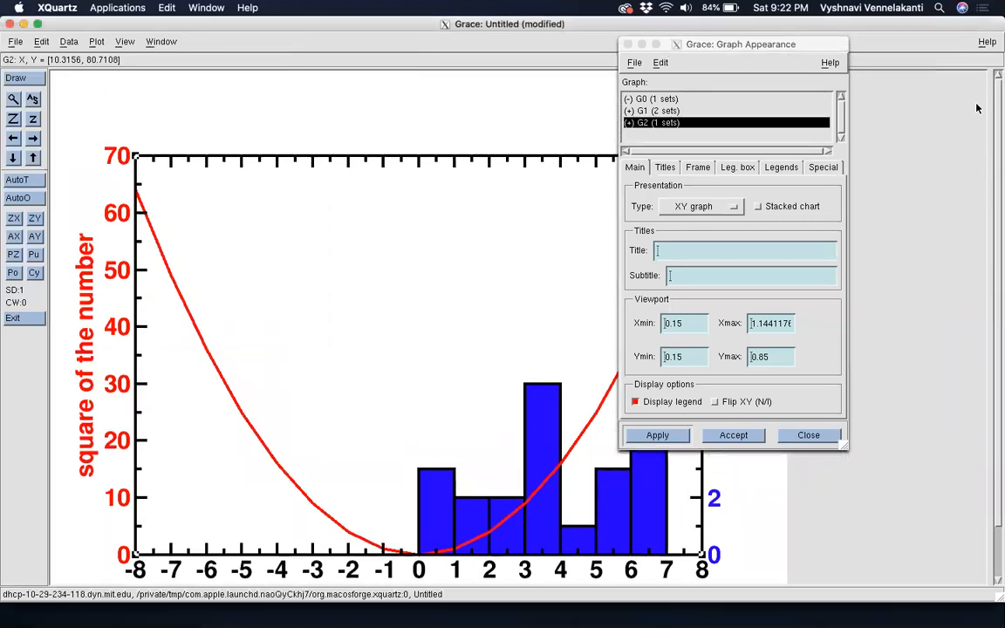
pyautogui.click(655, 111)
pyautogui.click(655, 111)
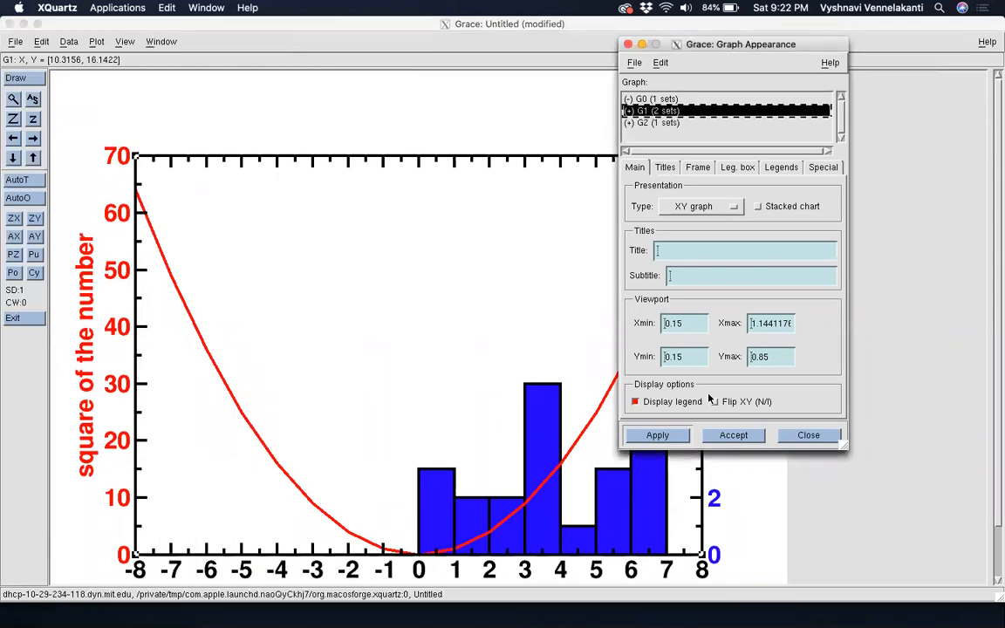
pyautogui.click(690, 329)
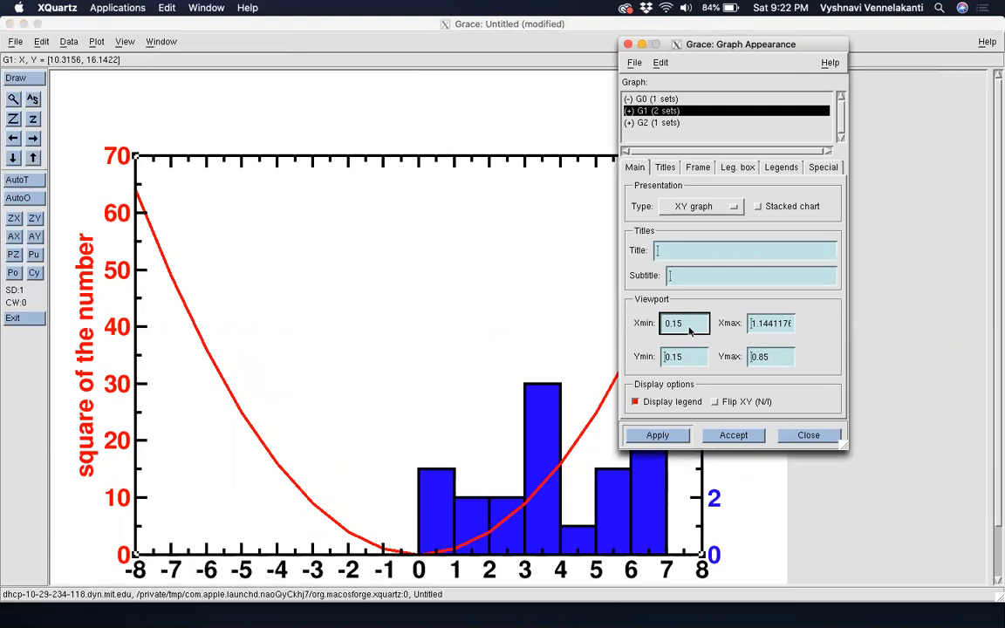
pyautogui.click(646, 436)
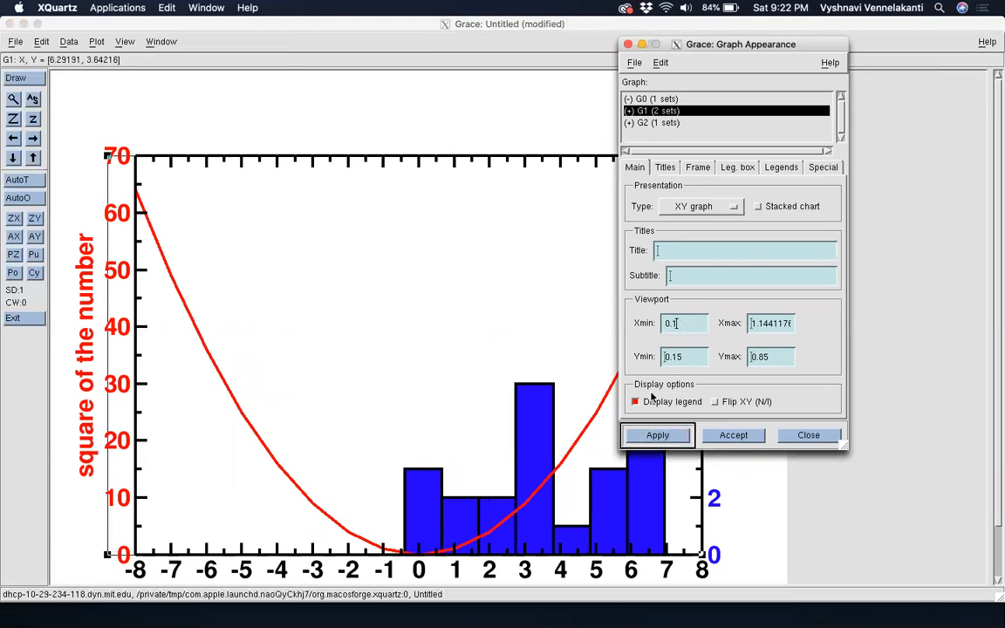
# Set the viewport Xmin of graph G2 to 0.1 and apply
pyautogui.click(646, 123)
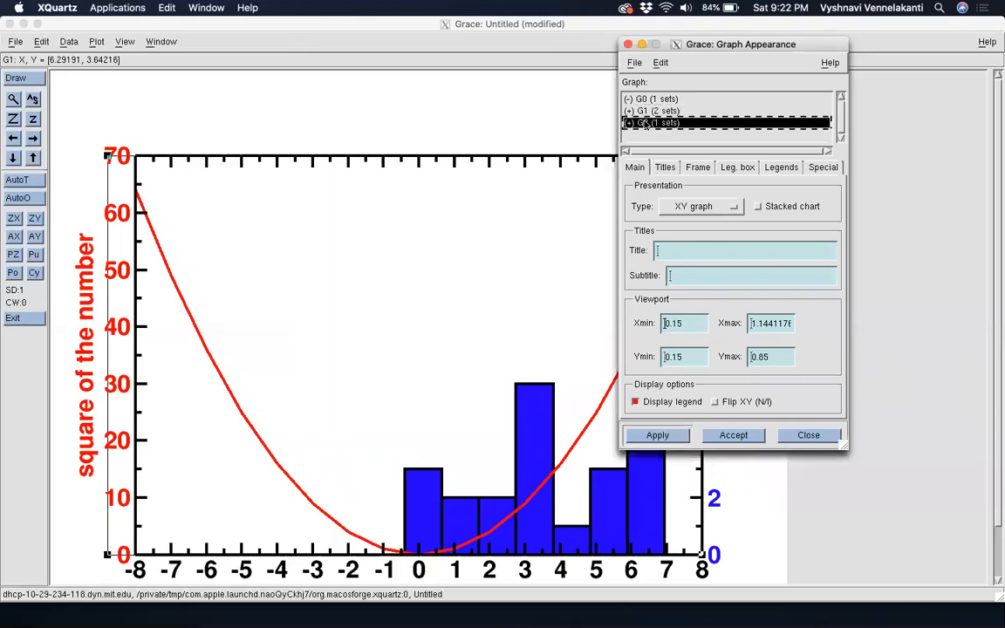
pyautogui.click(690, 327)
pyautogui.press('BackSpace')
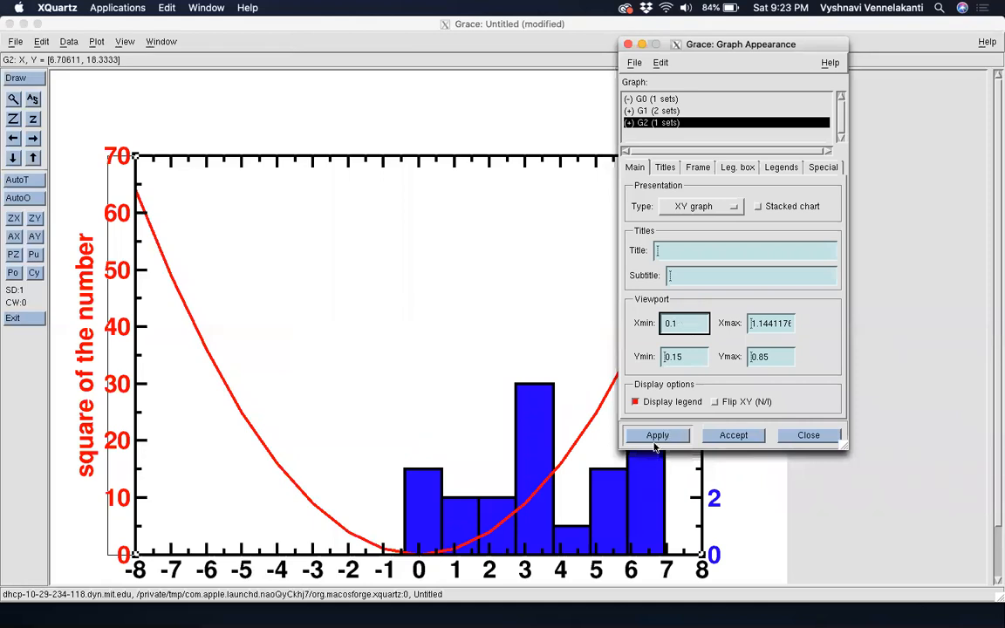
pyautogui.click(658, 435)
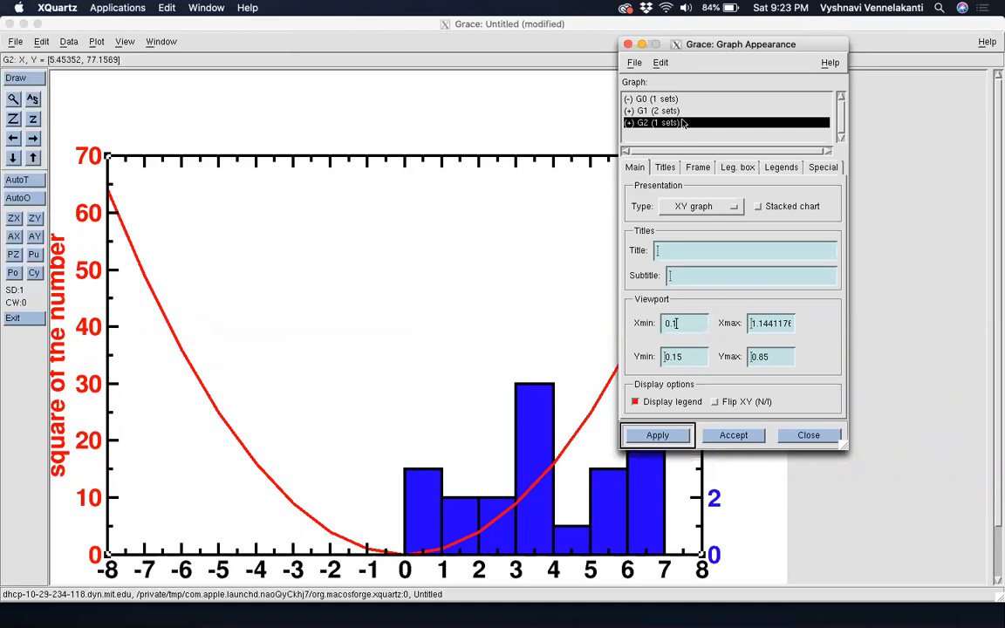
# Set the viewport Xmin of graphs G2 and G1 to 0.11, applying the change to each
pyautogui.click(693, 324)
pyautogui.write('1')
pyautogui.click(660, 439)
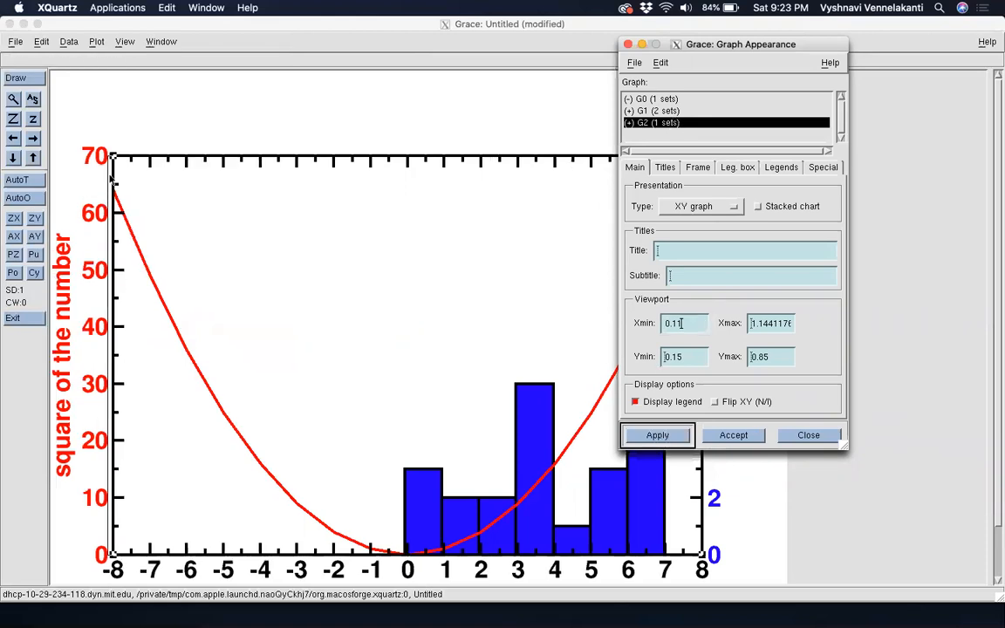
pyautogui.click(643, 113)
pyautogui.click(656, 436)
pyautogui.click(683, 330)
pyautogui.write('1')
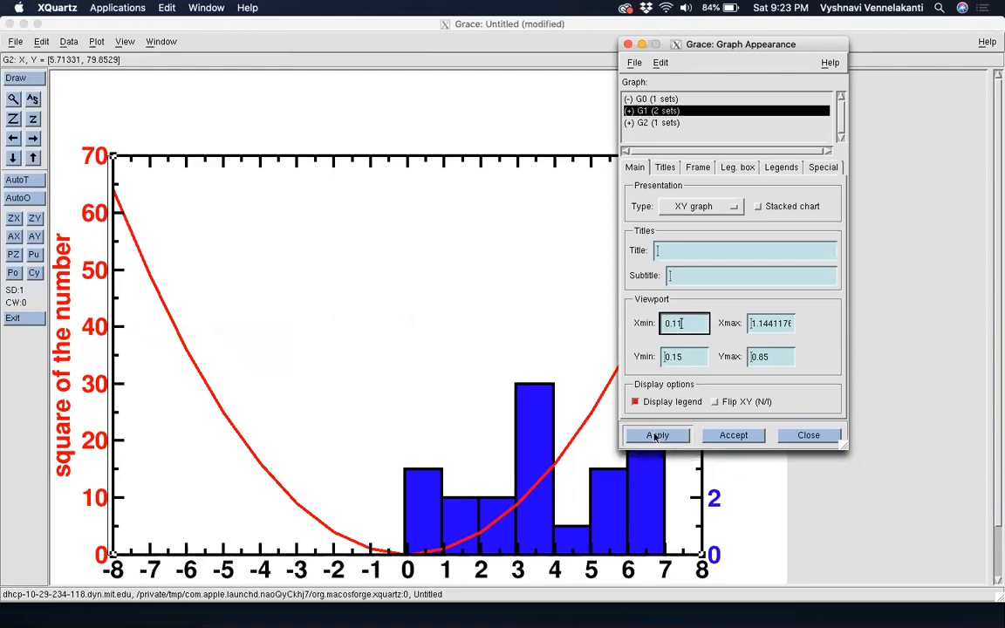
pyautogui.click(657, 436)
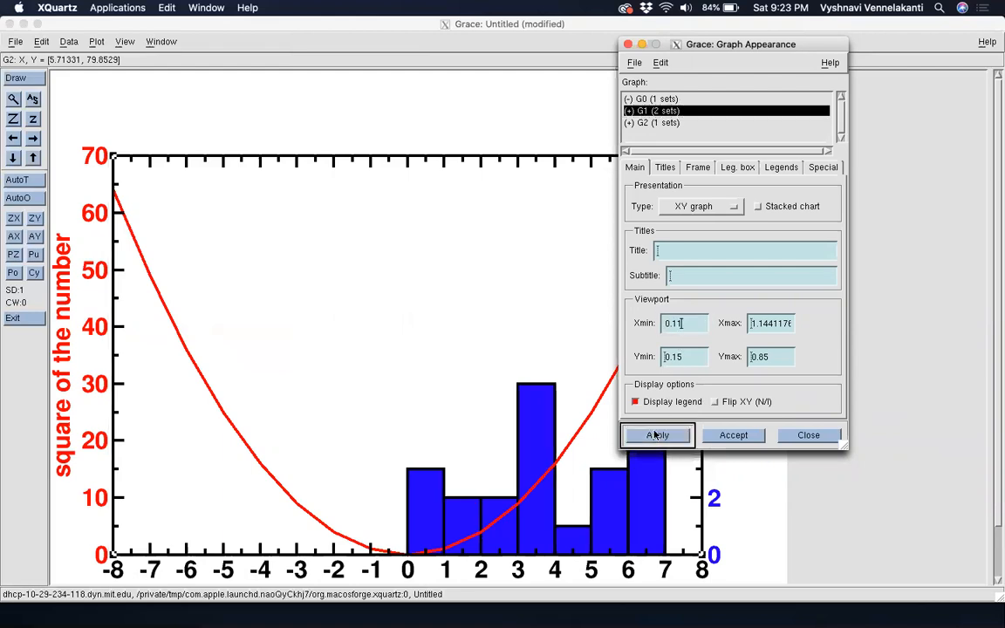
# Try a viewport Xmax of 1.1 for graph G1 and apply it
pyautogui.moveTo(678, 44); pyautogui.dragTo(343, 68)
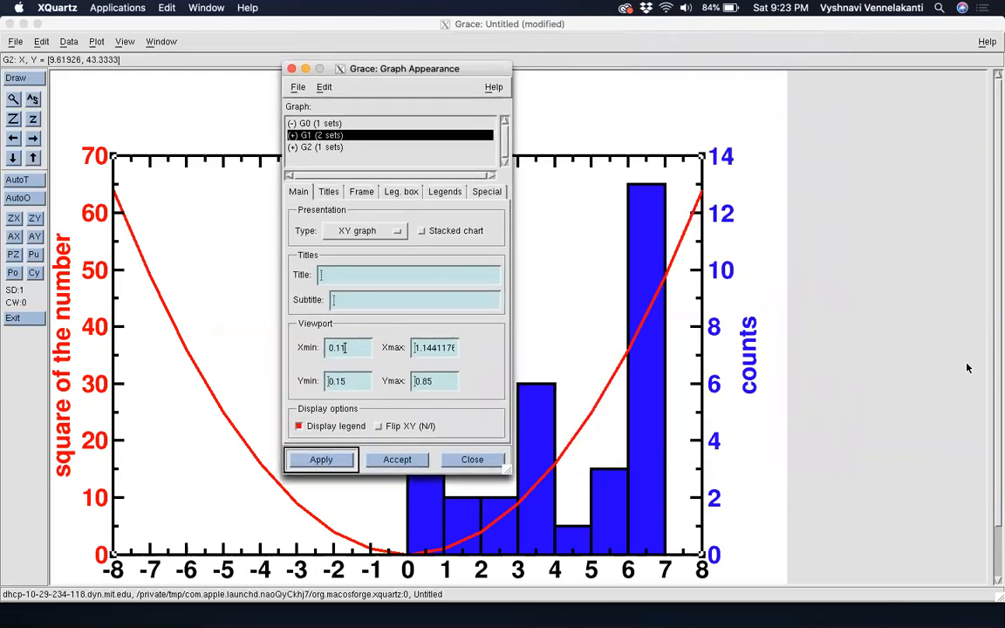
pyautogui.scroll(-3, 900, 358)
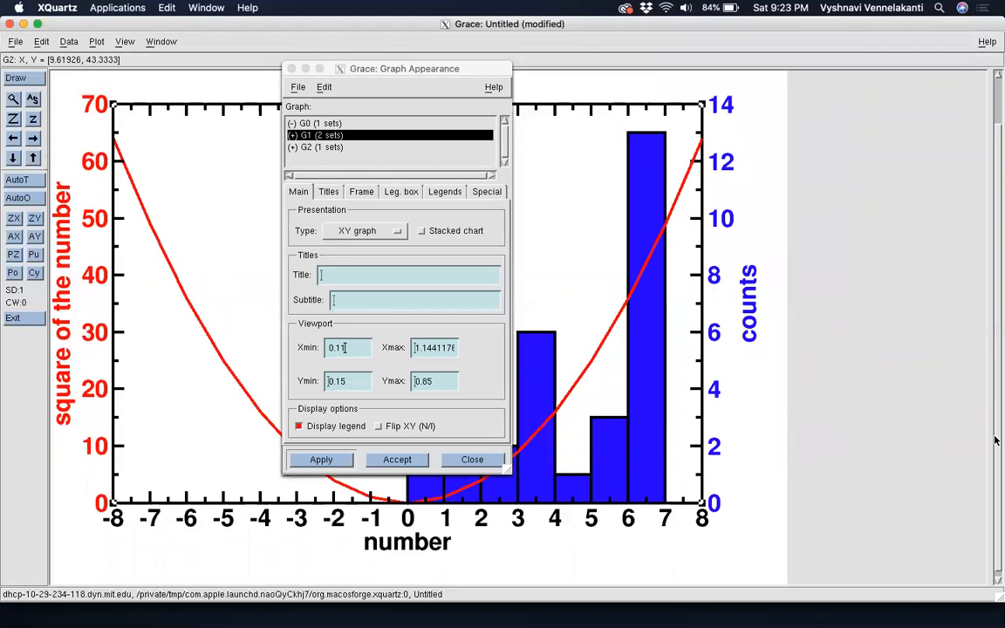
pyautogui.click(433, 348)
pyautogui.doubleClick(433, 347)
pyautogui.write('1')
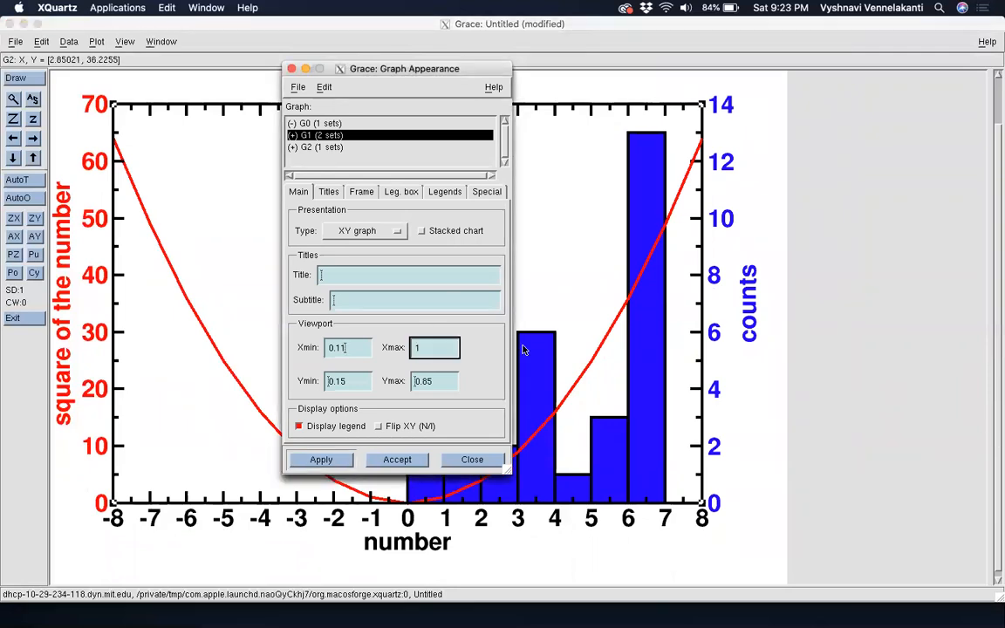
pyautogui.click(321, 460)
pyautogui.click(427, 350)
pyautogui.write('.3')
pyautogui.click(337, 460)
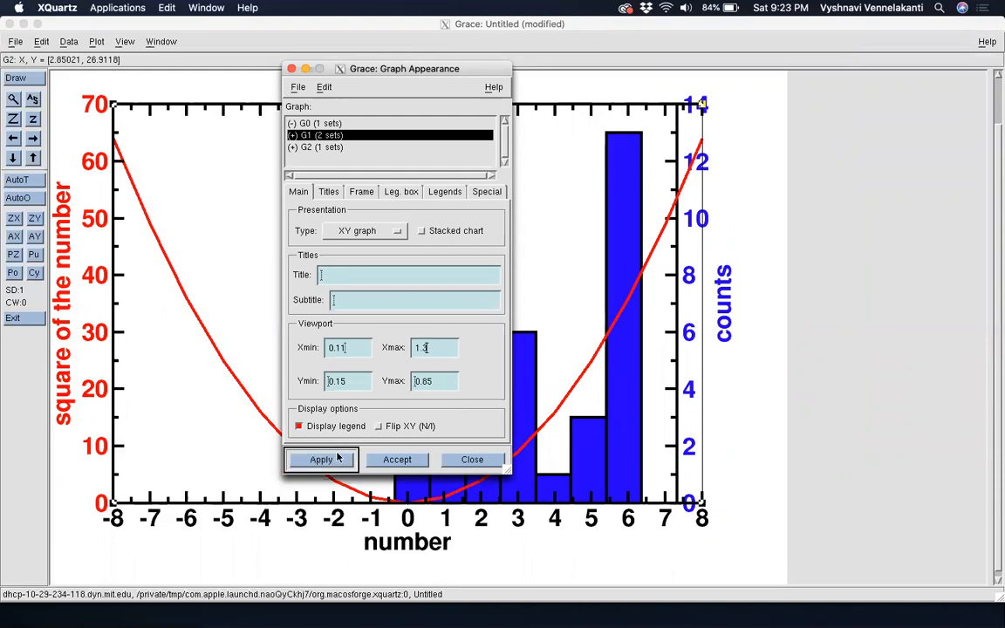
# Try a viewport Xmax of 1.2 for graph G1 and apply it
pyautogui.click(431, 348)
pyautogui.press('BackSpace')
pyautogui.write('4')
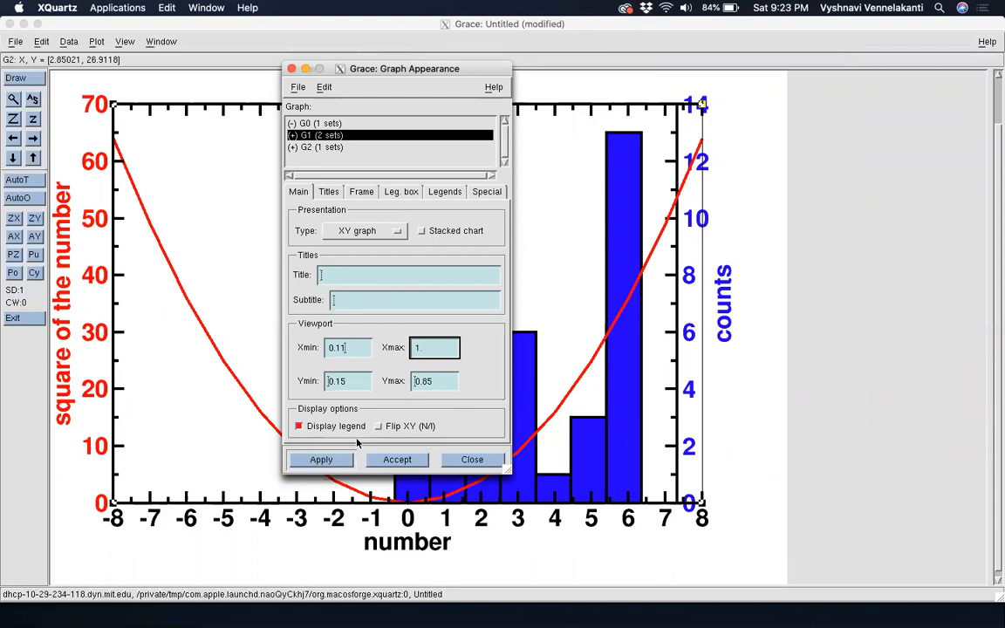
pyautogui.write('.2')
pyautogui.click(324, 460)
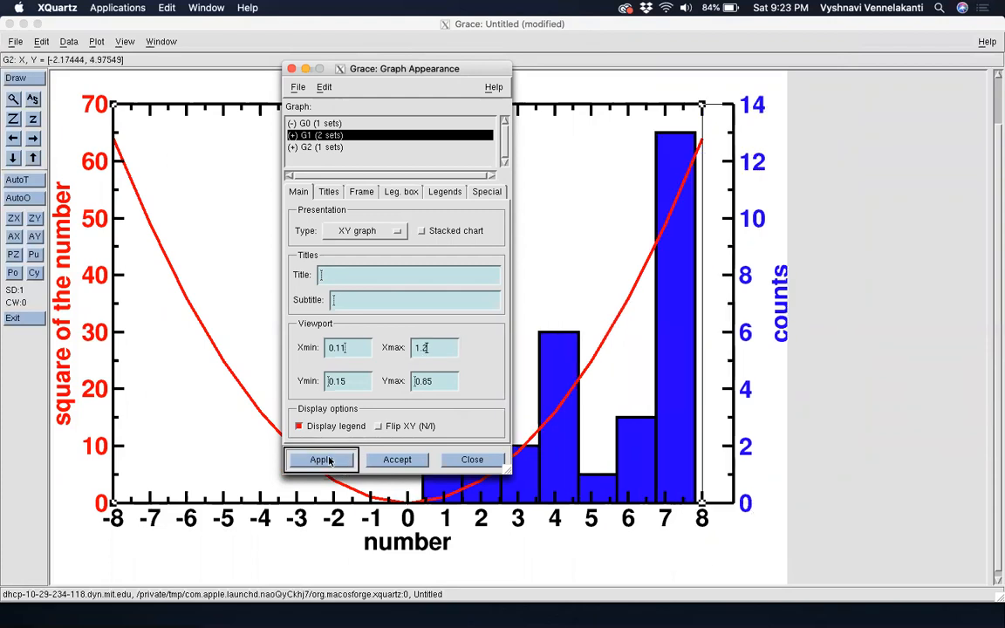
# Reduce the viewport Xmax of graph G1 to 1.18 and apply
pyautogui.click(439, 353)
pyautogui.write('5')
pyautogui.click(336, 459)
pyautogui.click(440, 350)
pyautogui.press('BackSpace')
pyautogui.write('6')
pyautogui.click(345, 460)
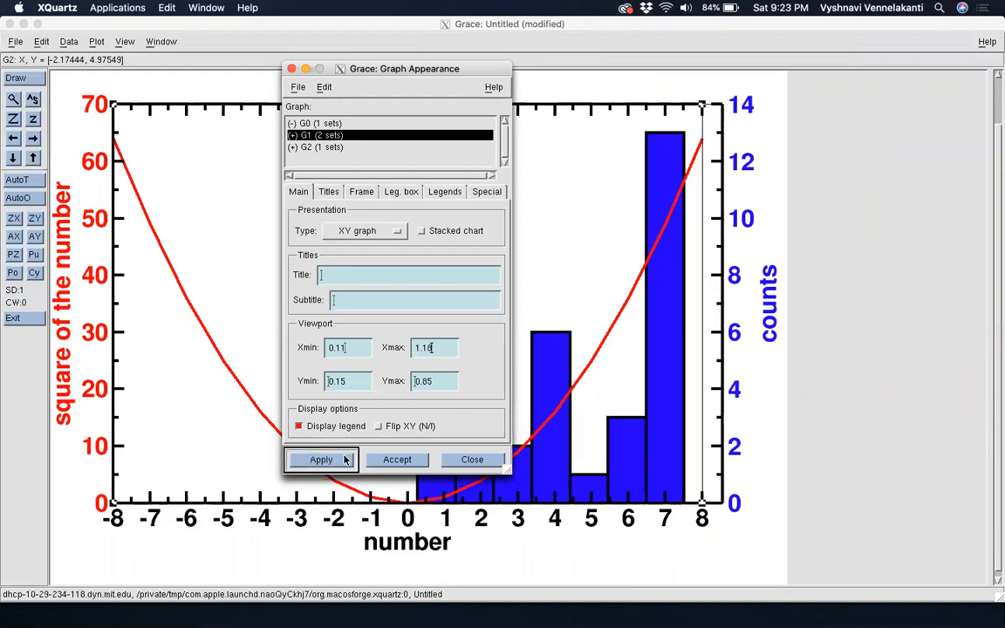
# Fine-tune the viewport Xmax of graph G1 to 1.195 and apply
pyautogui.click(444, 352)
pyautogui.press('BackSpace')
pyautogui.write('9')
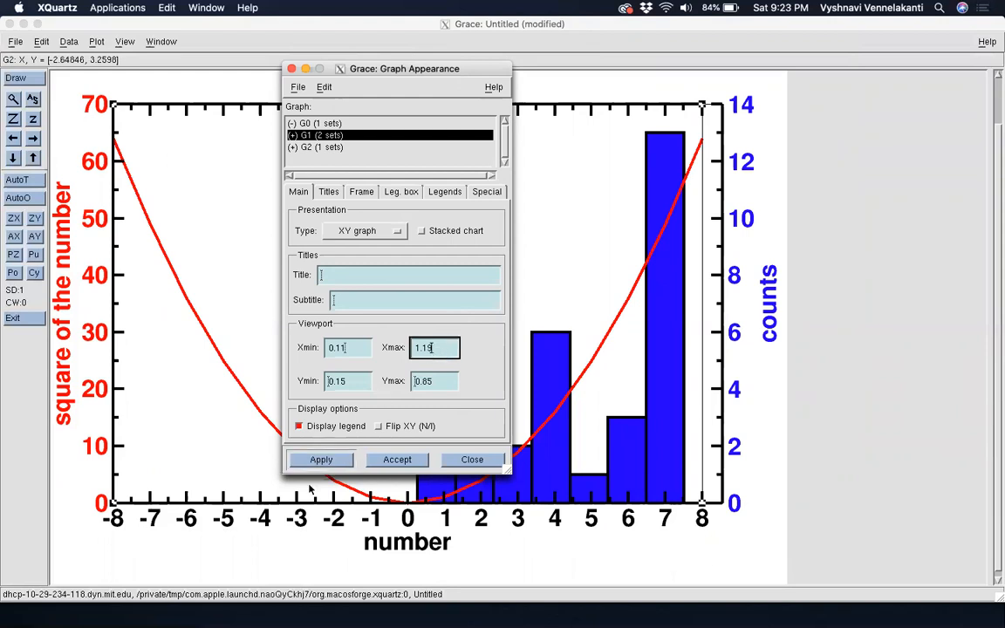
pyautogui.click(323, 460)
pyautogui.click(442, 346)
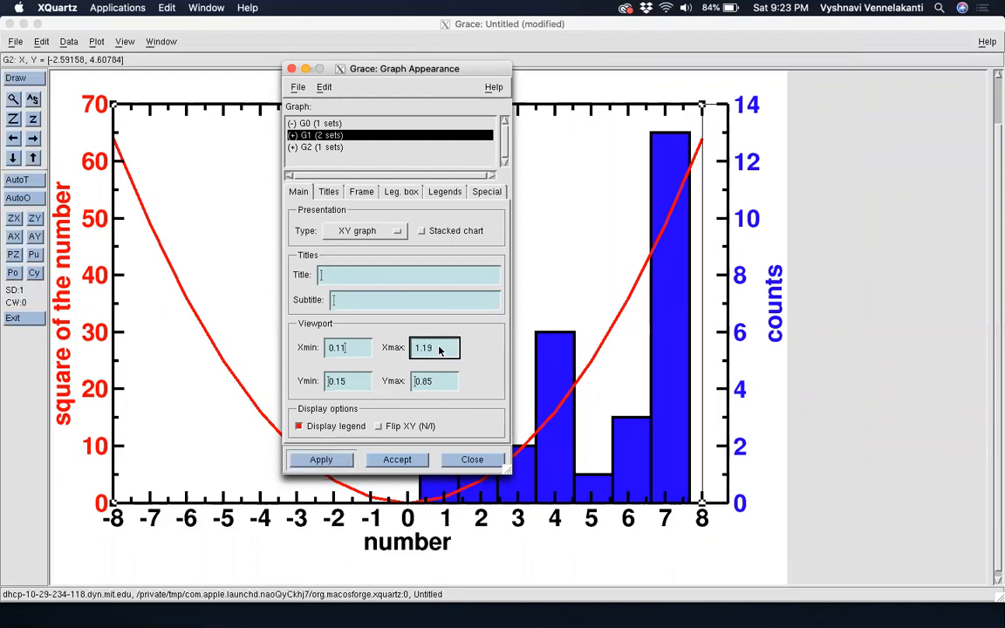
pyautogui.write('5')
pyautogui.click(323, 460)
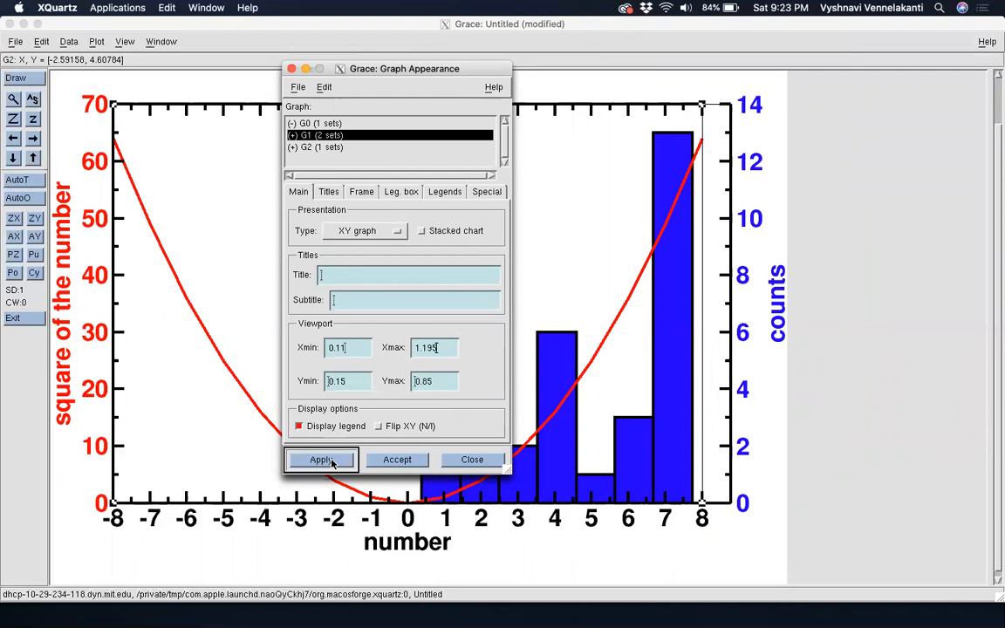
# Select graph G2, set its viewport Xmax to 1.195 to match G1, and apply
pyautogui.click(290, 145)
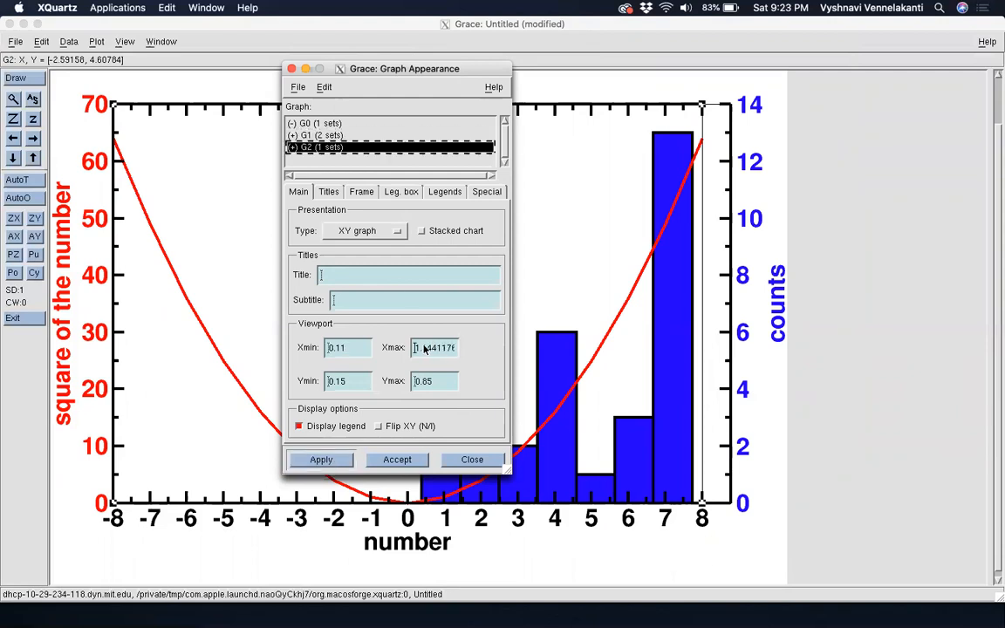
pyautogui.doubleClick(425, 349)
pyautogui.write('1.95')
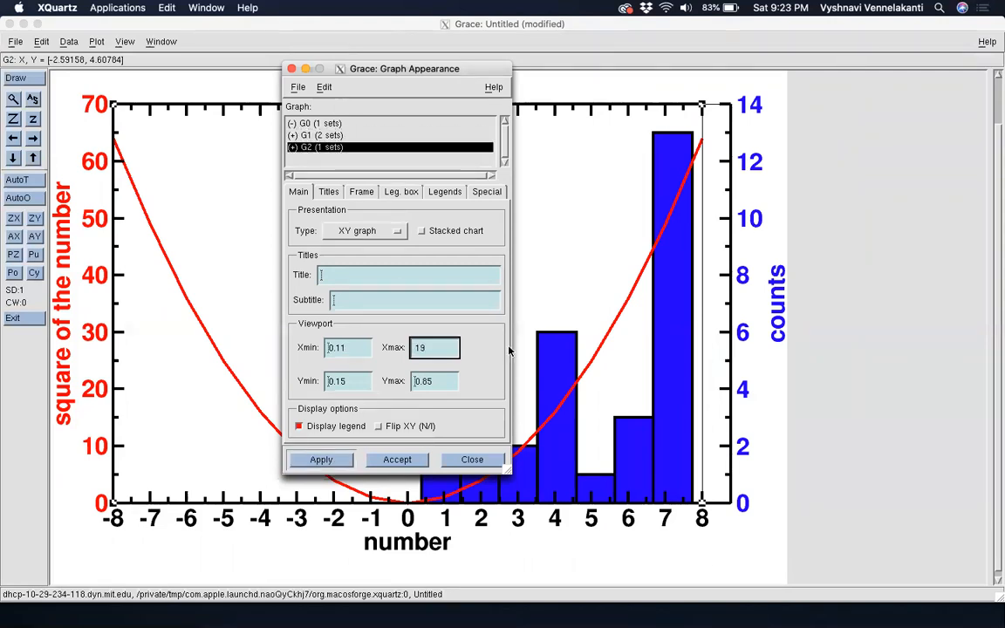
pyautogui.write('.195')
pyautogui.click(338, 461)
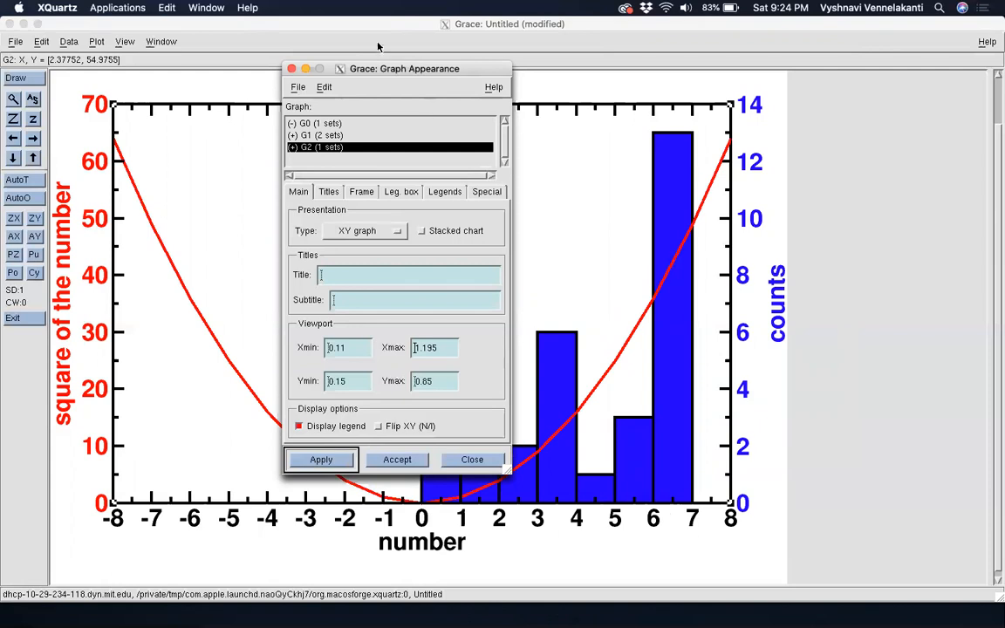
# Try a viewport Ymin of 0.09 for graph G2 and apply it
pyautogui.moveTo(373, 70); pyautogui.dragTo(713, 69)
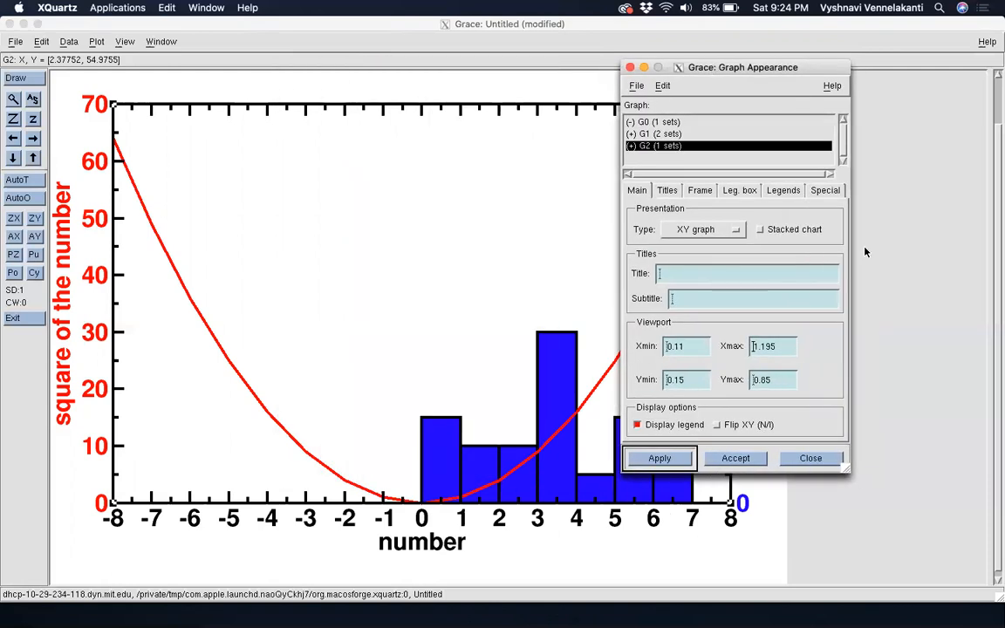
pyautogui.click(694, 381)
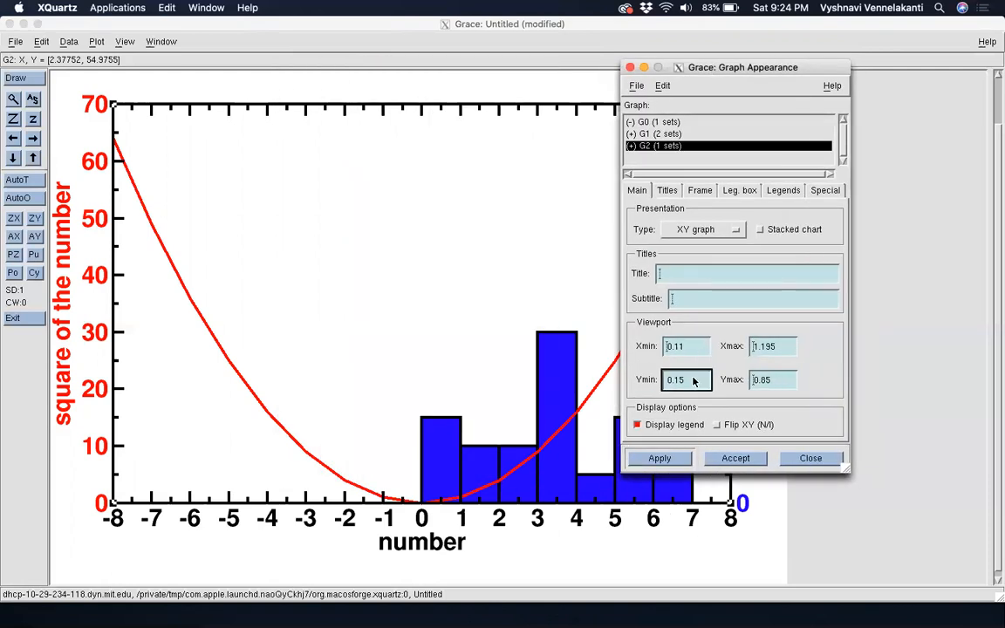
pyautogui.press('BackSpace')
pyautogui.click(659, 460)
pyautogui.click(695, 382)
pyautogui.press('BackSpace')
pyautogui.write('09')
pyautogui.click(659, 460)
# Fine-tune the viewport Ymin of graph G2 to 0.095 and then 0.094, applying each value
pyautogui.click(697, 383)
pyautogui.write('5')
pyautogui.click(660, 458)
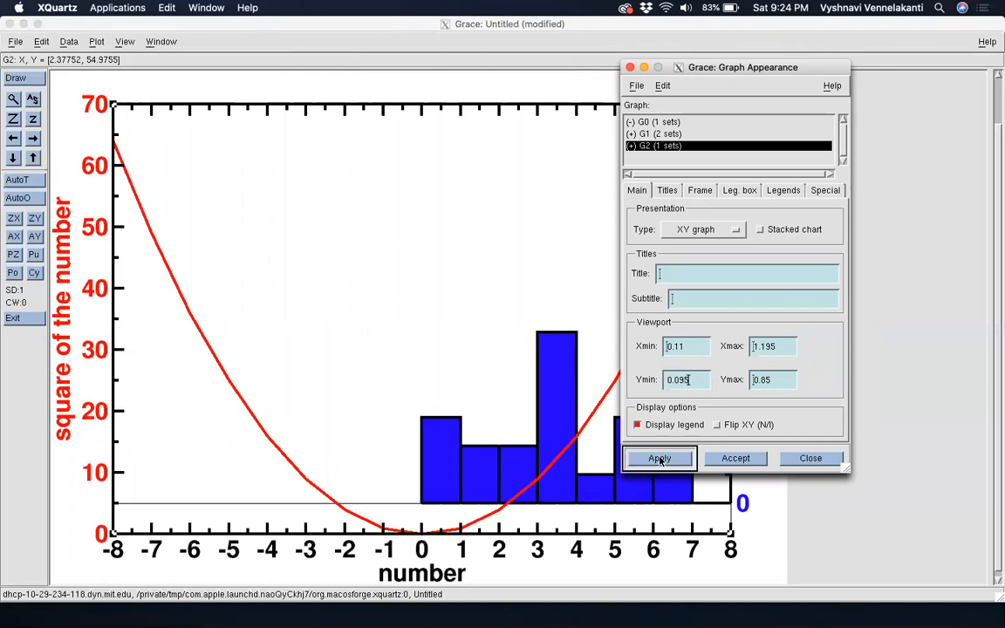
pyautogui.click(695, 385)
pyautogui.write('4')
pyautogui.click(660, 458)
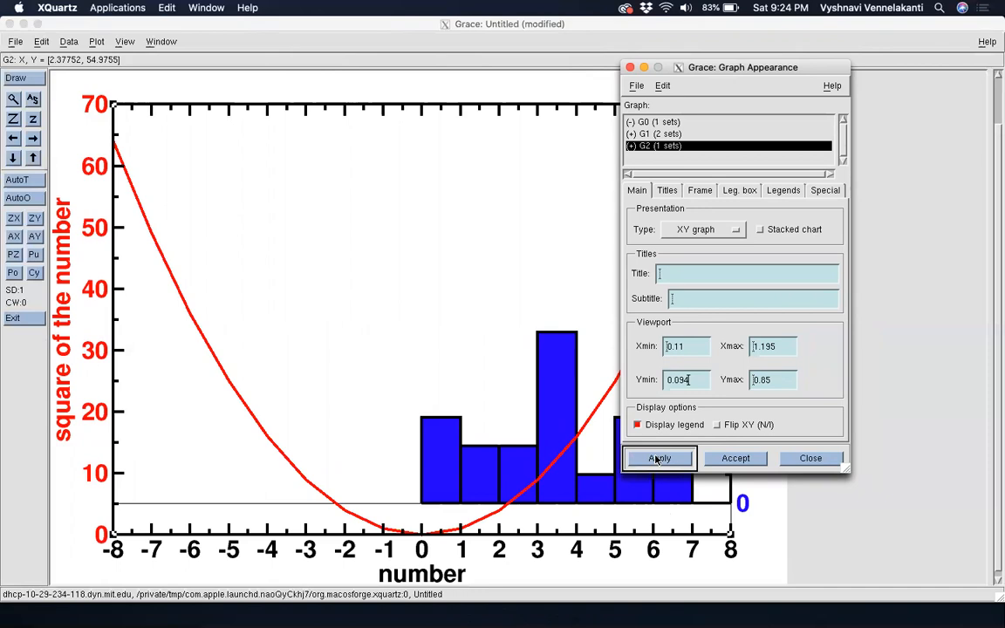
# Select graph G1, set its viewport Ymin to 0.094 to match G2, and apply
pyautogui.click(666, 135)
pyautogui.click(699, 384)
pyautogui.write('0.094')
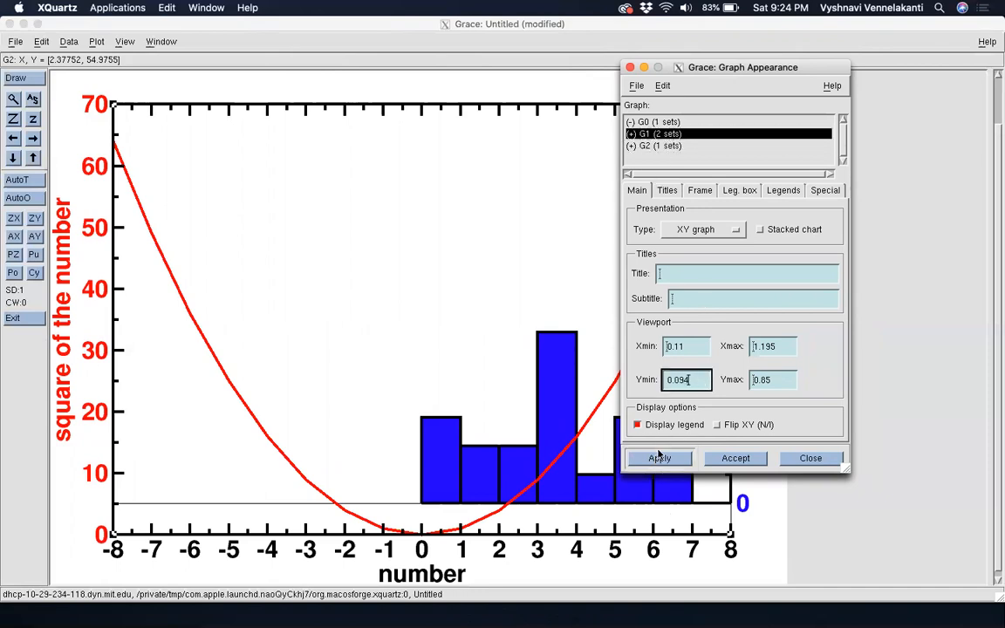
pyautogui.click(660, 460)
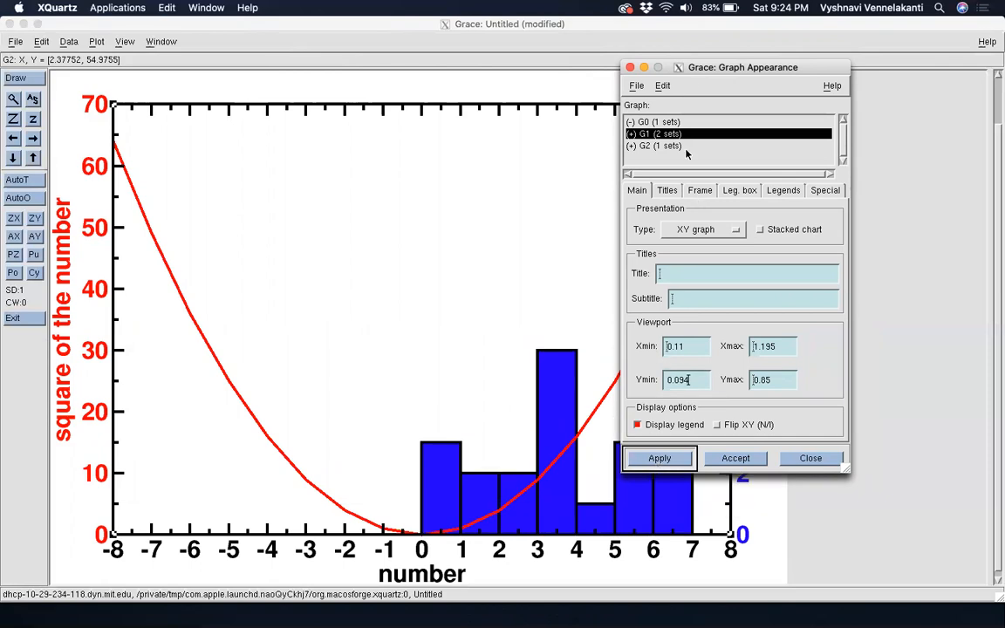
# Select graph G2 and try viewport Ymax values of 0.9 and 1, applying each
pyautogui.moveTo(682, 71); pyautogui.dragTo(768, 179)
pyautogui.click(998, 251)
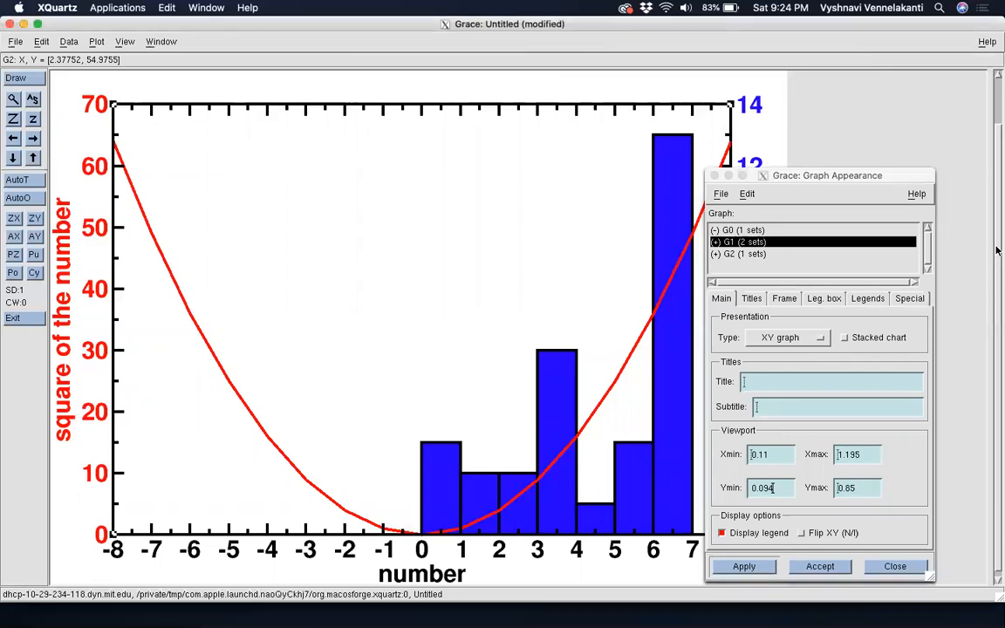
pyautogui.moveTo(997, 249); pyautogui.dragTo(991, 147)
pyautogui.moveTo(824, 177); pyautogui.dragTo(868, 73)
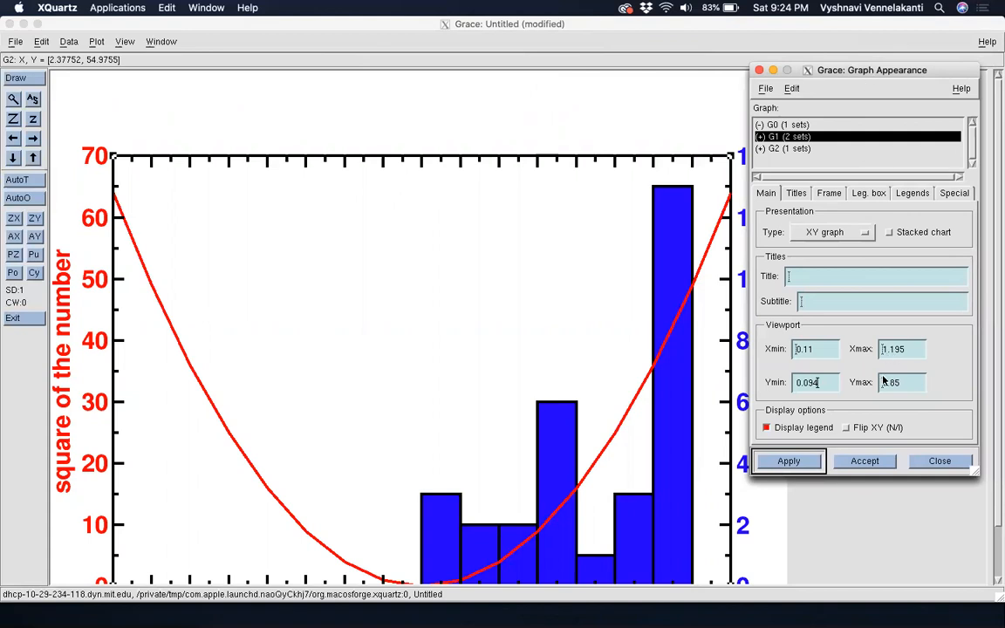
pyautogui.click(795, 149)
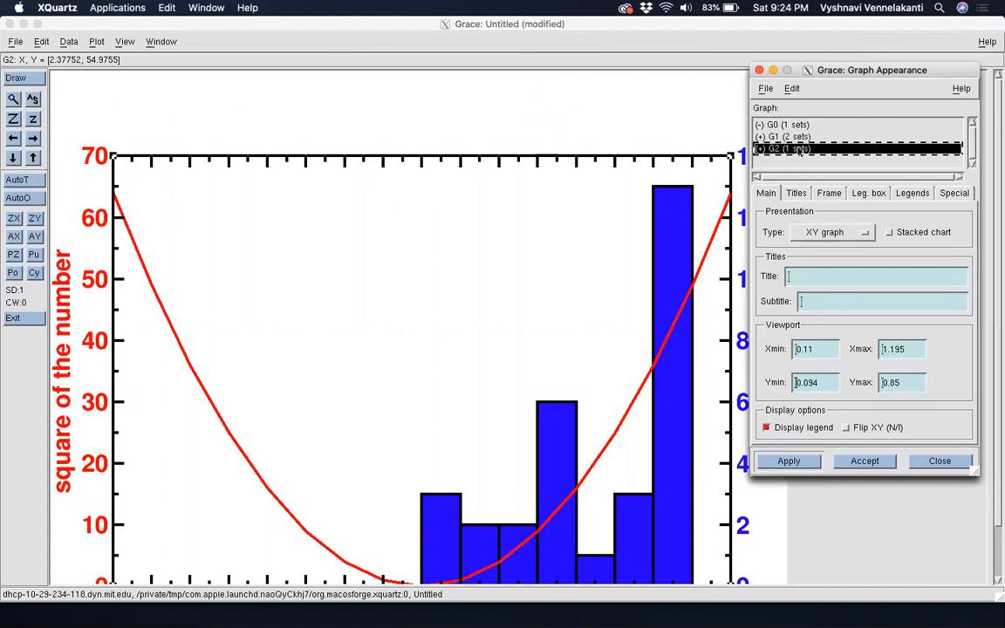
pyautogui.click(905, 384)
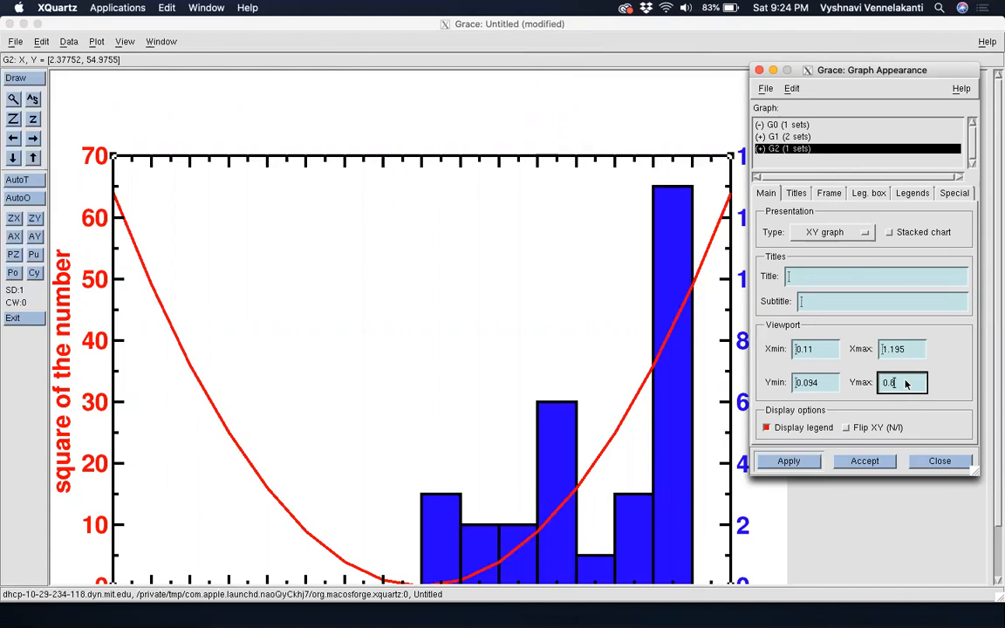
pyautogui.write('.9')
pyautogui.click(789, 463)
pyautogui.click(908, 387)
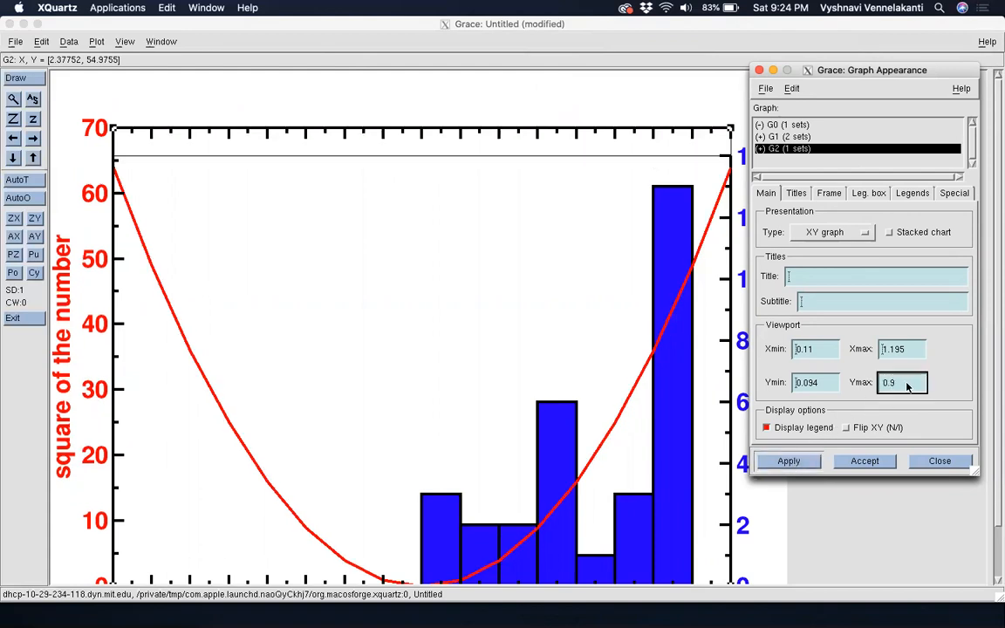
pyautogui.write('1')
pyautogui.click(789, 461)
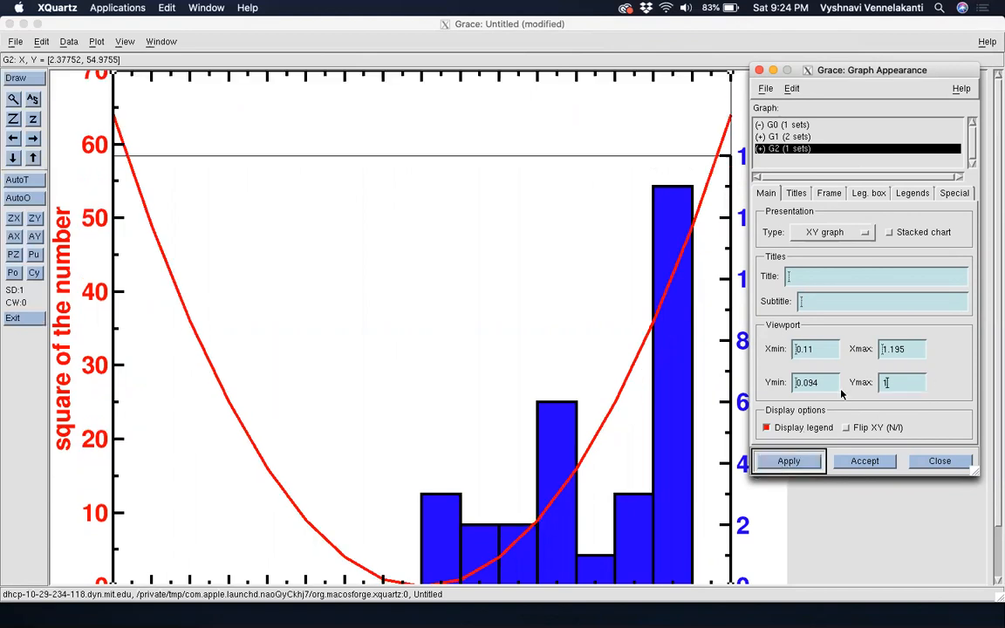
# Set the viewport Ymax to 0.97 for graph G2 and for graph G1, applying each
pyautogui.click(900, 380)
pyautogui.write('0.97')
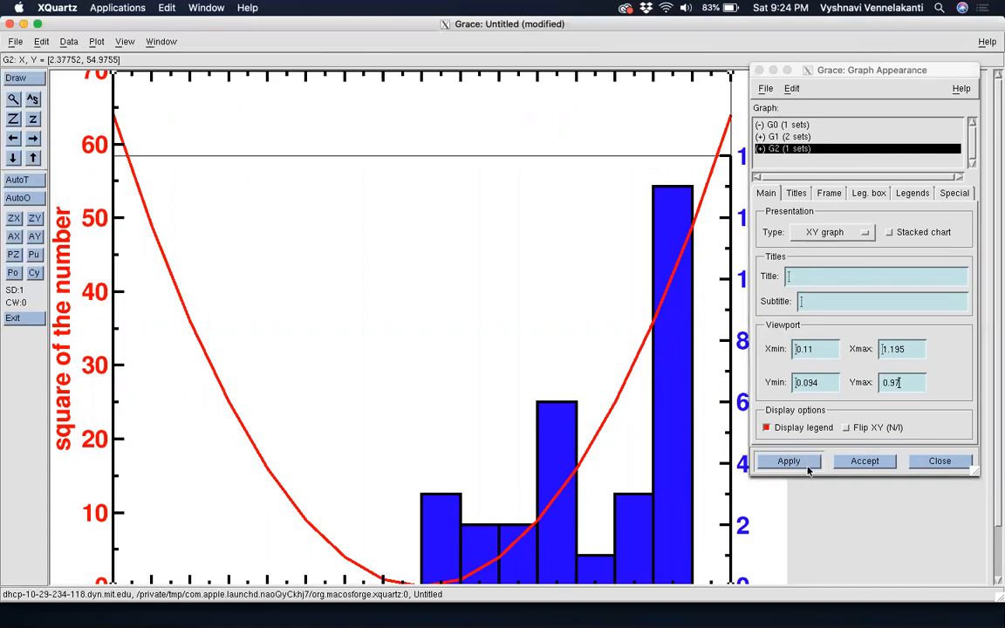
pyautogui.click(817, 460)
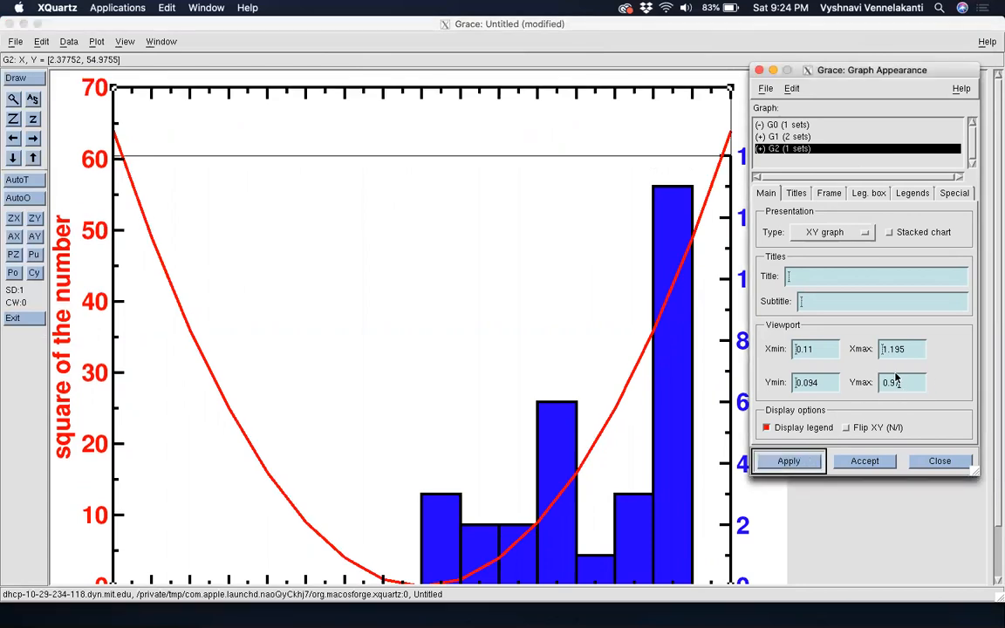
pyautogui.click(899, 382)
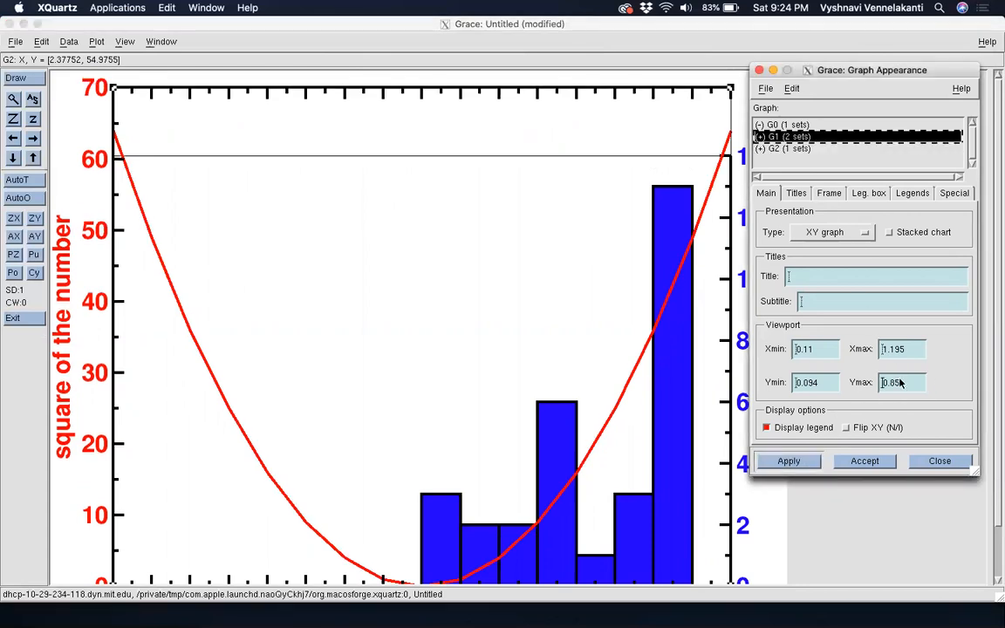
pyautogui.write('97')
pyautogui.click(789, 461)
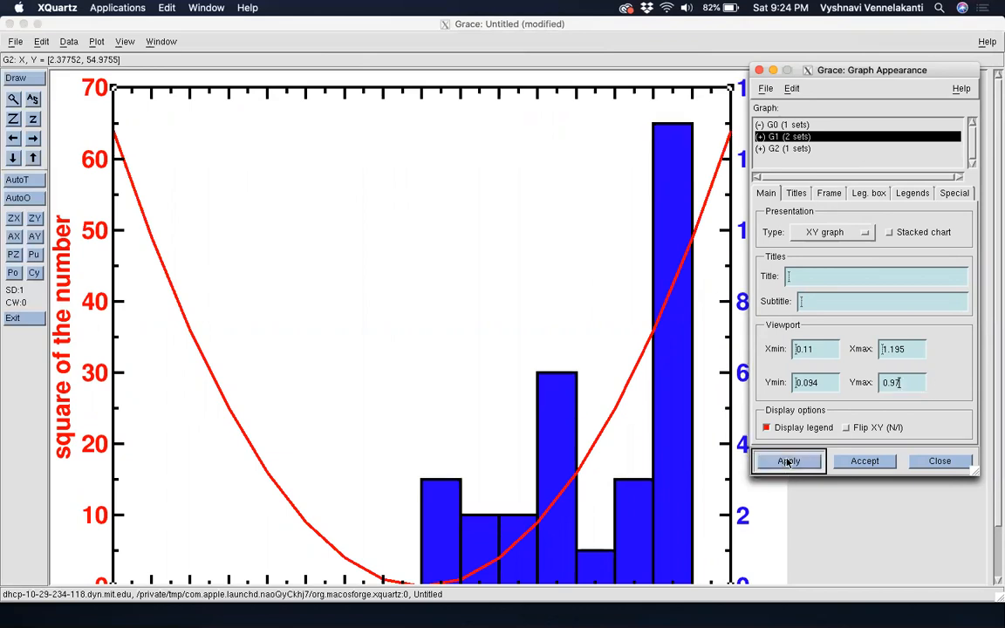
# Raise the viewport Ymax of graph G1 to 0.98 and apply
pyautogui.moveTo(822, 72); pyautogui.dragTo(842, 78)
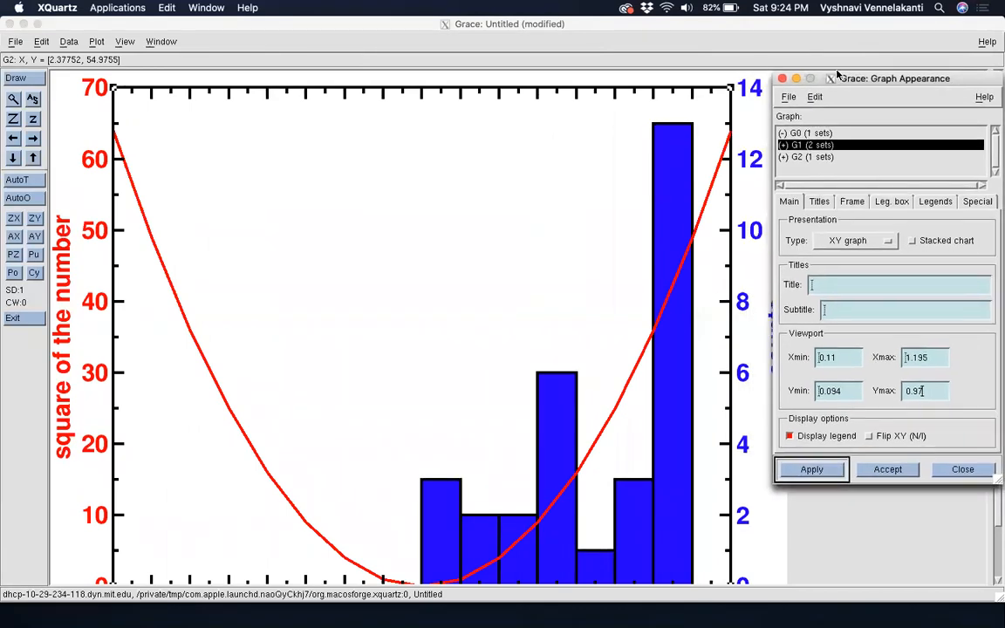
pyautogui.click(932, 391)
pyautogui.write('8')
pyautogui.click(809, 466)
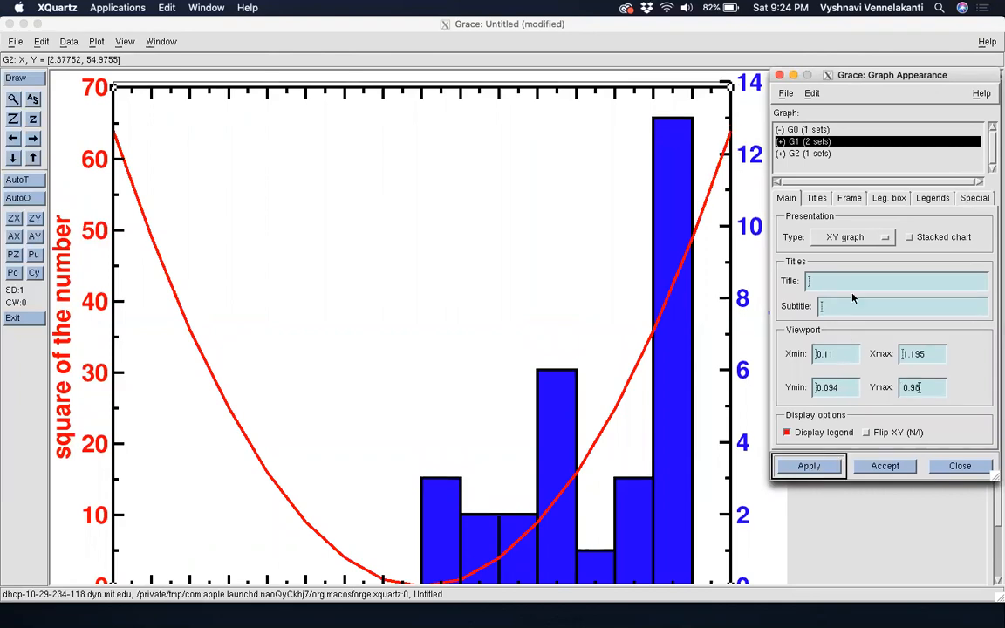
# Select graph G2, set its viewport Ymax to 0.98 to match G1, and accept the graph appearance settings
pyautogui.click(827, 170)
pyautogui.click(924, 389)
pyautogui.press('BackSpace')
pyautogui.write('8')
pyautogui.click(811, 466)
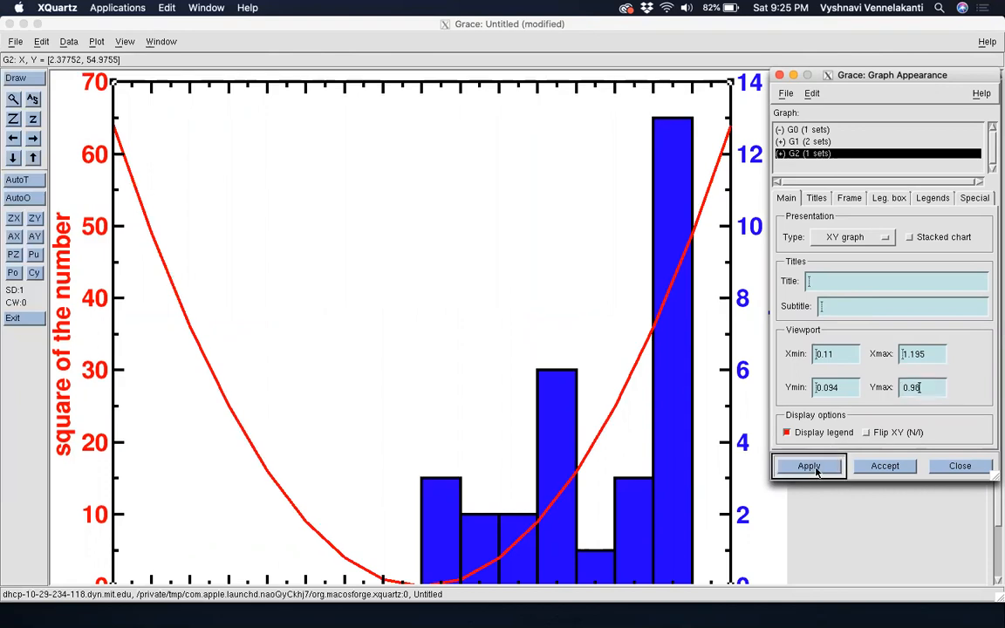
pyautogui.click(864, 466)
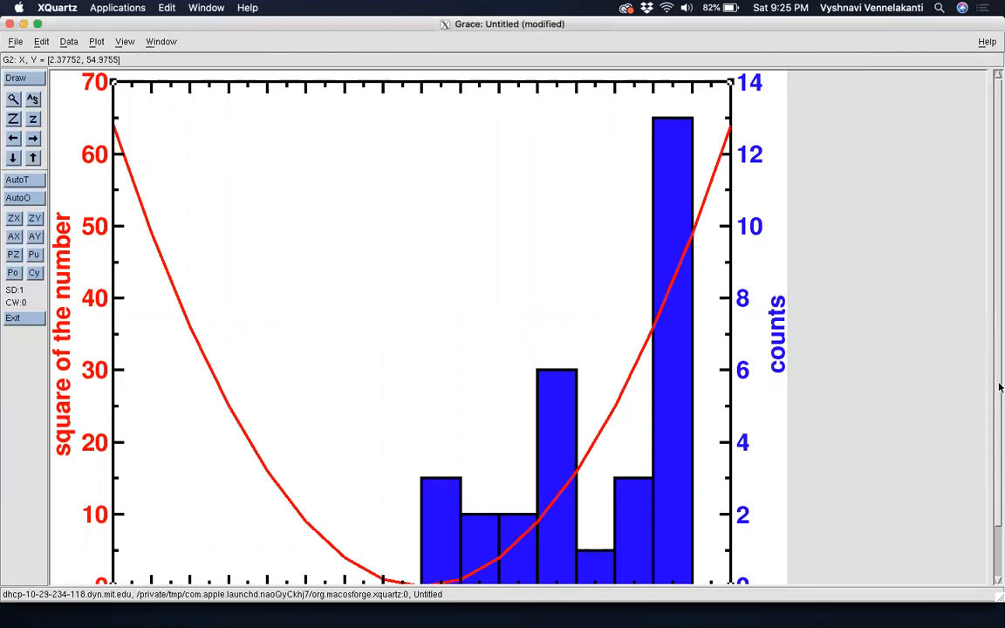
pyautogui.moveTo(1000, 397); pyautogui.dragTo(921, 490)
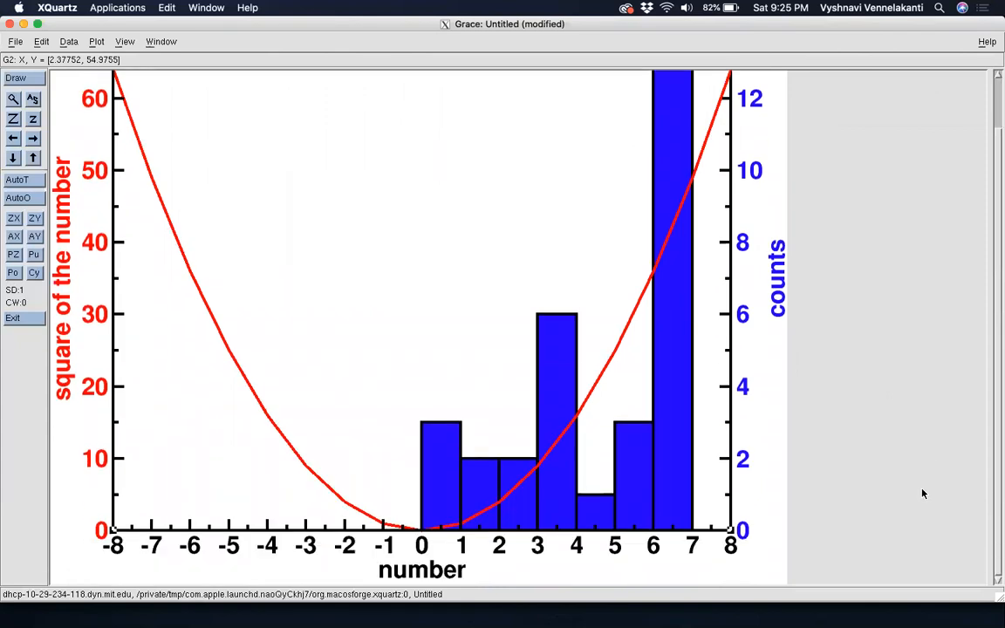
pyautogui.moveTo(925, 494); pyautogui.dragTo(921, 518)
pyautogui.moveTo(1000, 527); pyautogui.dragTo(993, 340)
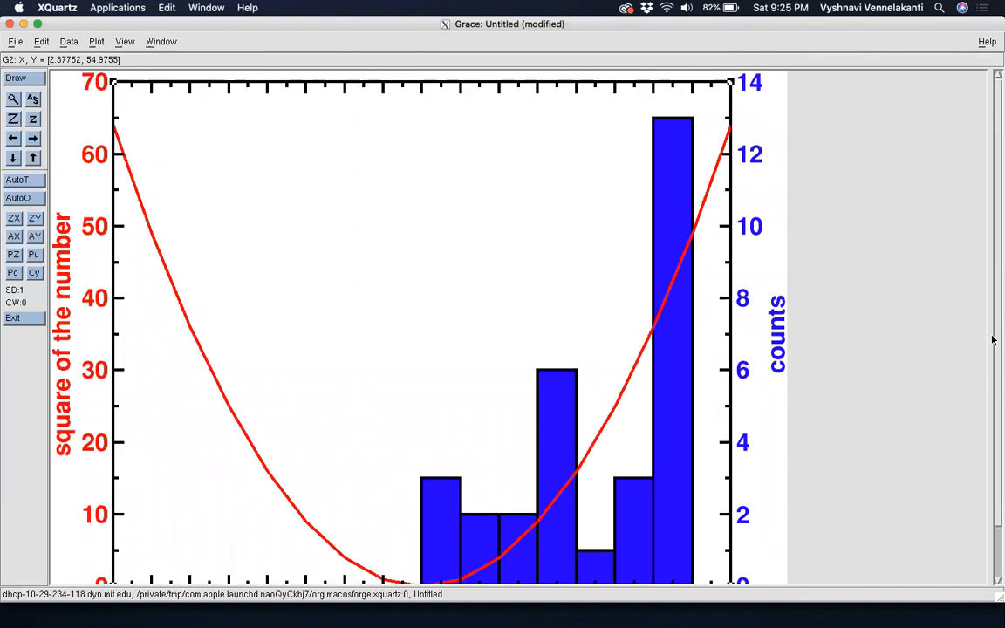
pyautogui.scroll(-1, 975, 532)
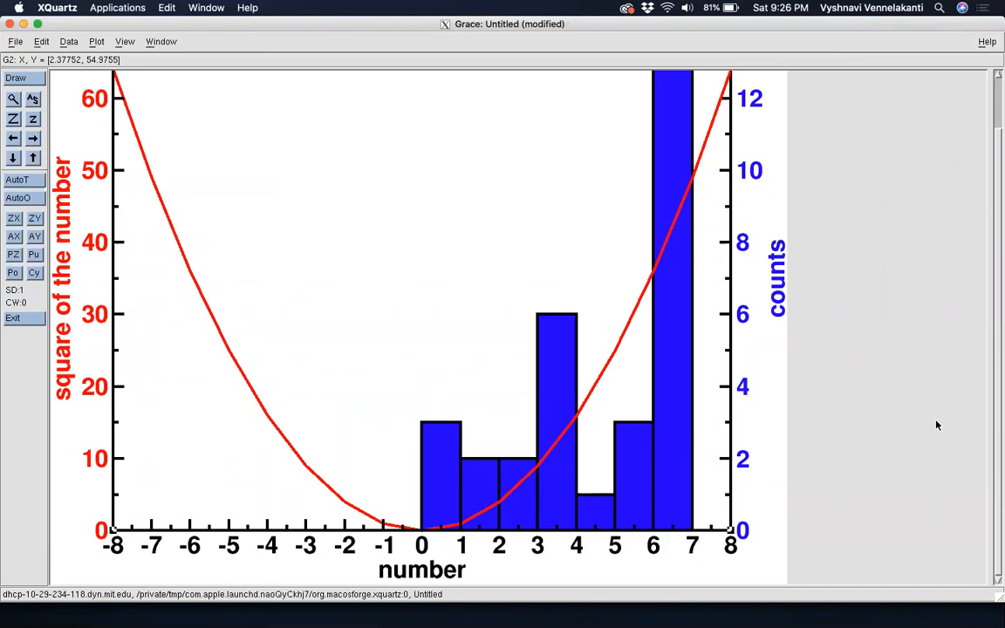
pyautogui.moveTo(998, 145); pyautogui.dragTo(974, 32)
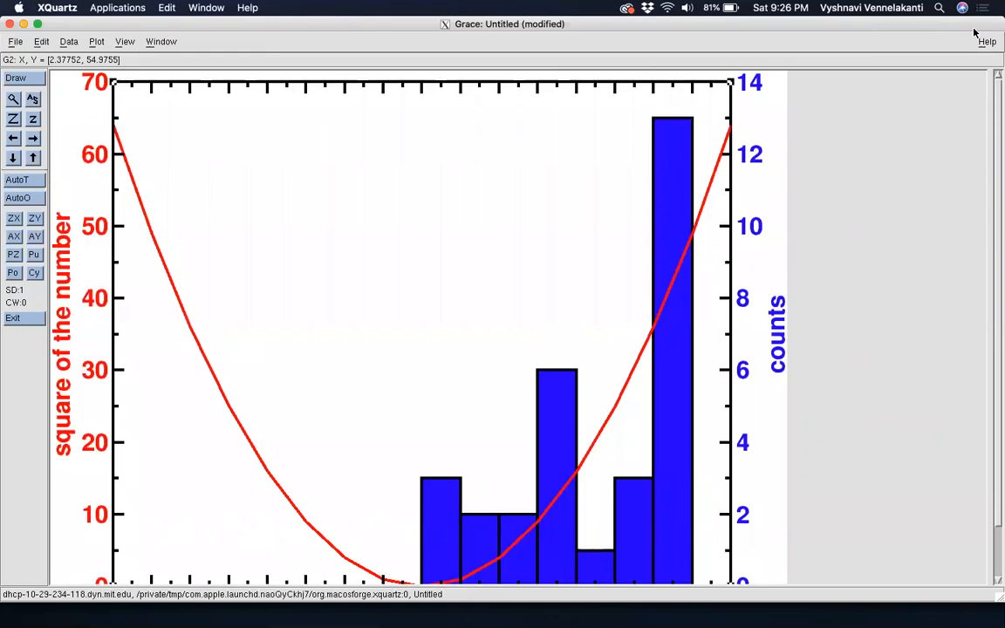
# Save the project as overlapping_graphs.agr in the Tutorial_06_overlapping_plots folder
pyautogui.click(15, 41)
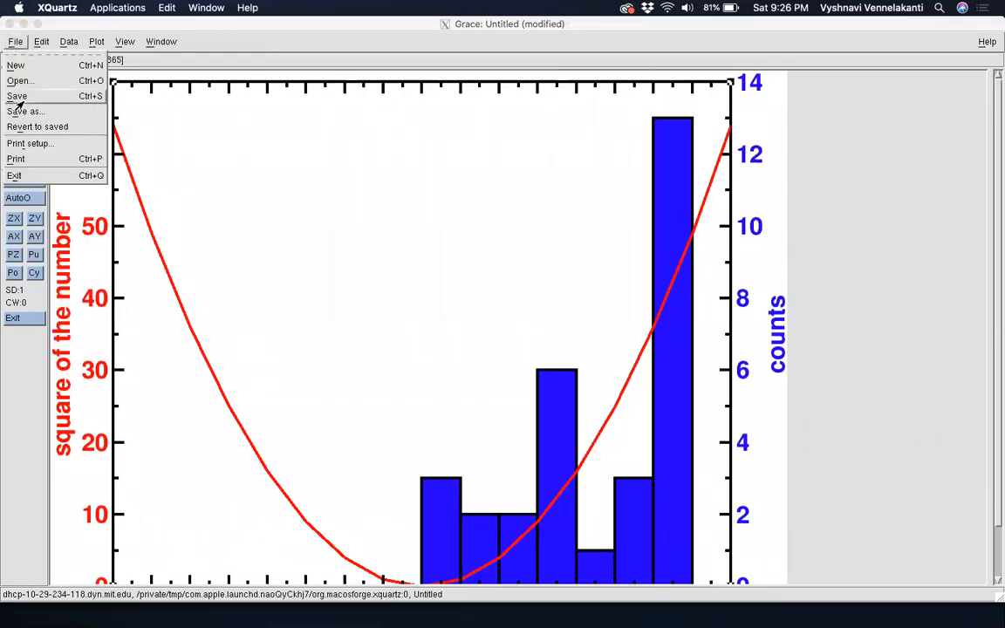
pyautogui.click(16, 98)
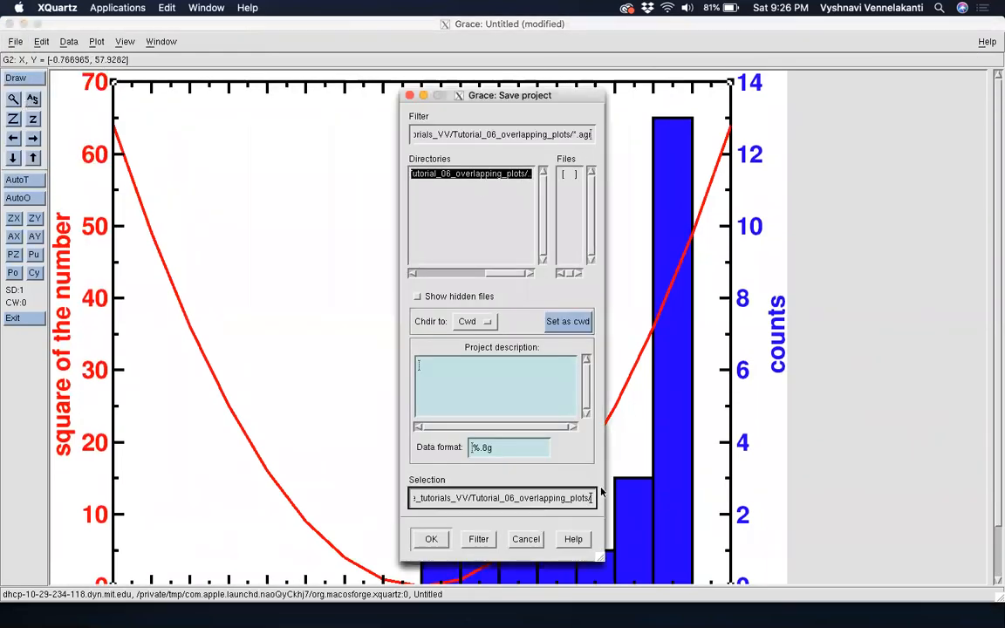
pyautogui.write('over')
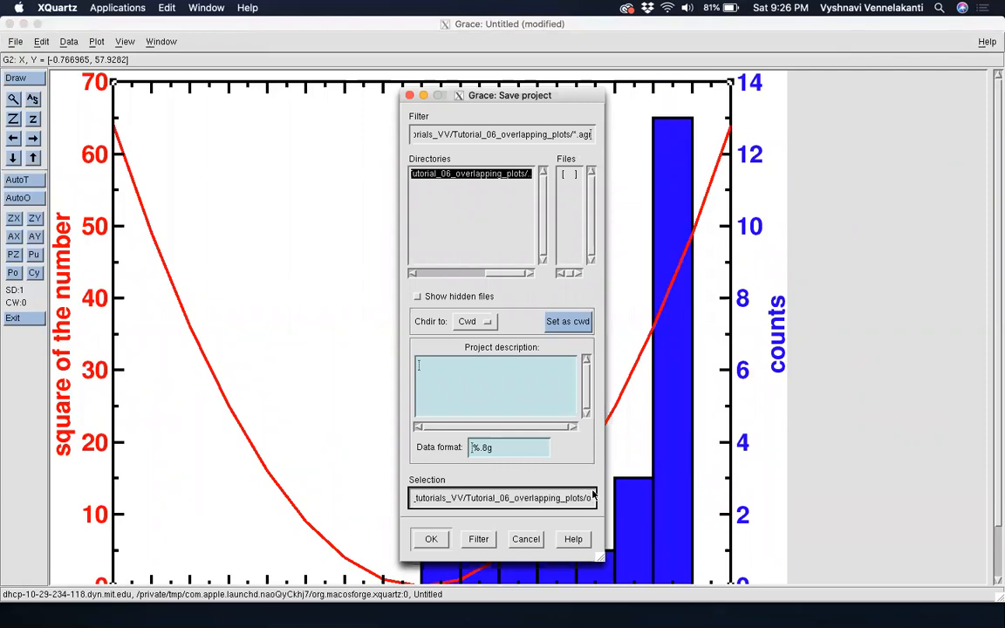
pyautogui.write('lapping_')
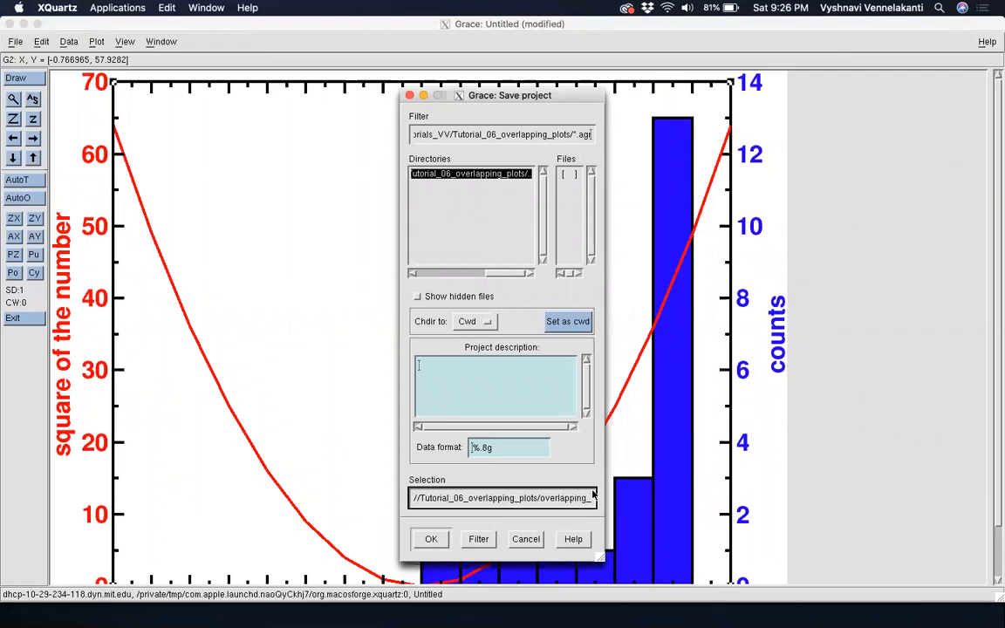
pyautogui.write('graphs.agr')
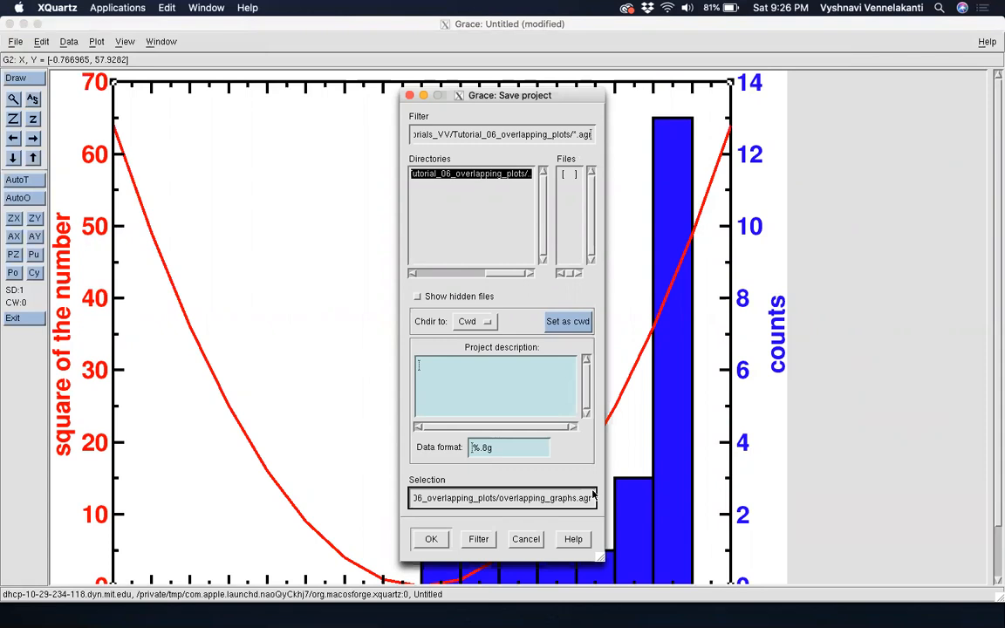
pyautogui.click(431, 538)
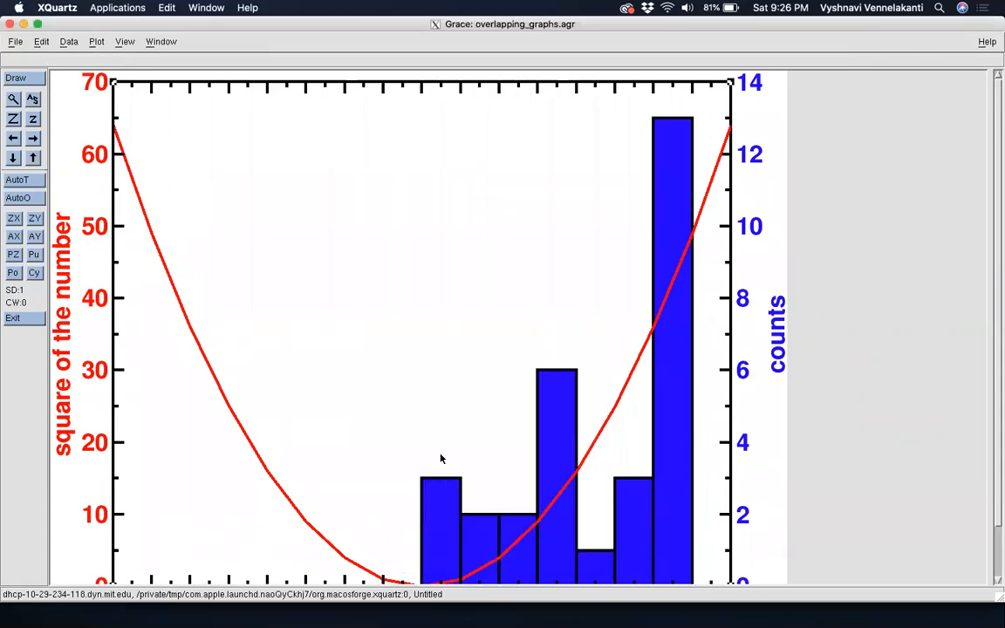
# Open the print setup and choose PDF as the output device
pyautogui.click(13, 43)
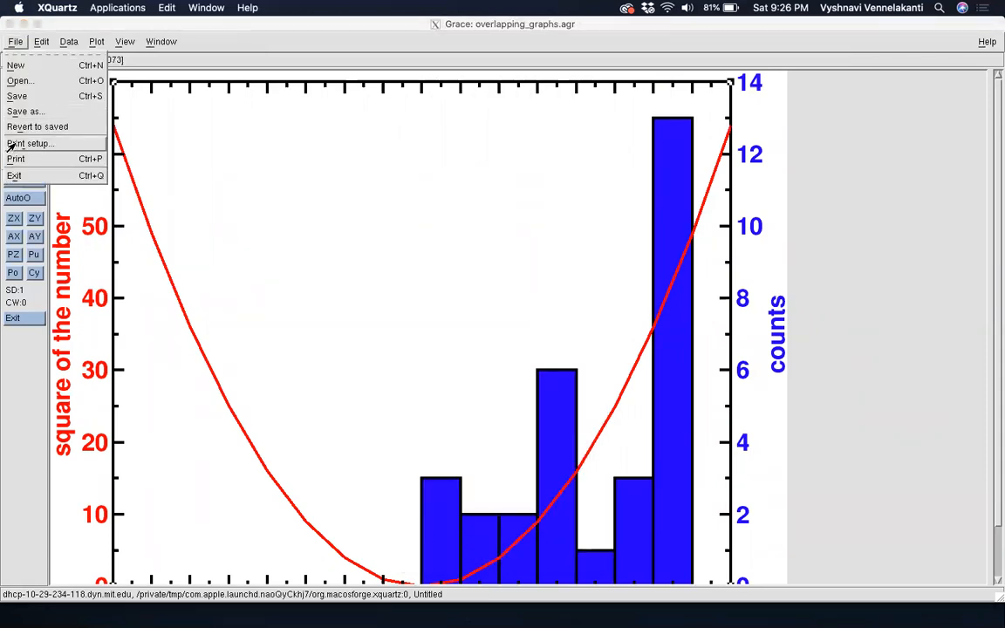
pyautogui.click(18, 140)
pyautogui.click(441, 200)
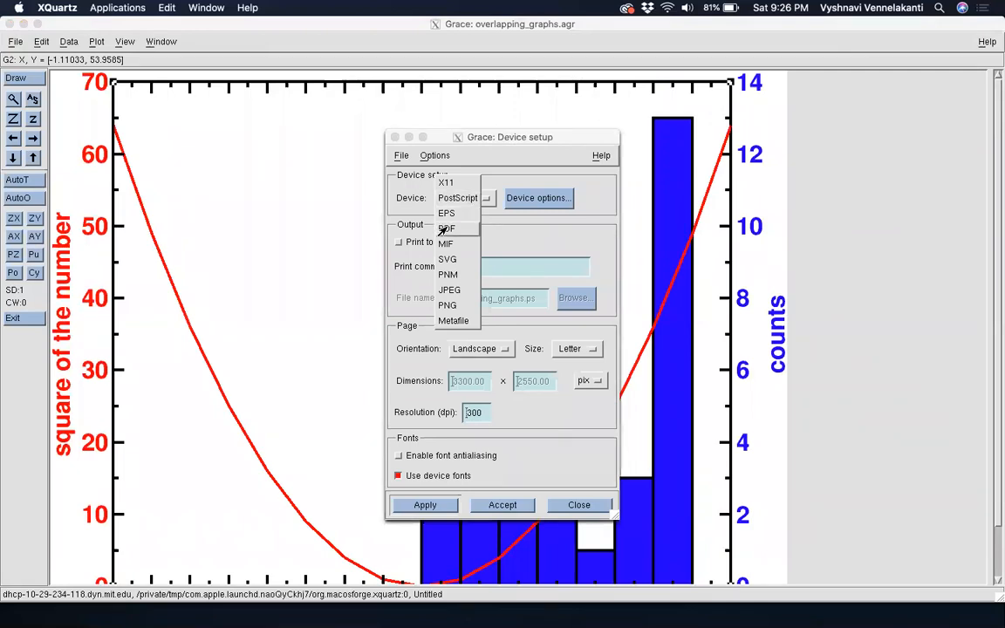
pyautogui.click(445, 228)
# Use a custom page size of 3.3 × 2.55 inches for the PDF and accept the device setup
pyautogui.click(572, 349)
pyautogui.click(559, 335)
pyautogui.click(589, 382)
pyautogui.click(580, 397)
pyautogui.click(543, 385)
pyautogui.press('BackSpace')
pyautogui.write('50')
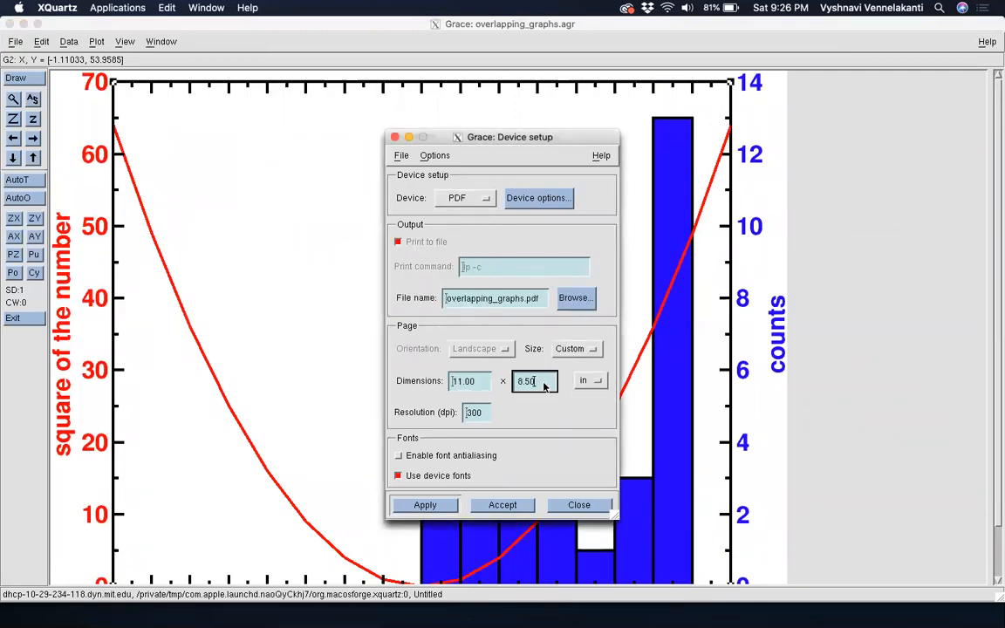
pyautogui.click(471, 382)
pyautogui.press('BackSpace')
pyautogui.press('BackSpace')
pyautogui.write('3.3')
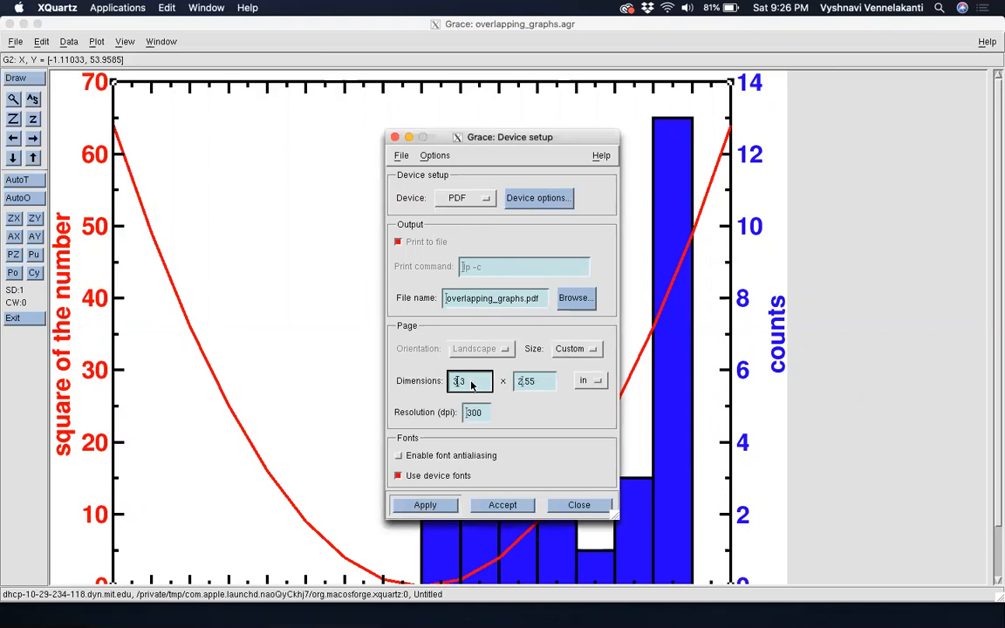
pyautogui.click(502, 505)
# Print the overlapping graphs to the PDF file and close the Grace window
pyautogui.click(11, 41)
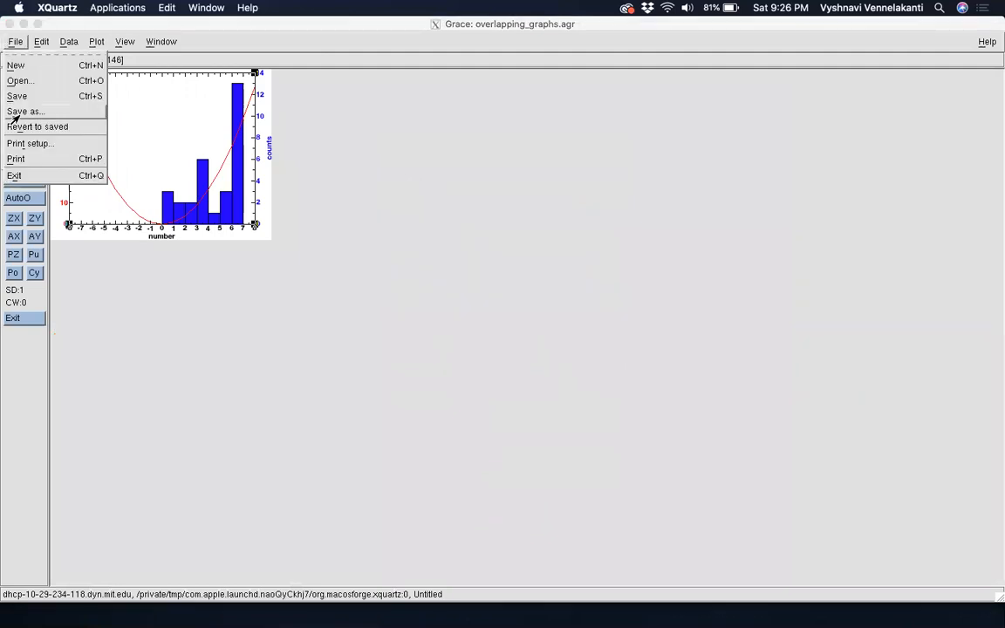
pyautogui.click(16, 157)
pyautogui.click(10, 23)
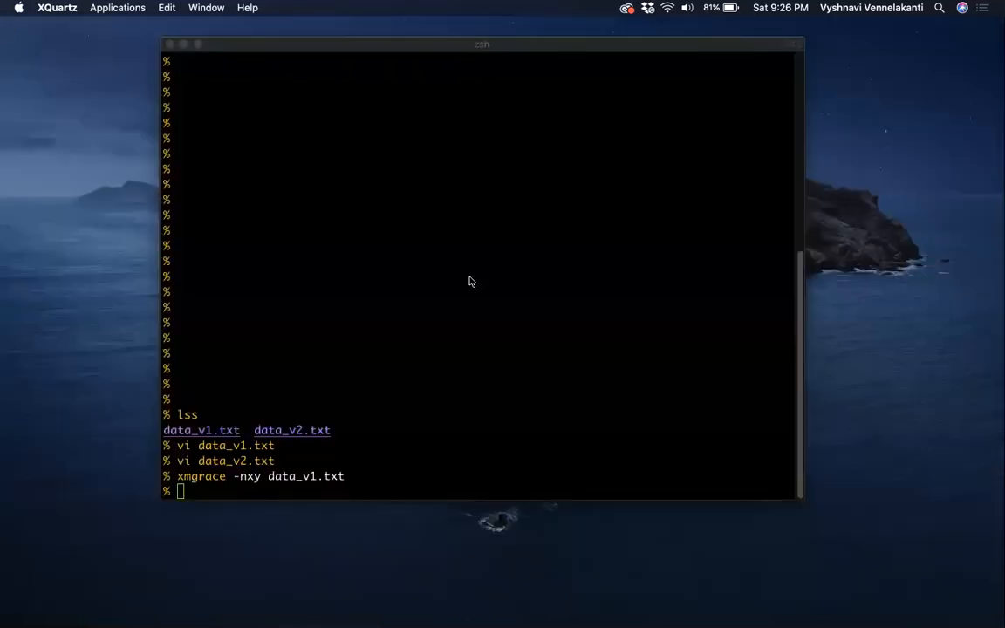
# Switch to the iTerm2 terminal and list the files in the working folder with lss
pyautogui.click(485, 288)
pyautogui.write('lss')
pyautogui.press('Return')
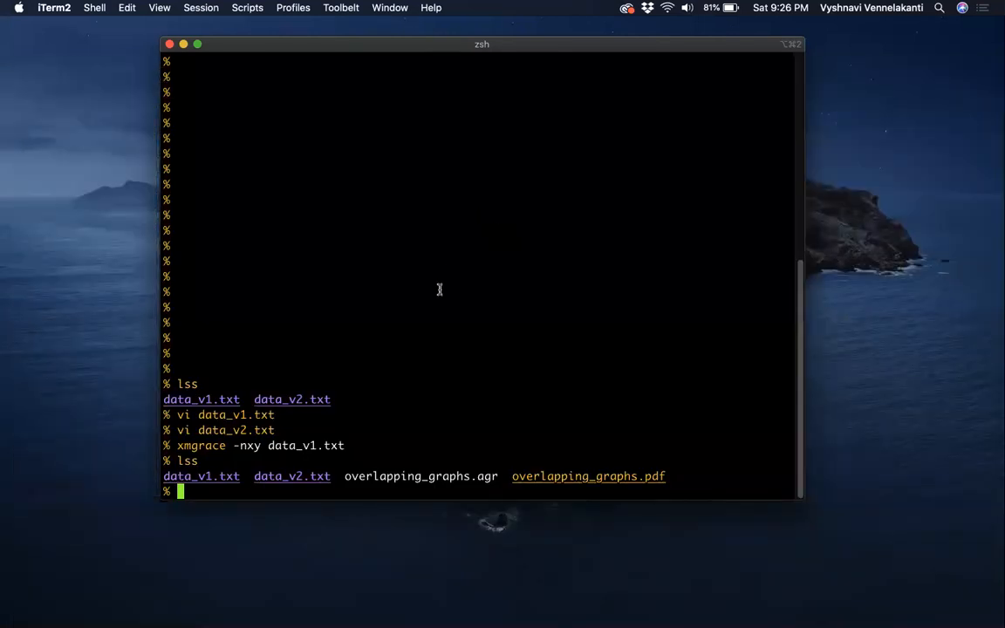
# Open overlapping_graphs.pdf from the terminal to view it in Acrobat, and dismiss the file-sharing tip
pyautogui.write('open ov')
pyautogui.press('Tab')
pyautogui.write('pdf')
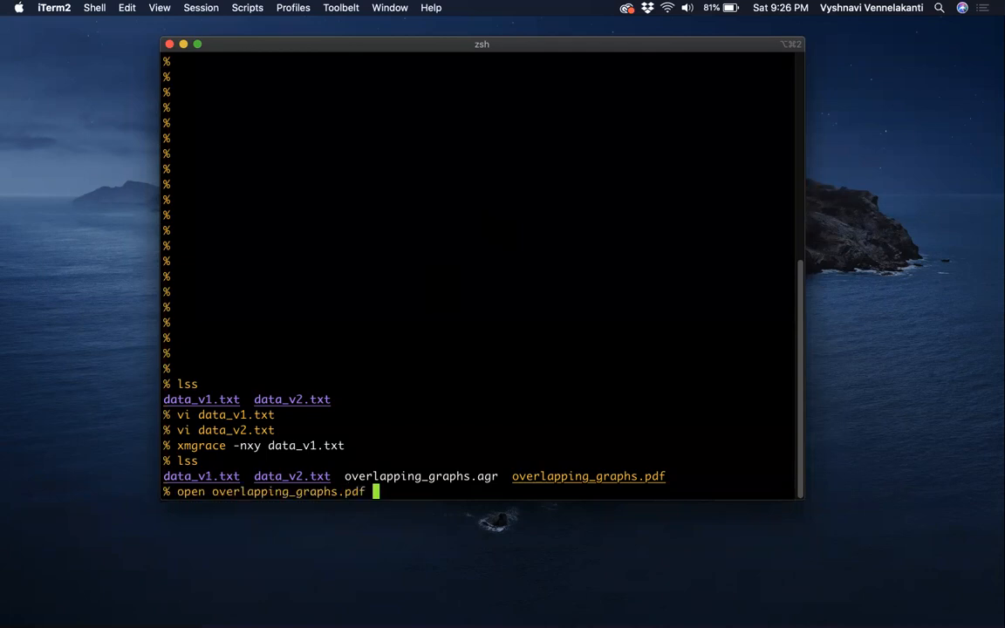
pyautogui.press('Return')
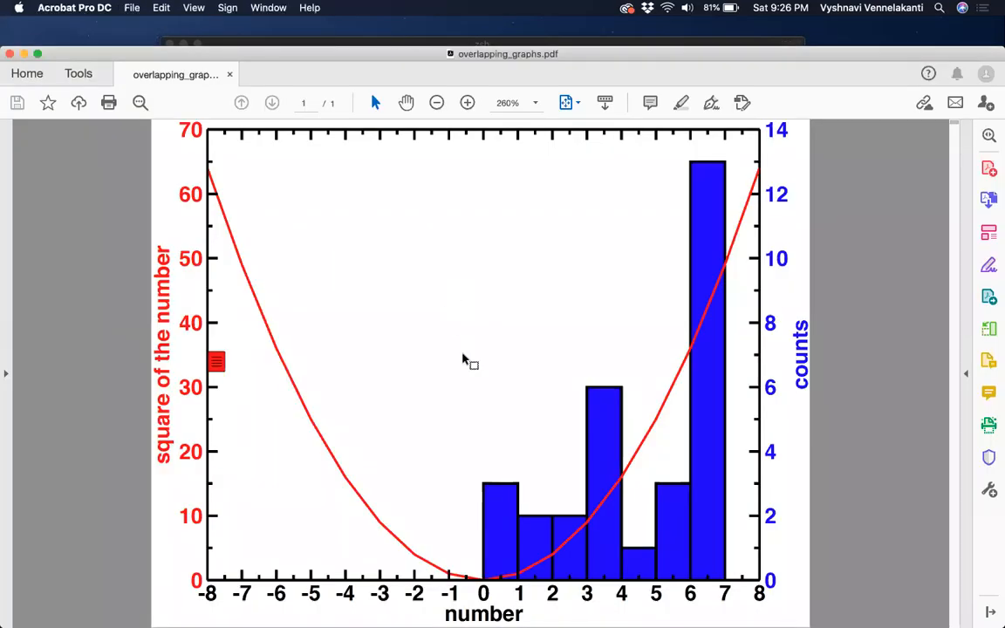
pyautogui.moveTo(225, 60)
pyautogui.mouseDown()
pyautogui.moveTo(225, 38)
pyautogui.moveTo(225, 55)
pyautogui.mouseUp()
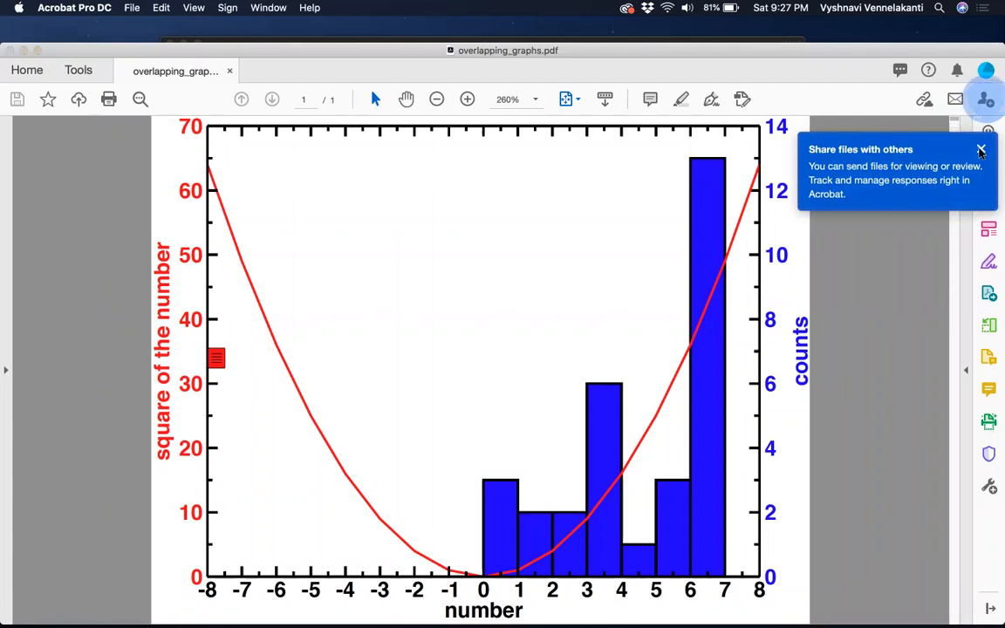
pyautogui.click(982, 150)
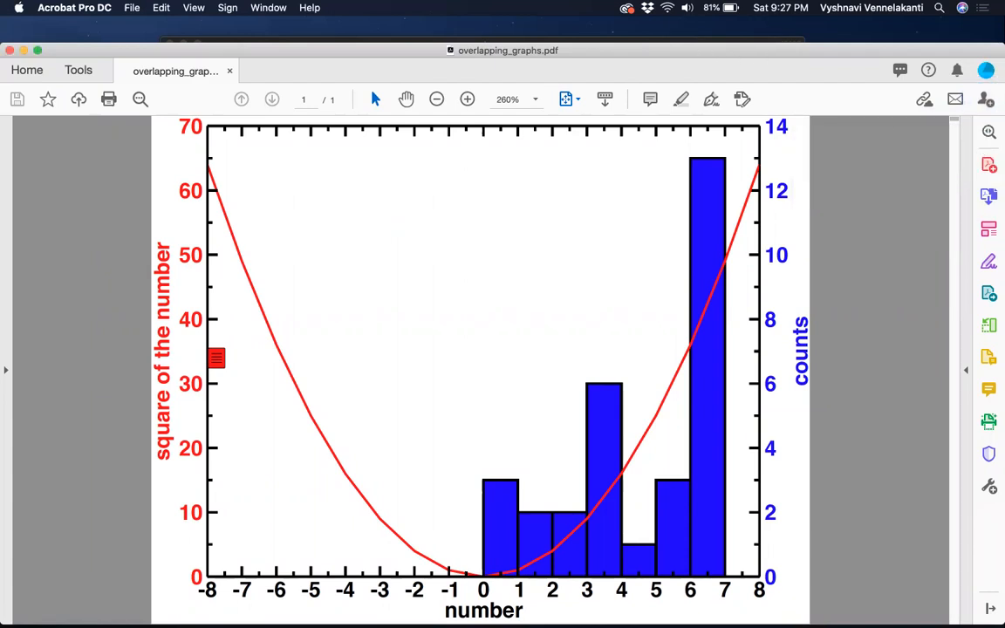